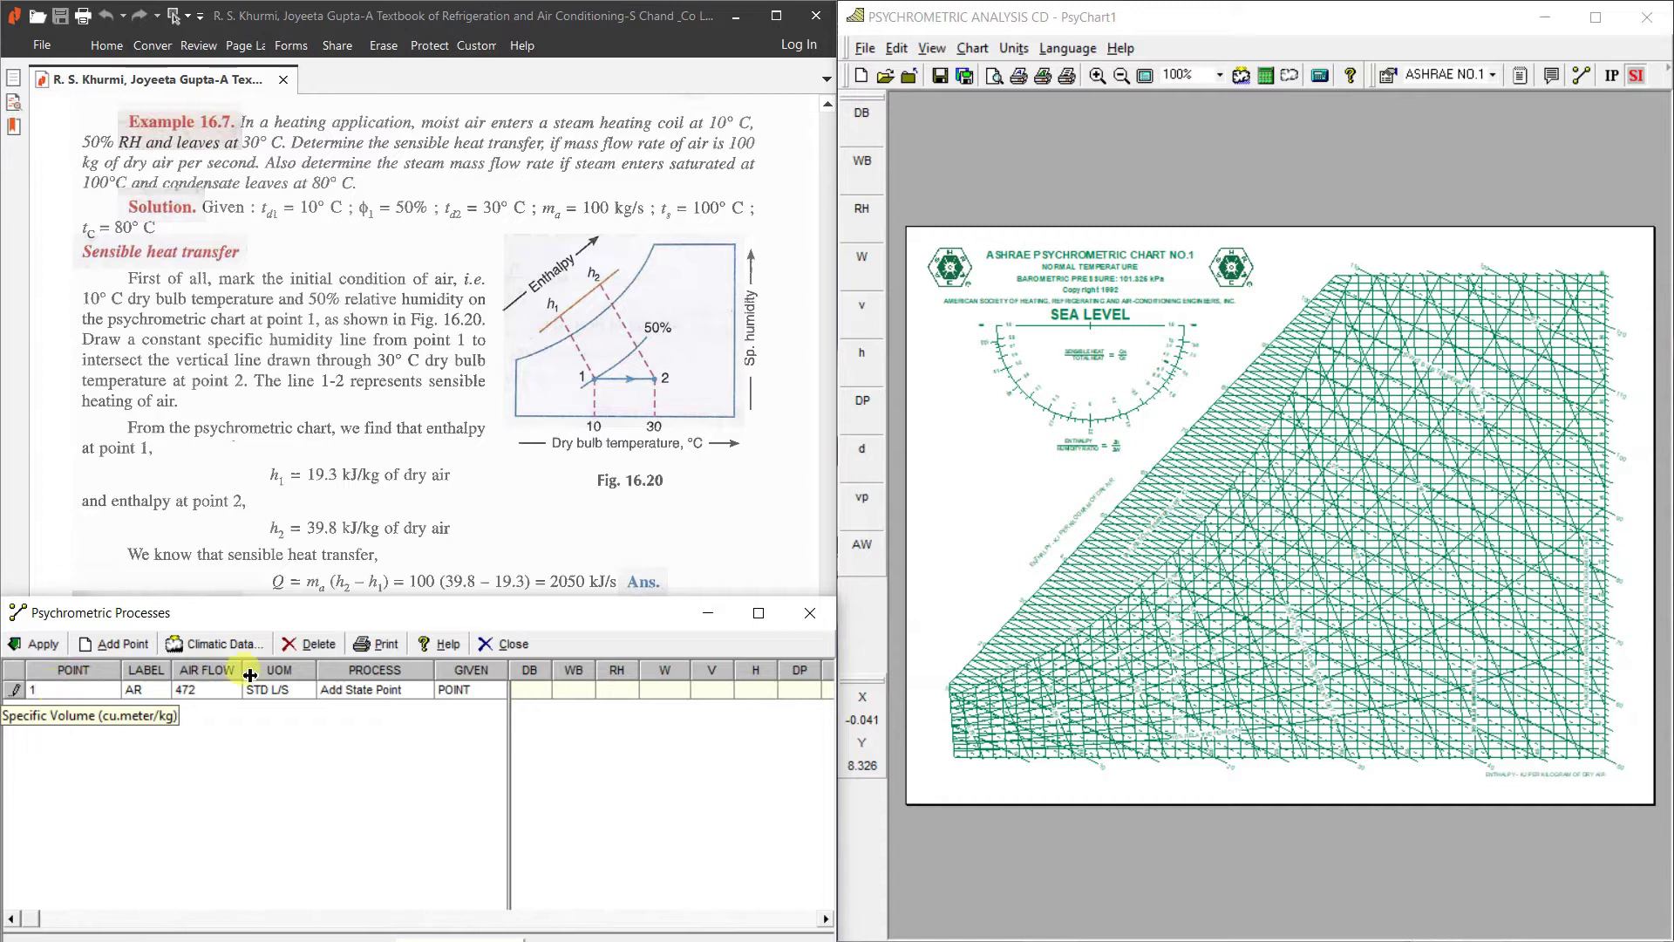
Step: Define state point 1 with a dry-bulb temperature of 10 and a relative humidity of 50, and apply it to the chart
{"action": "left_click_drag", "start_coordinate": [316, 615], "coordinate": [322, 393]}
{"action": "left_click", "coordinate": [494, 756]}
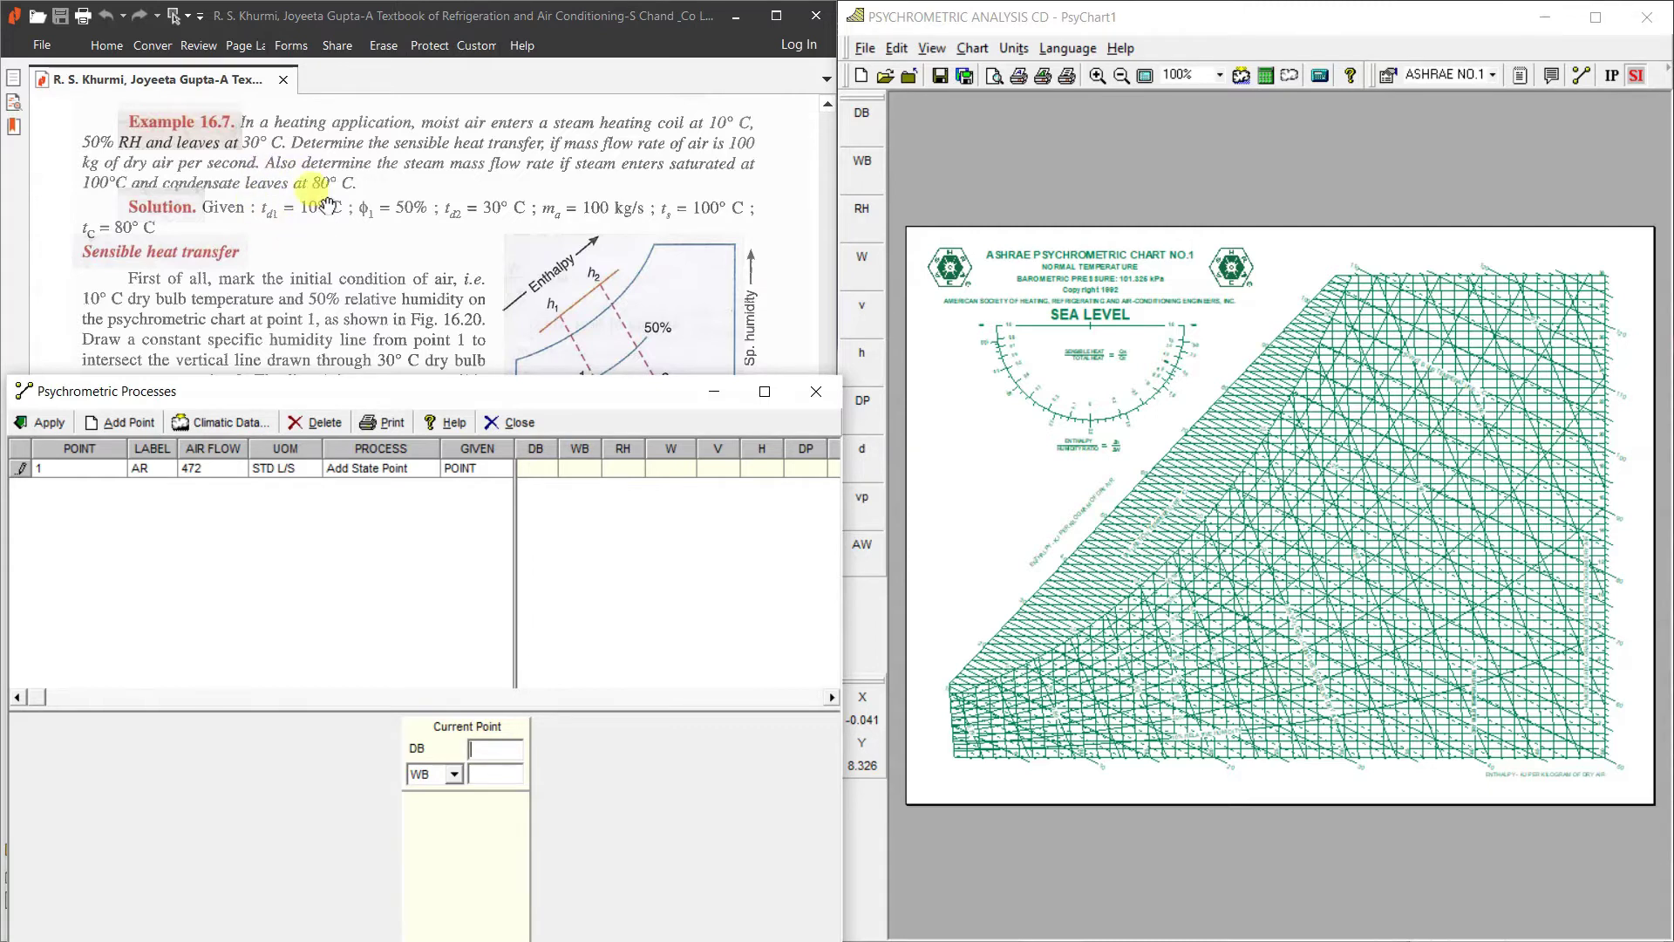
{"action": "type", "text": "10"}
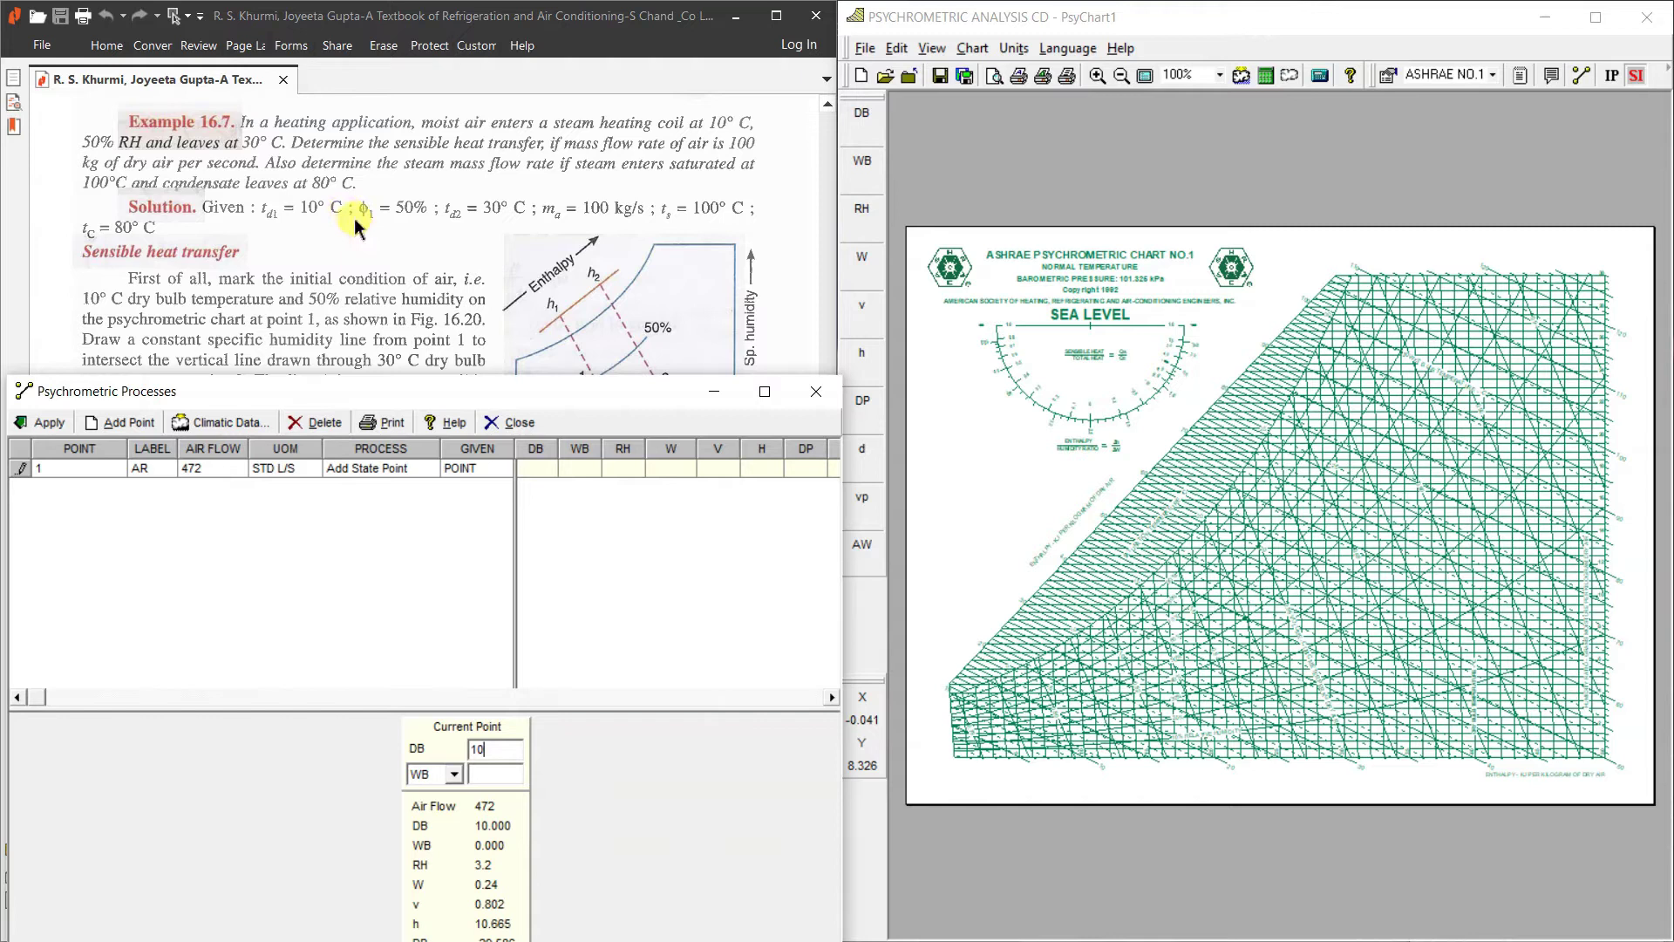
{"action": "left_click", "coordinate": [455, 776]}
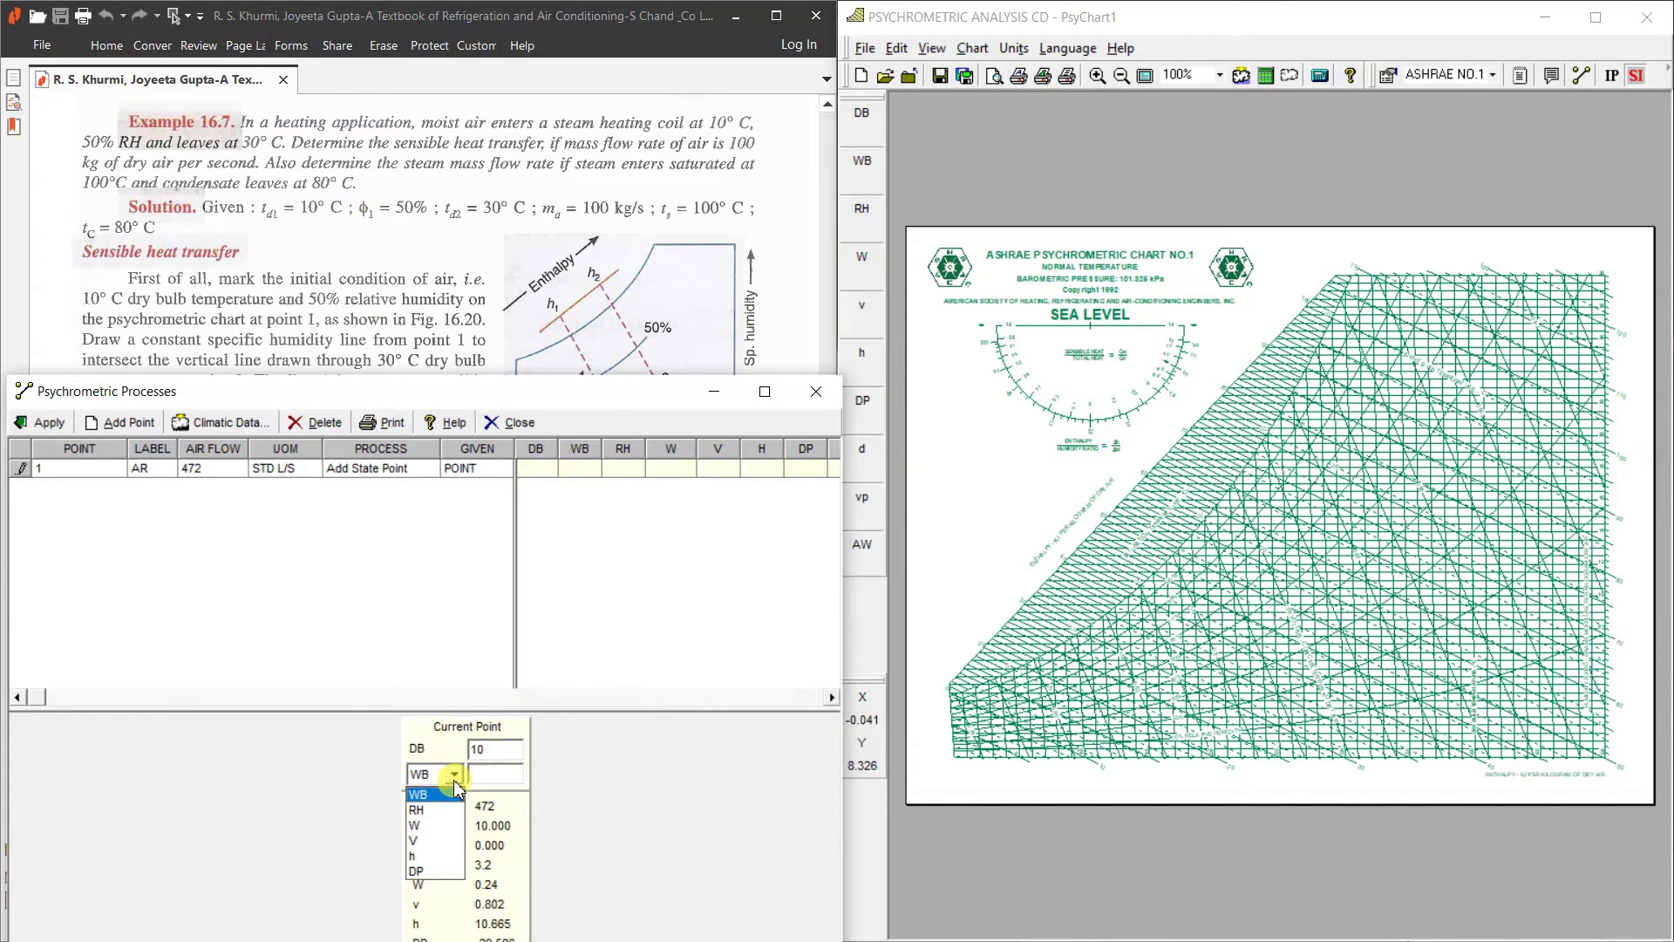
{"action": "left_click", "coordinate": [432, 806]}
{"action": "left_click", "coordinate": [504, 774]}
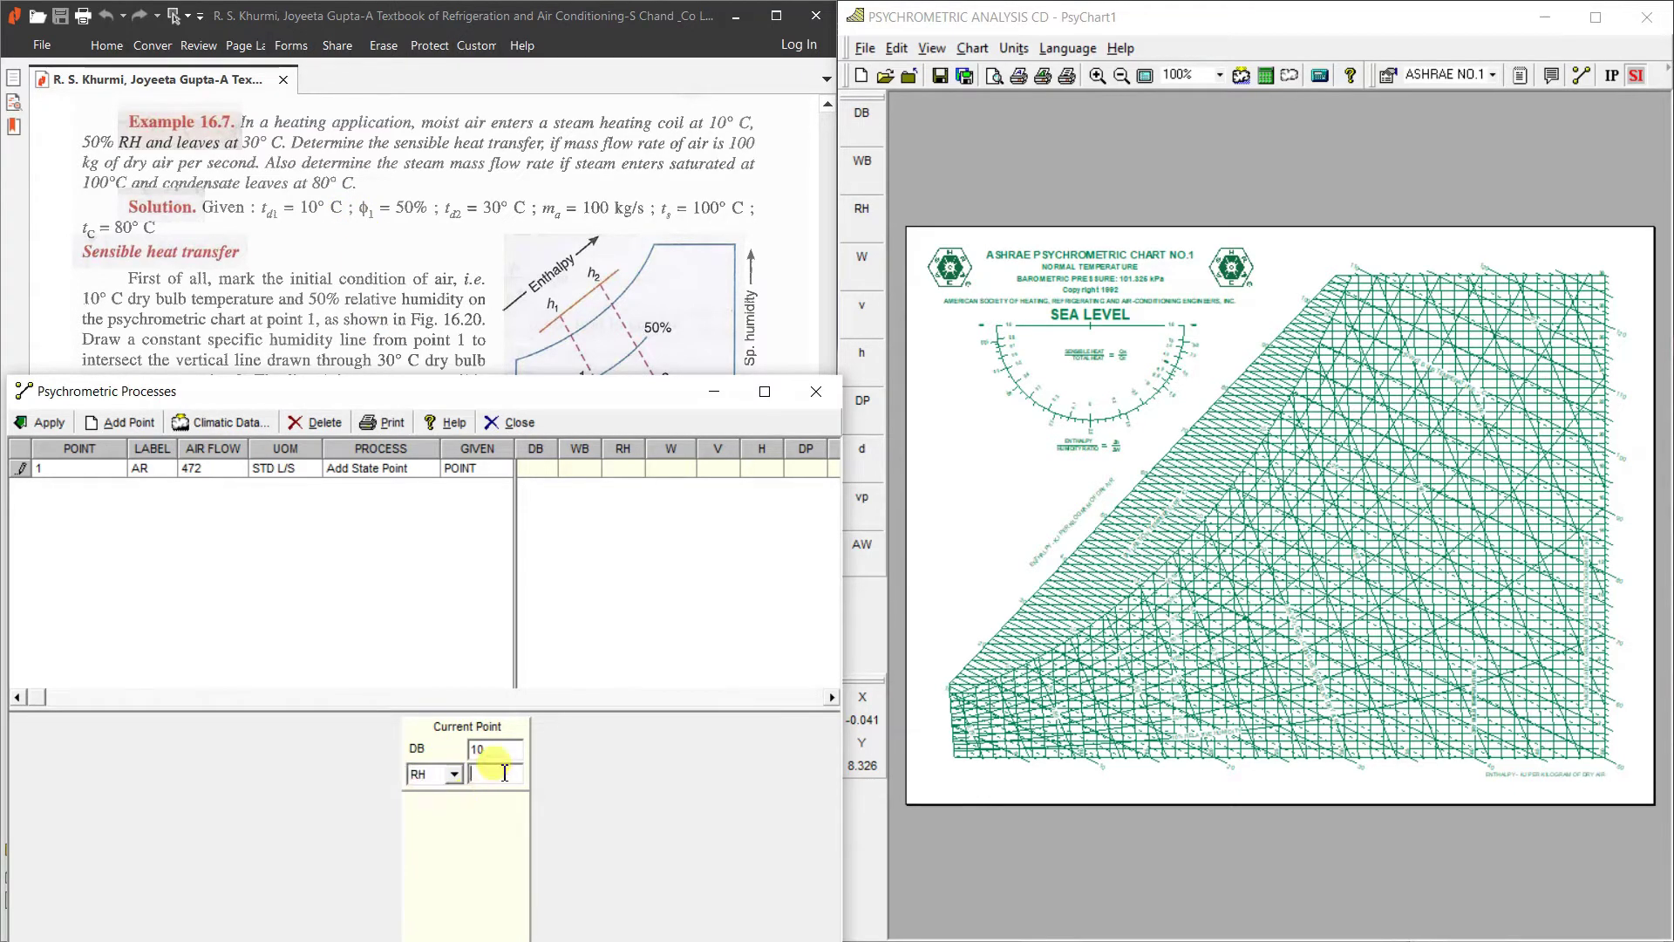
{"action": "type", "text": "50"}
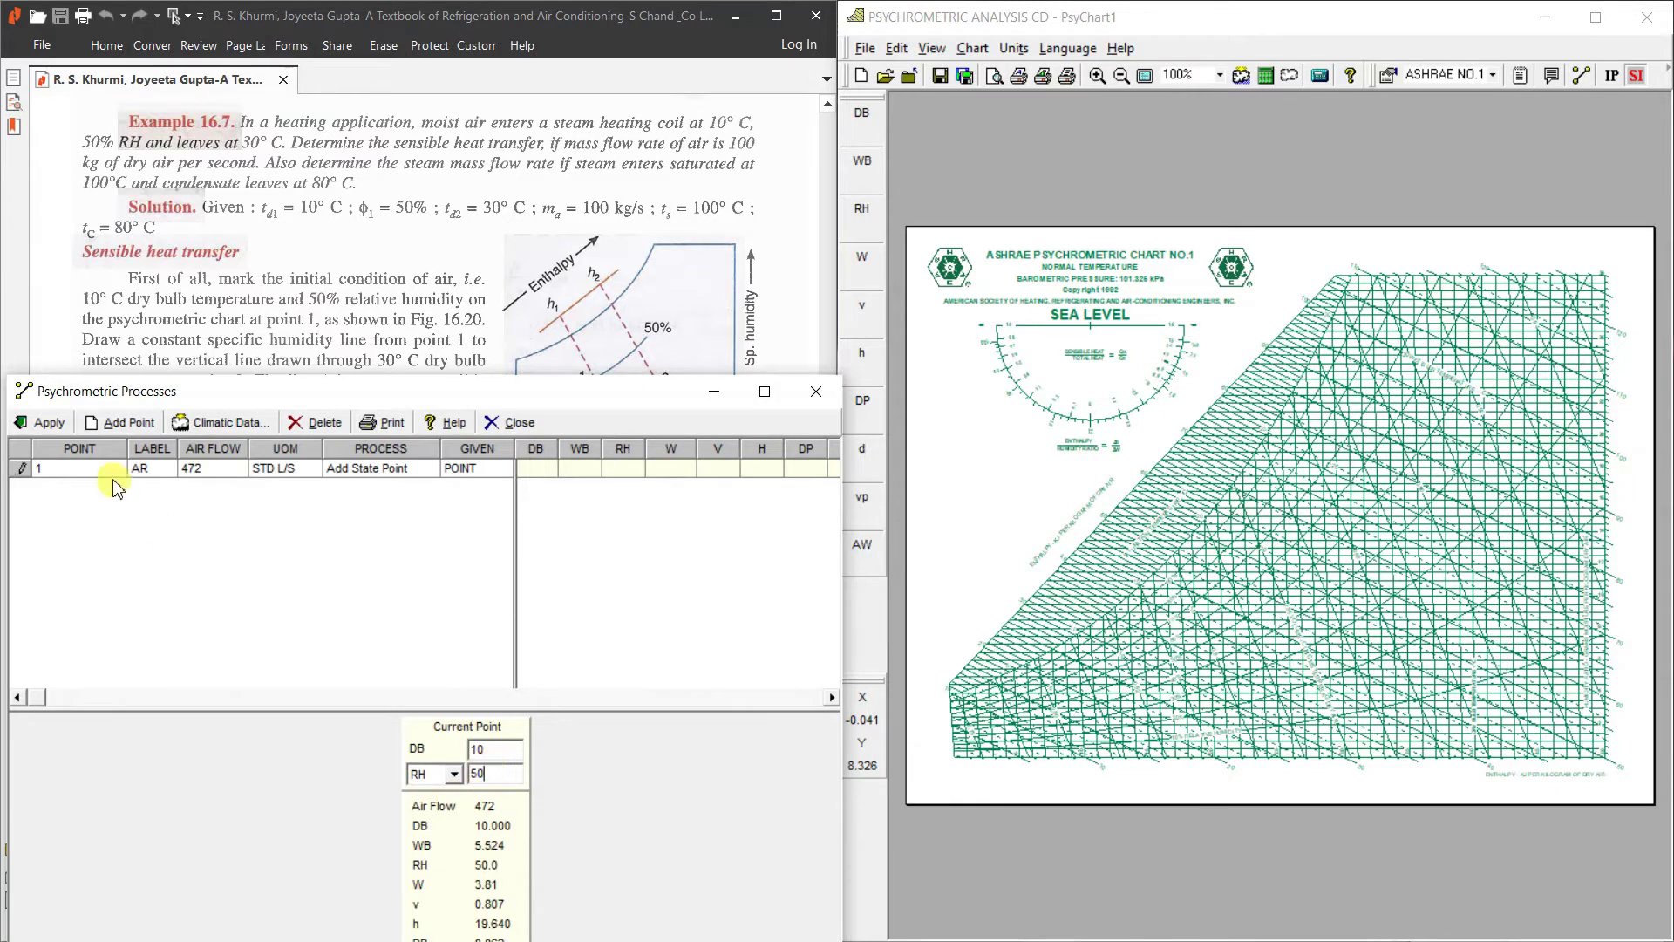
{"action": "left_click", "coordinate": [40, 422]}
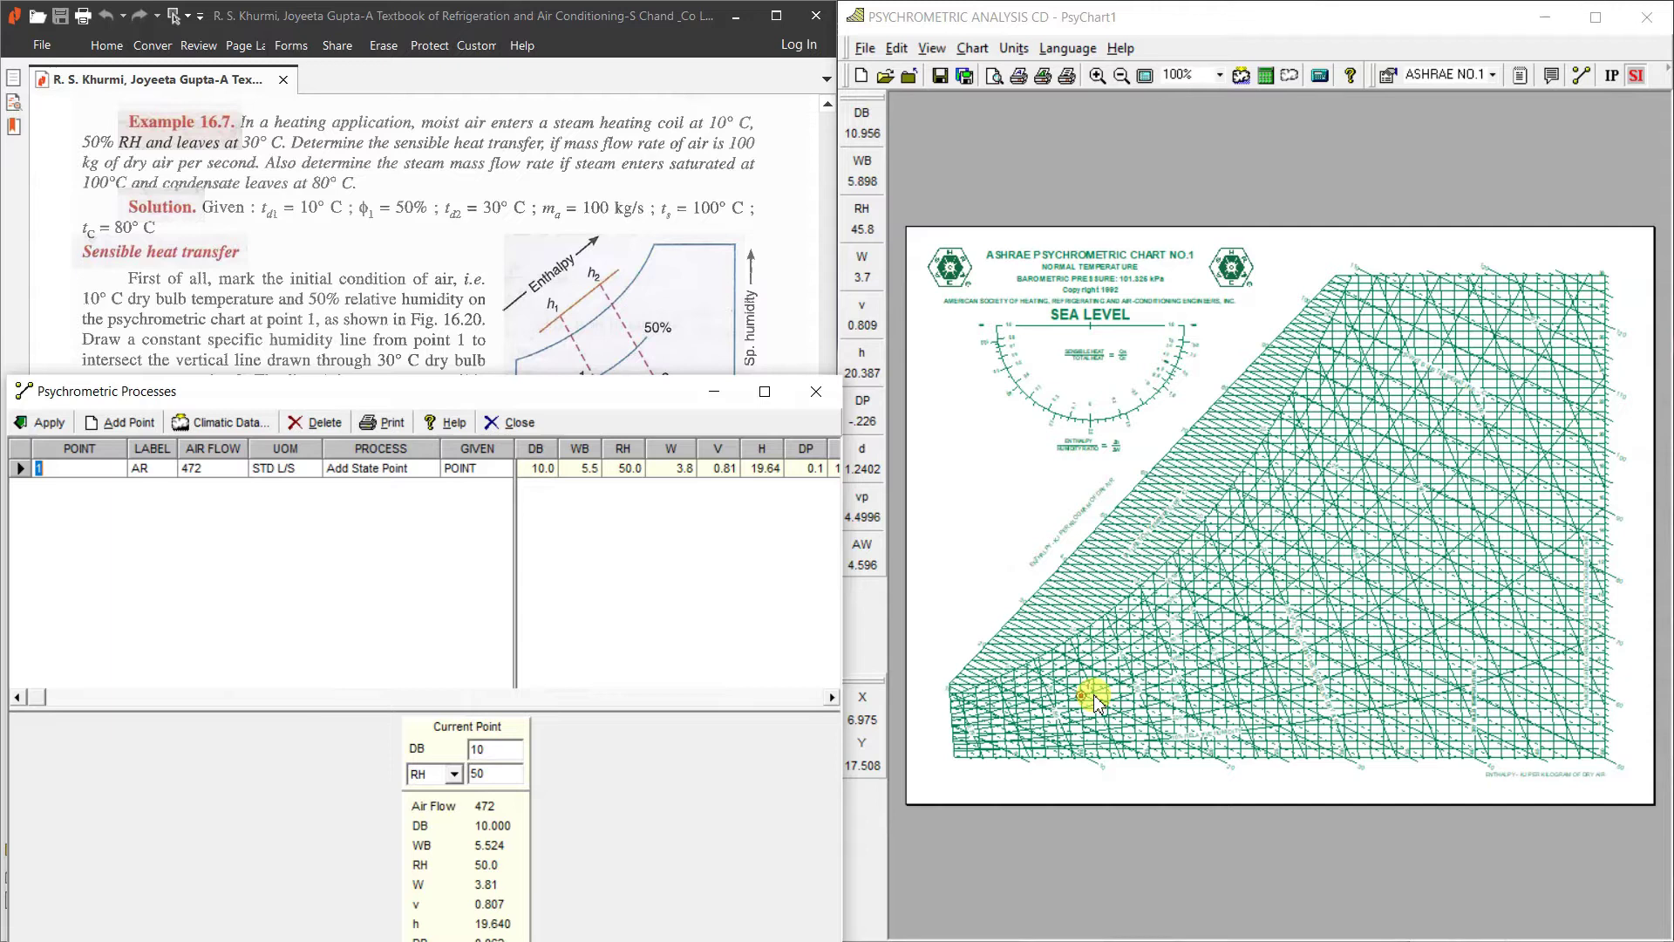
{"action": "left_click", "coordinate": [1098, 76]}
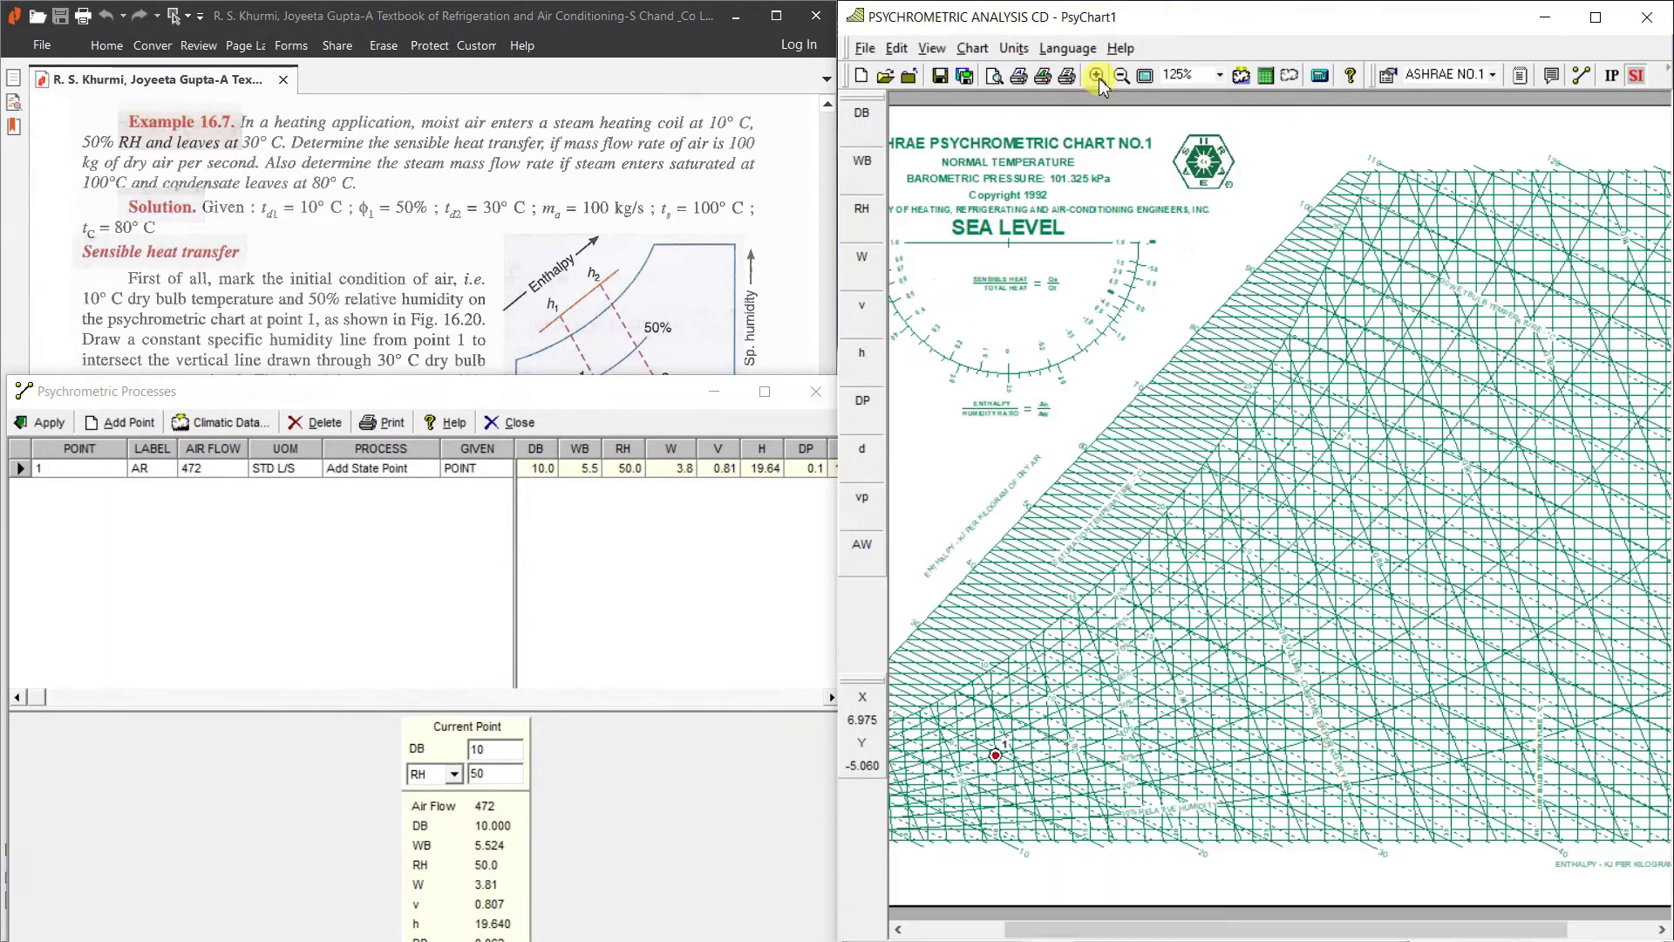
{"action": "left_click_drag", "start_coordinate": [1023, 852], "coordinate": [1178, 658]}
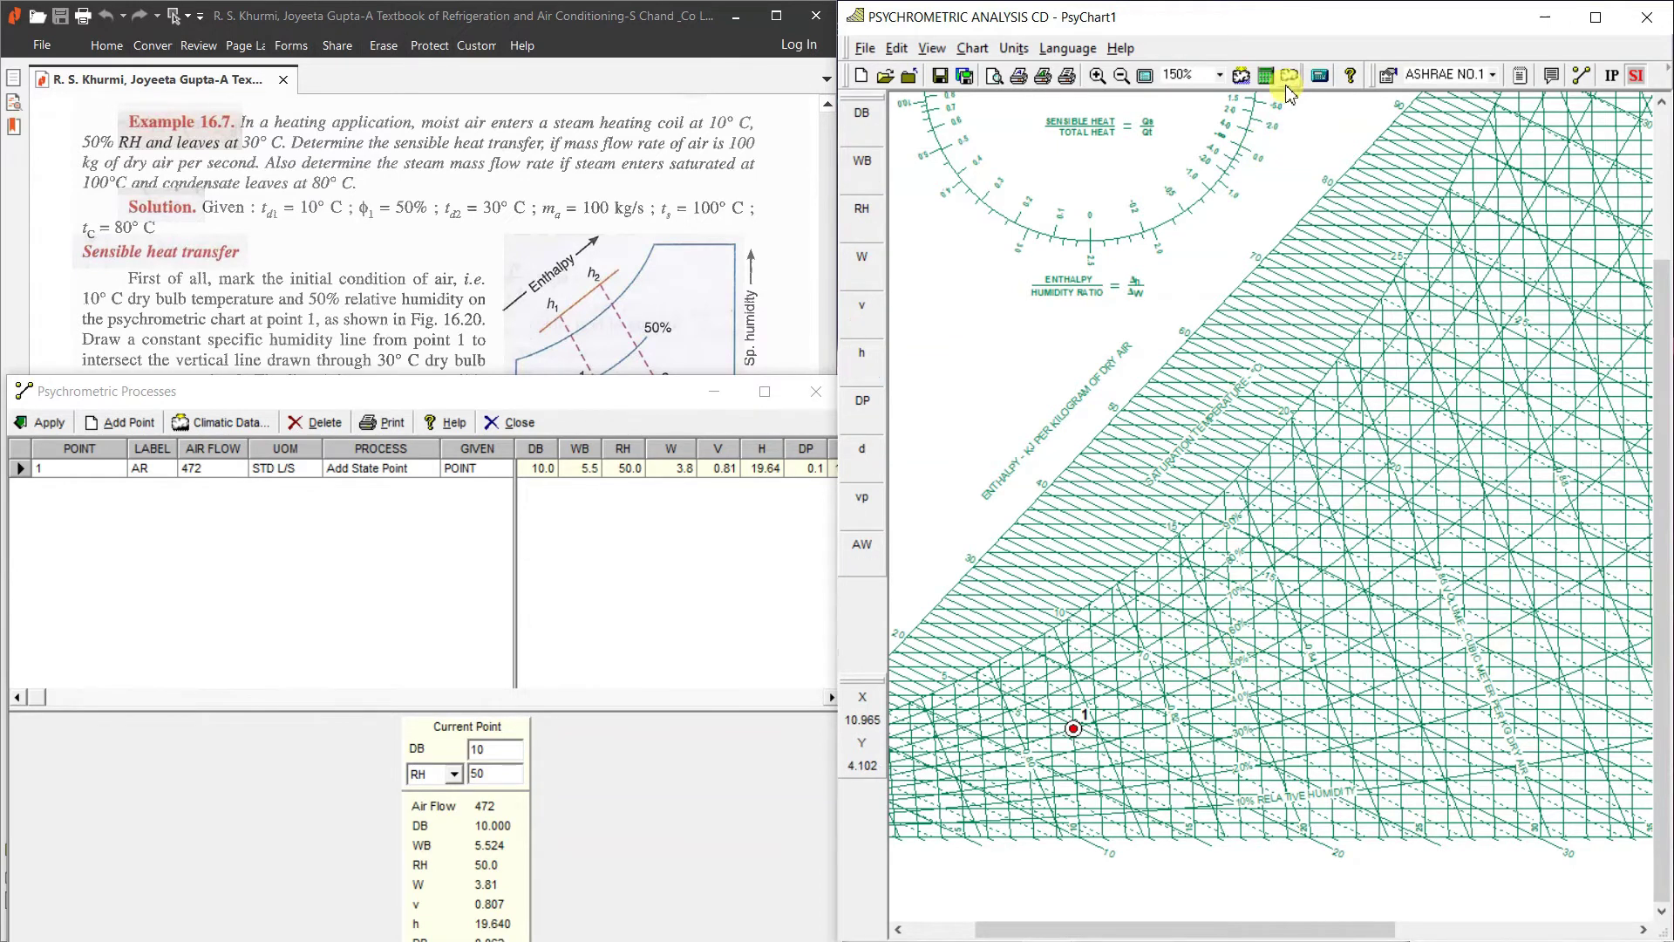
{"action": "left_click", "coordinate": [1122, 76]}
{"action": "left_click", "coordinate": [1122, 77]}
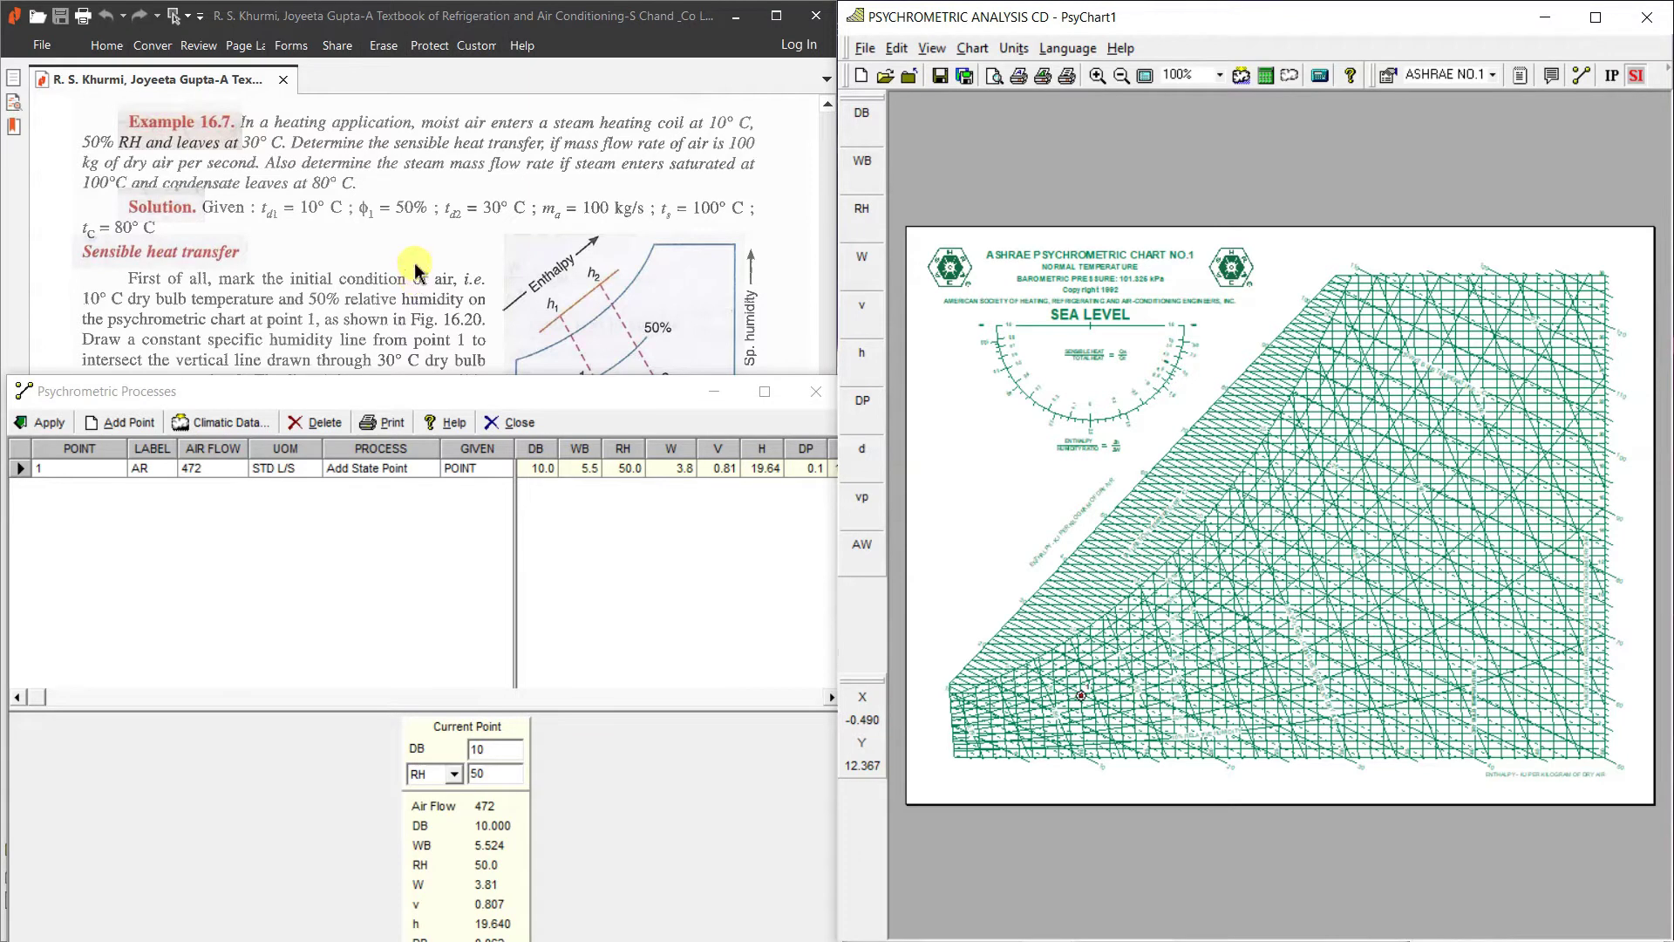
Step: Add a second point named 2 to the psychrometric processes and set its process to Sensible Heating
{"action": "left_click_drag", "start_coordinate": [656, 391], "coordinate": [662, 474]}
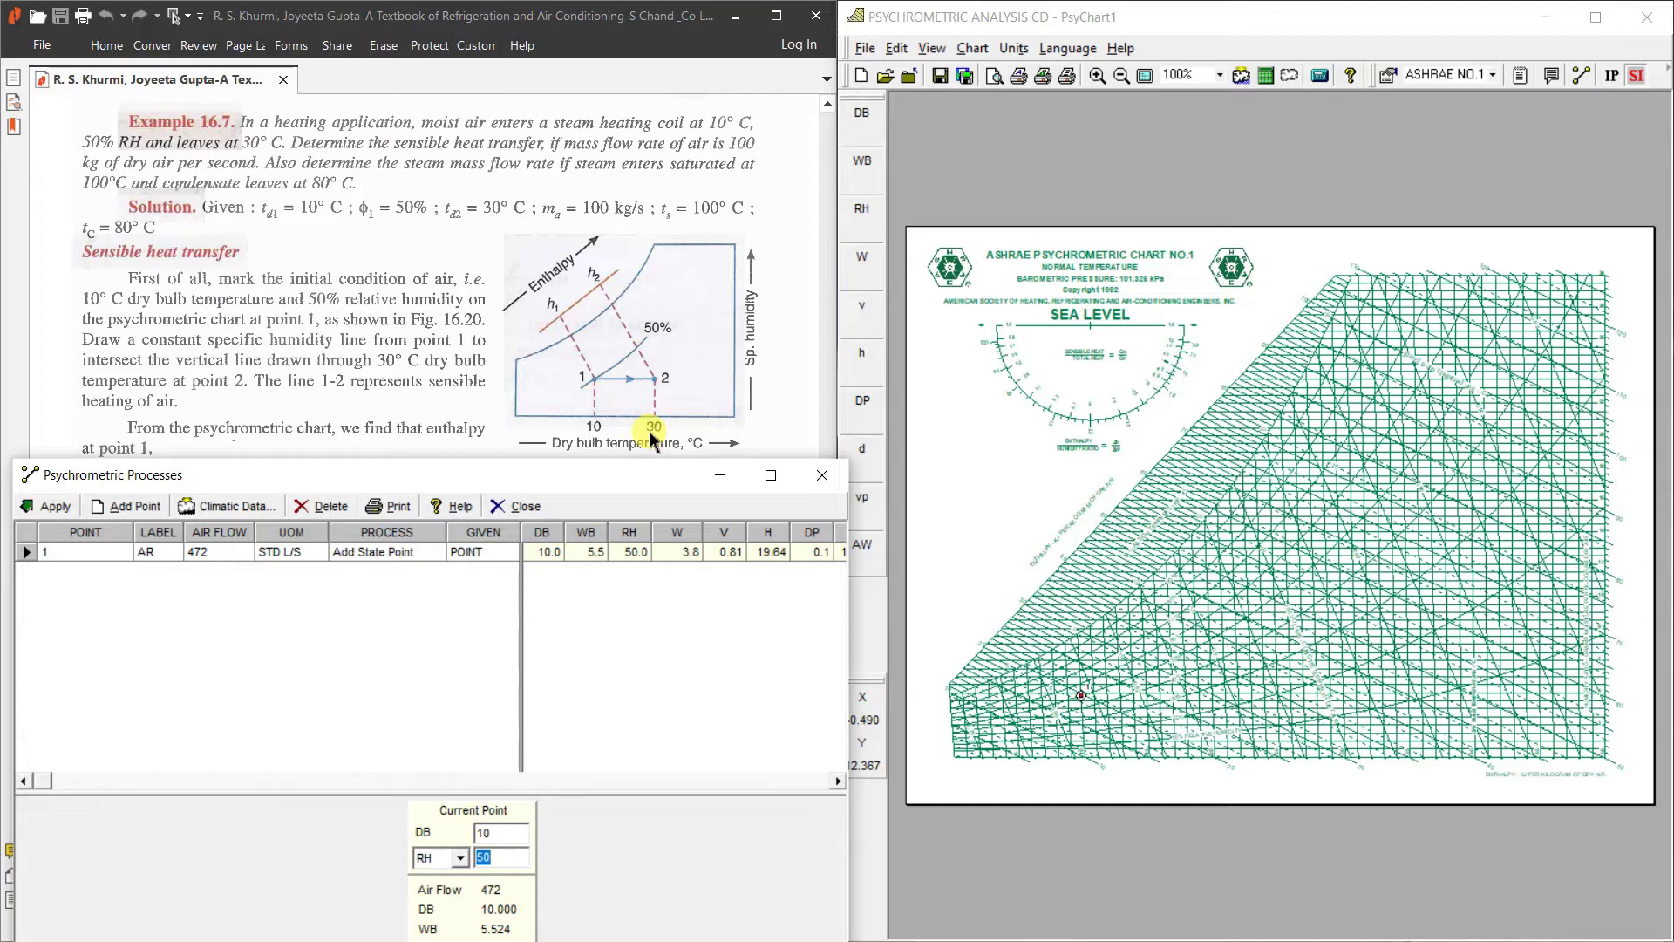
{"action": "left_click", "coordinate": [121, 507]}
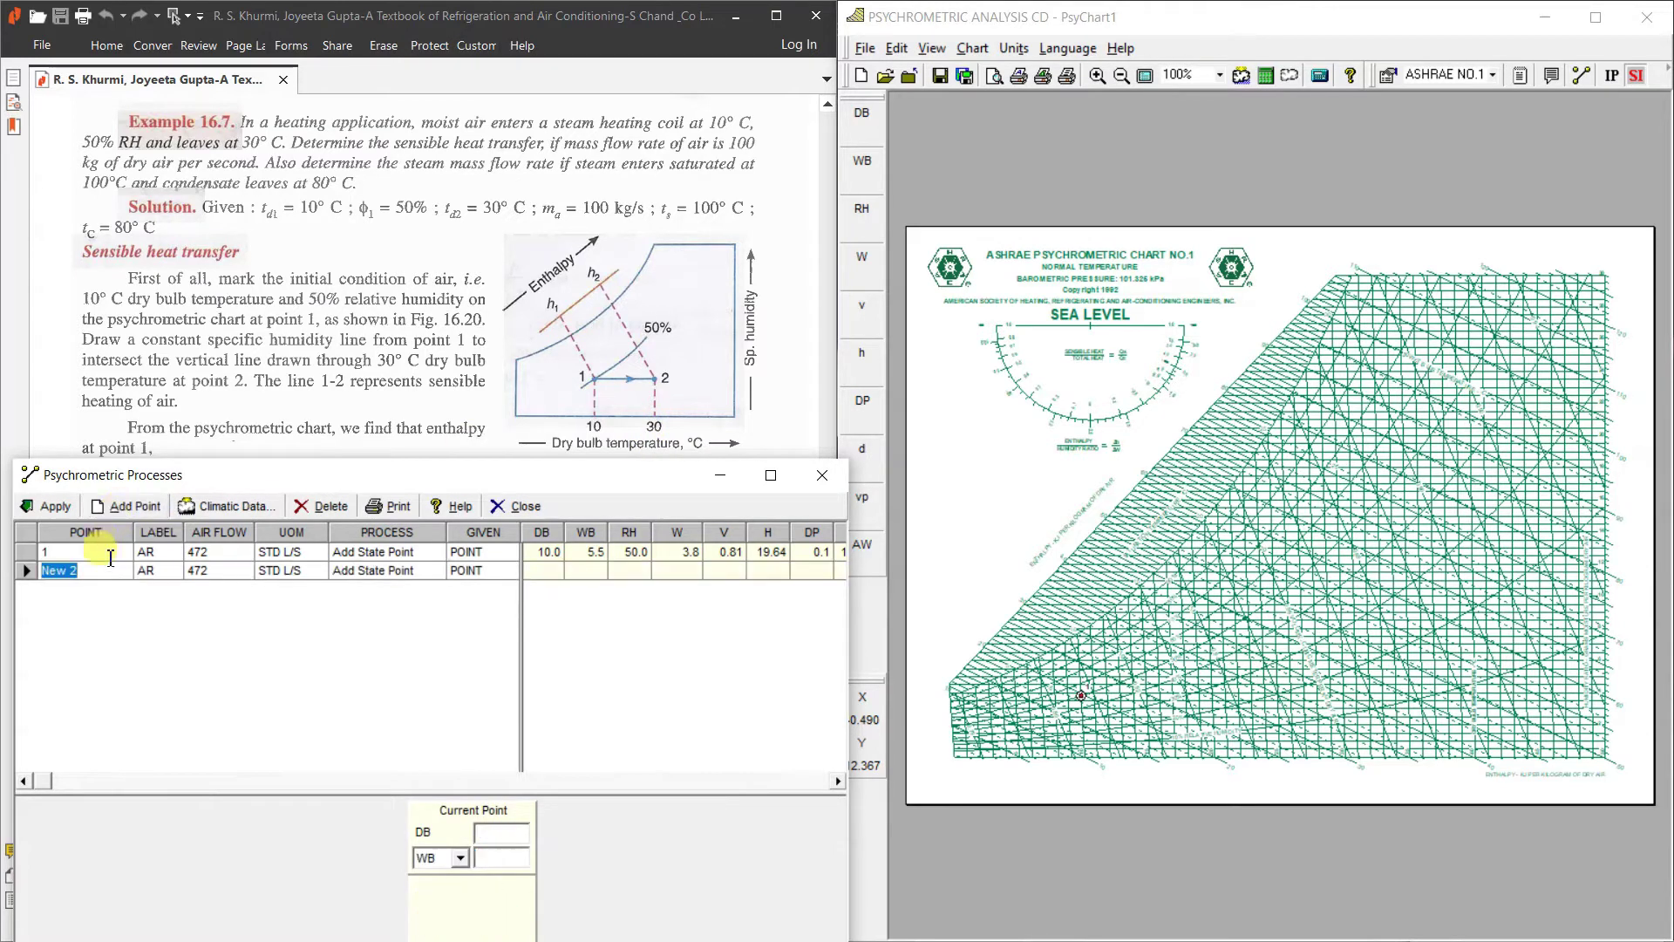
{"action": "type", "text": "2"}
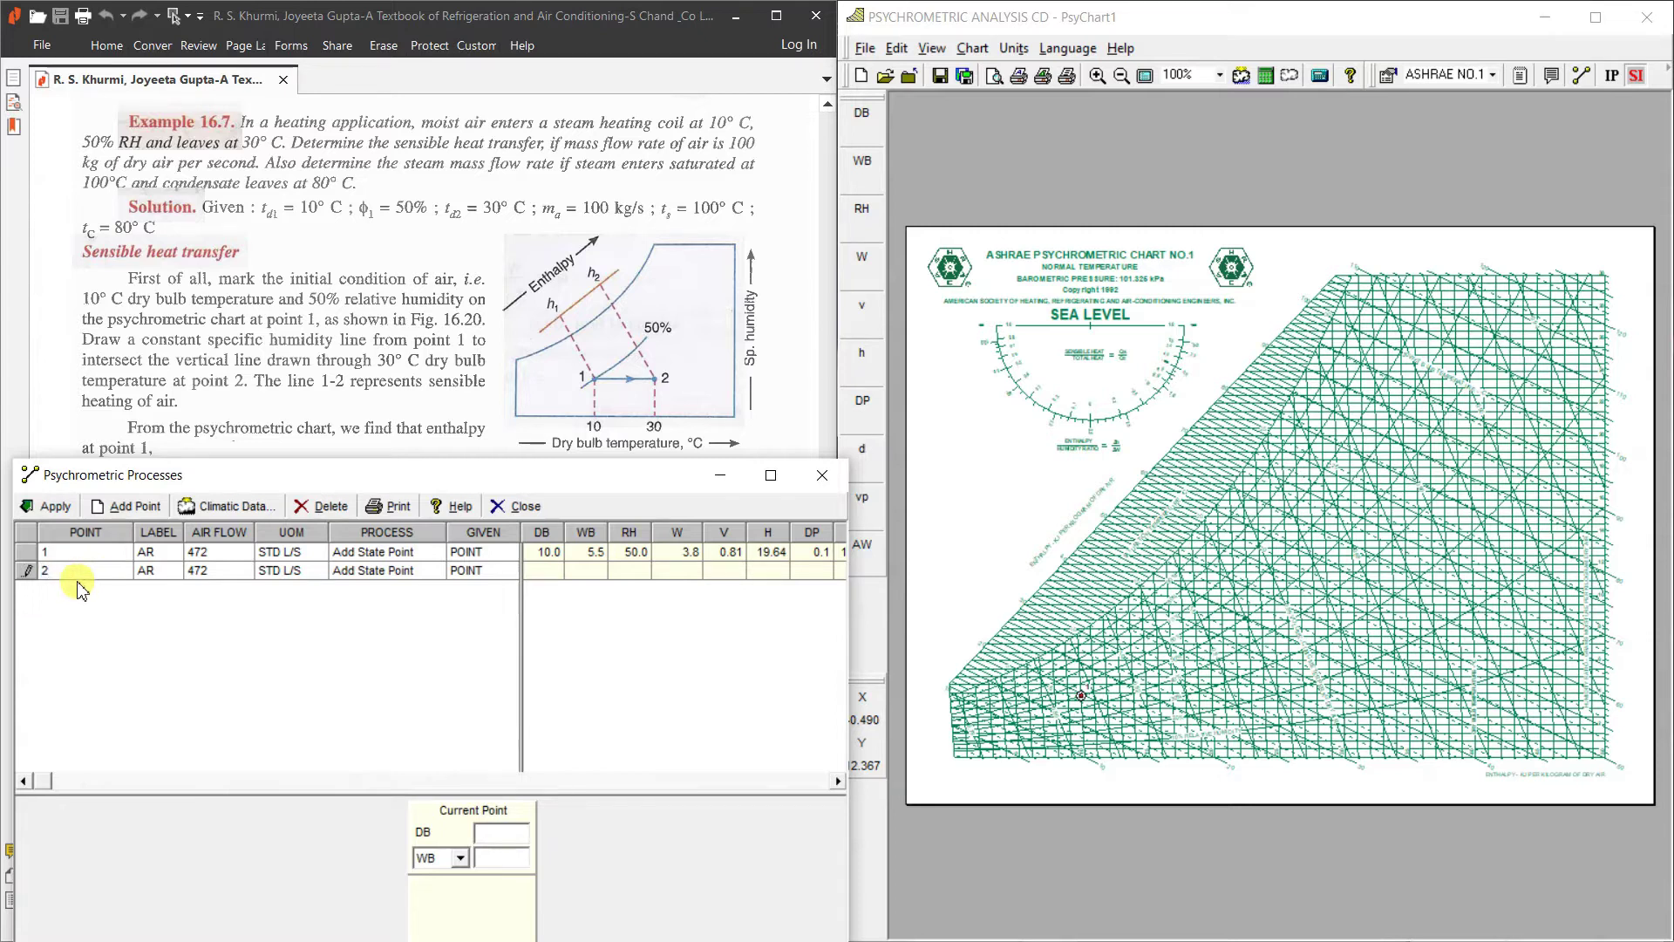
{"action": "left_click", "coordinate": [402, 574]}
{"action": "left_click", "coordinate": [440, 572]}
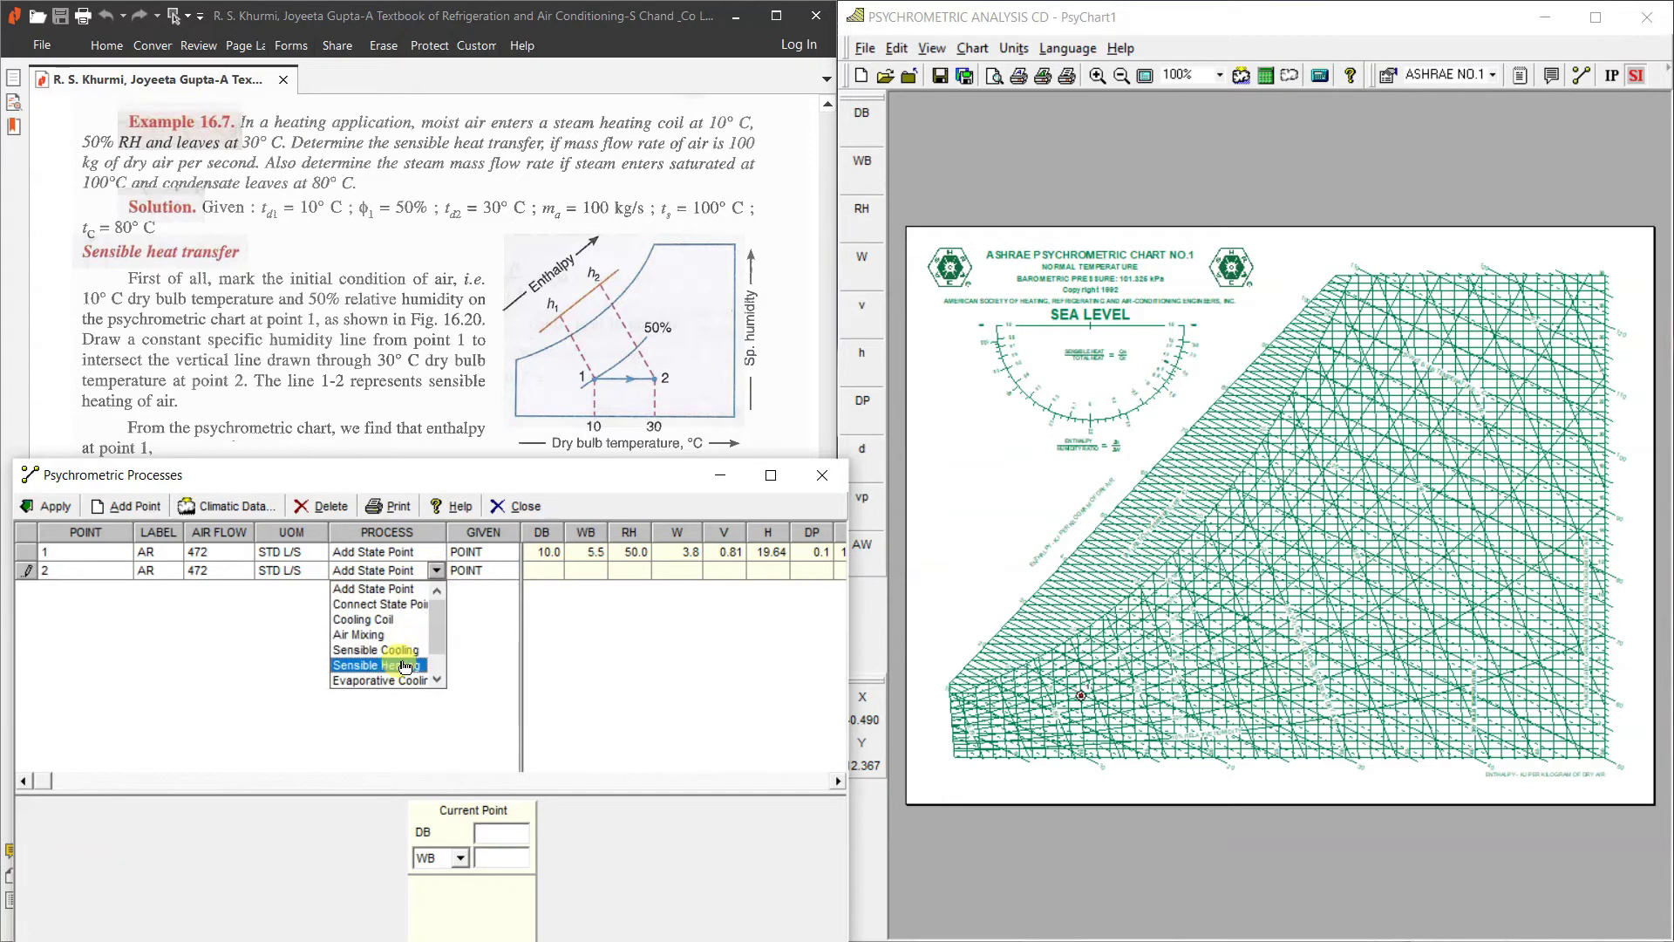
{"action": "left_click", "coordinate": [404, 667]}
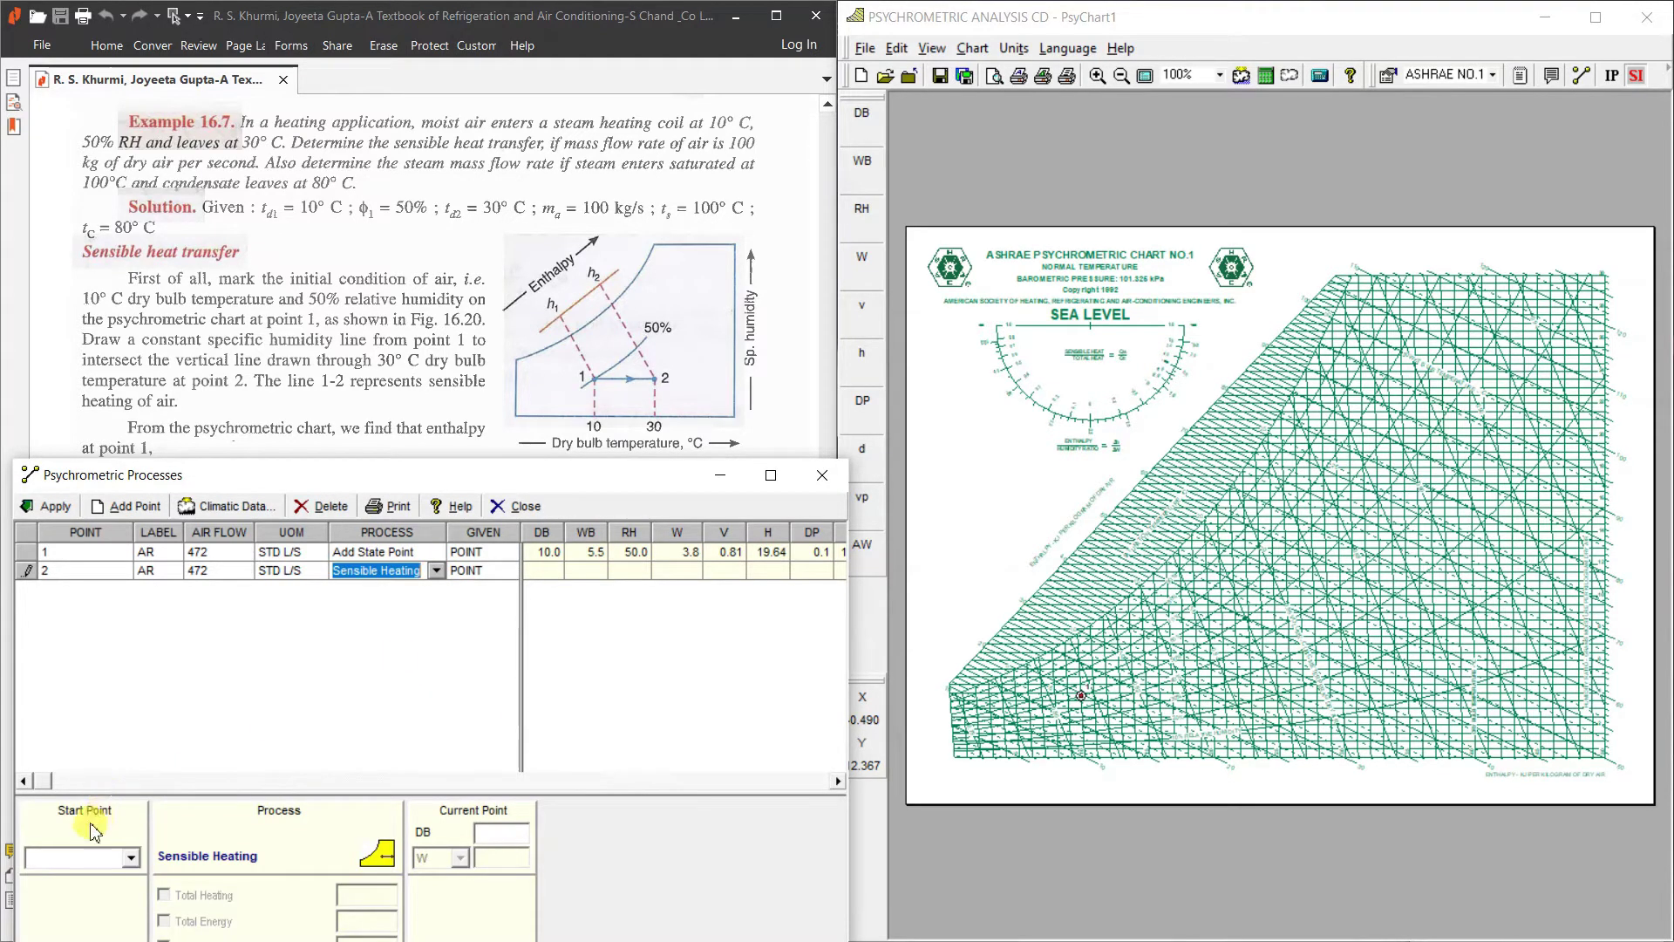
Step: Set point 1 as the sensible heating start point, enter a current-point dry-bulb temperature of 30, and apply the process
{"action": "left_click", "coordinate": [103, 852]}
{"action": "left_click", "coordinate": [94, 872]}
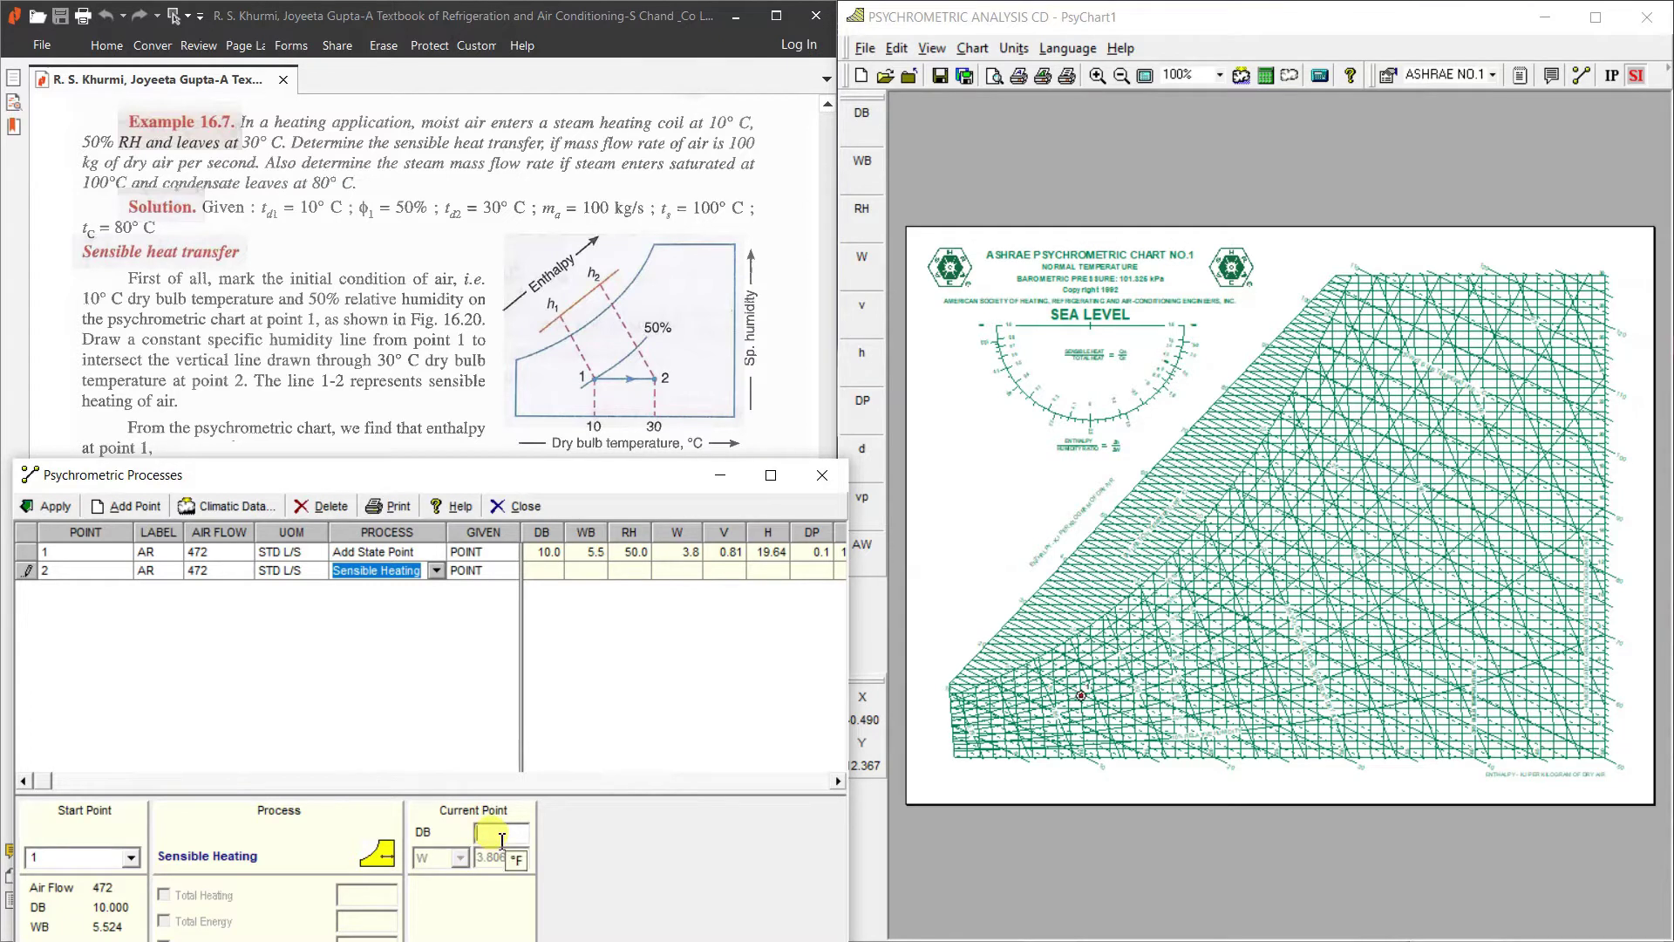
{"action": "type", "text": "30"}
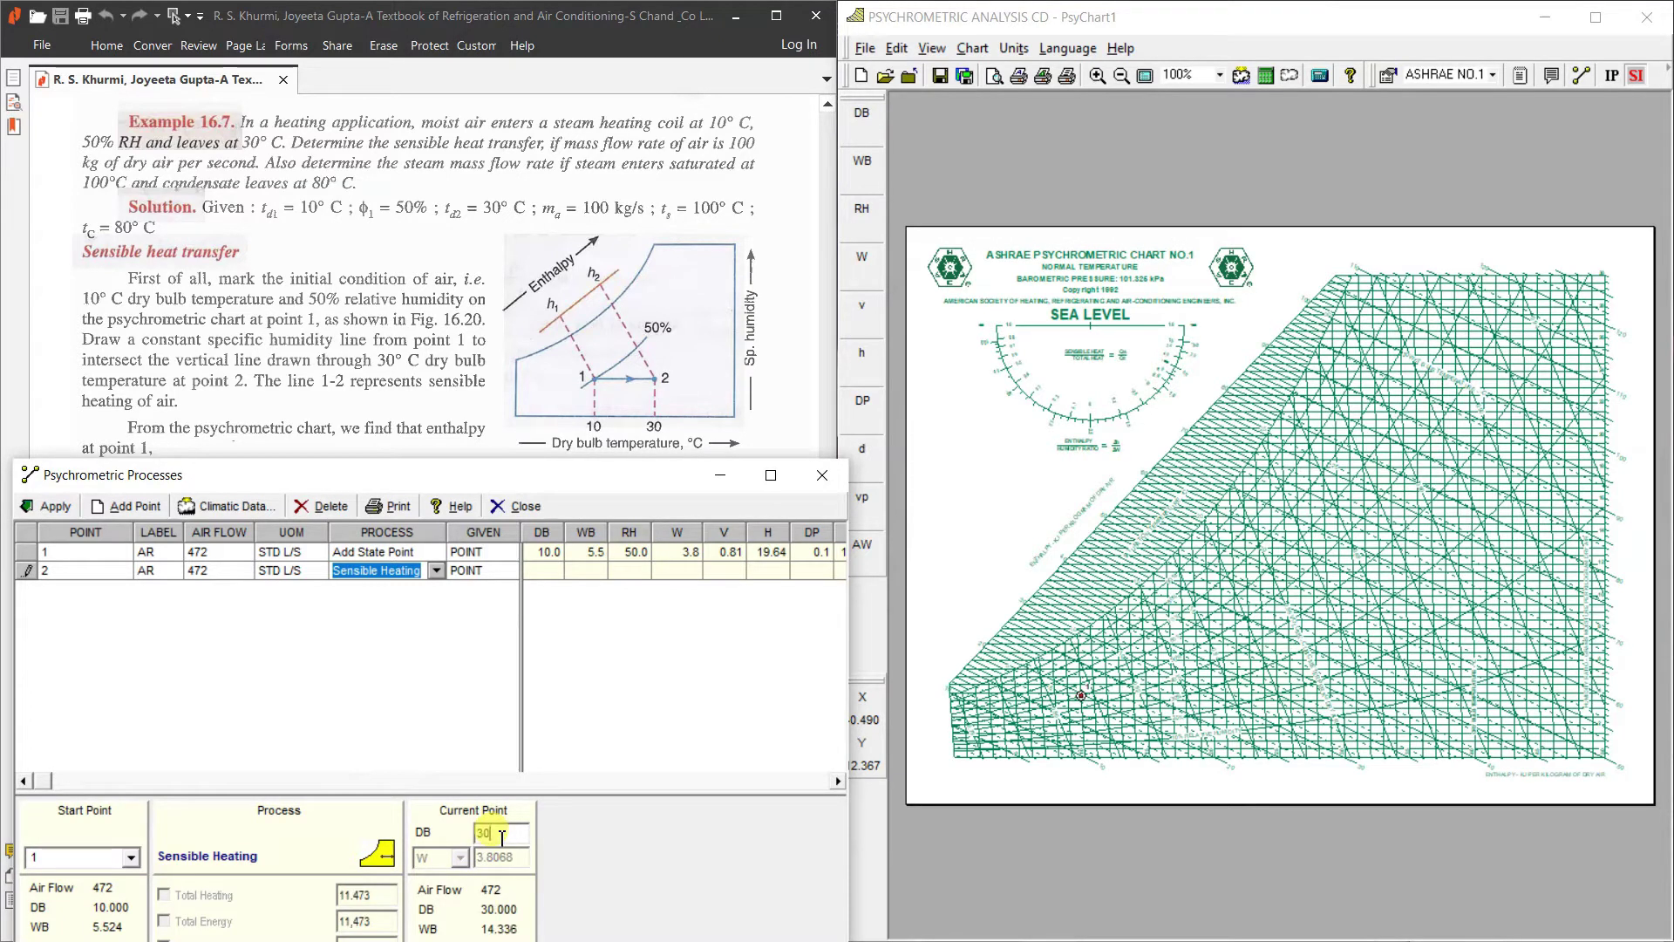
{"action": "left_click", "coordinate": [58, 507]}
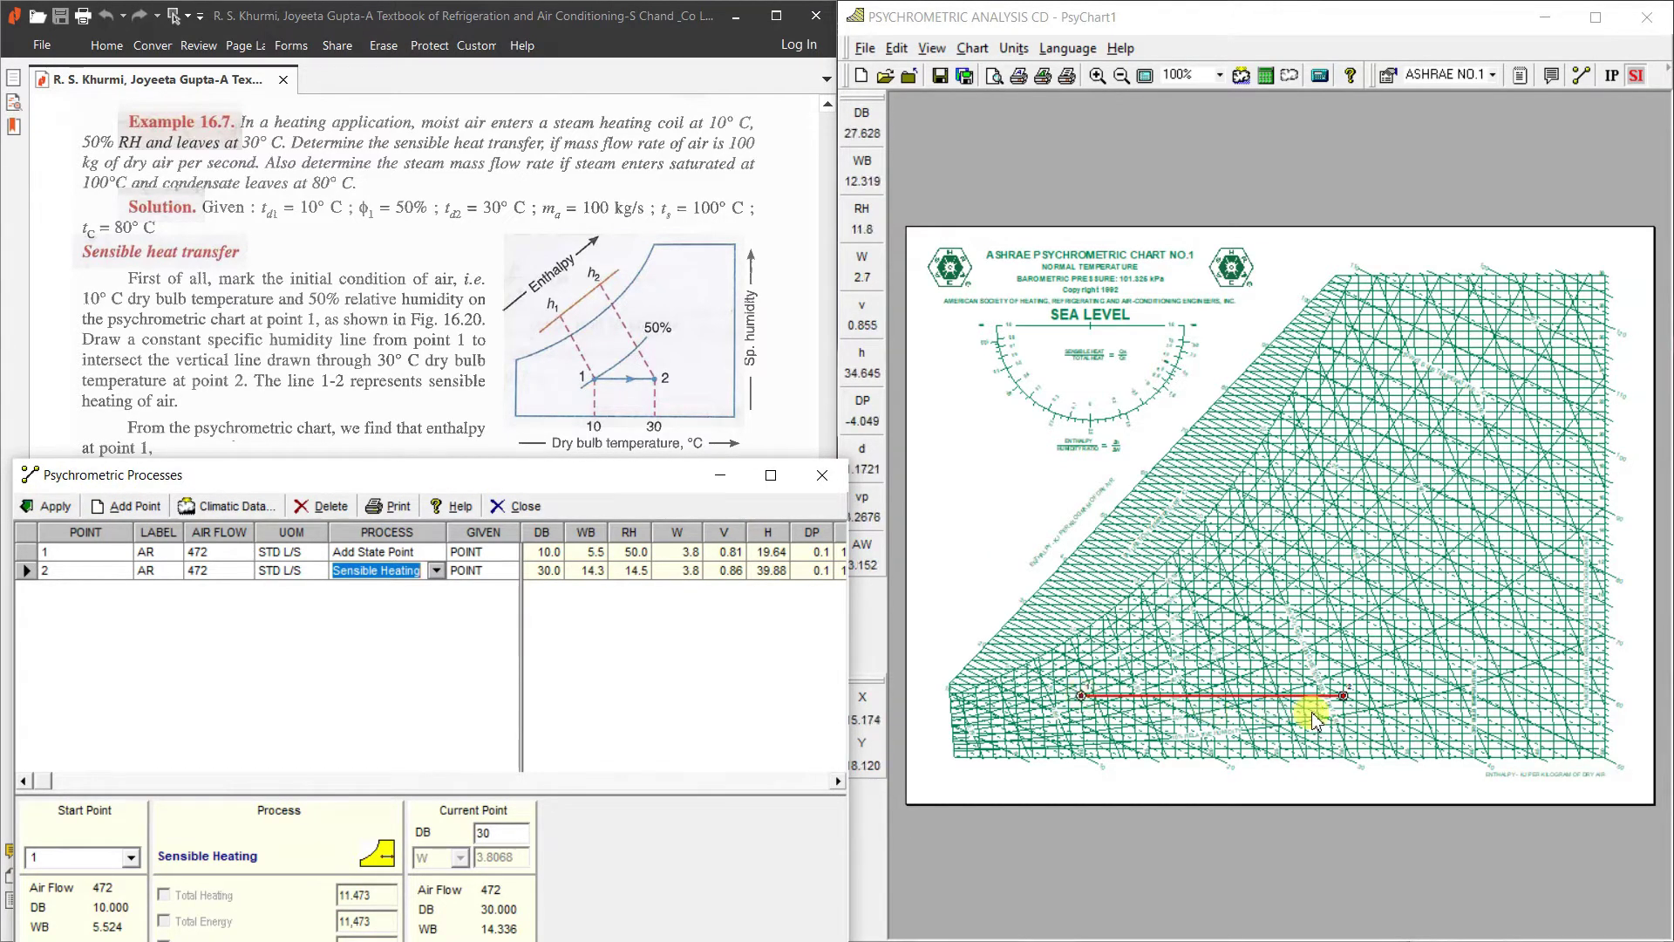
{"action": "left_click", "coordinate": [1098, 75]}
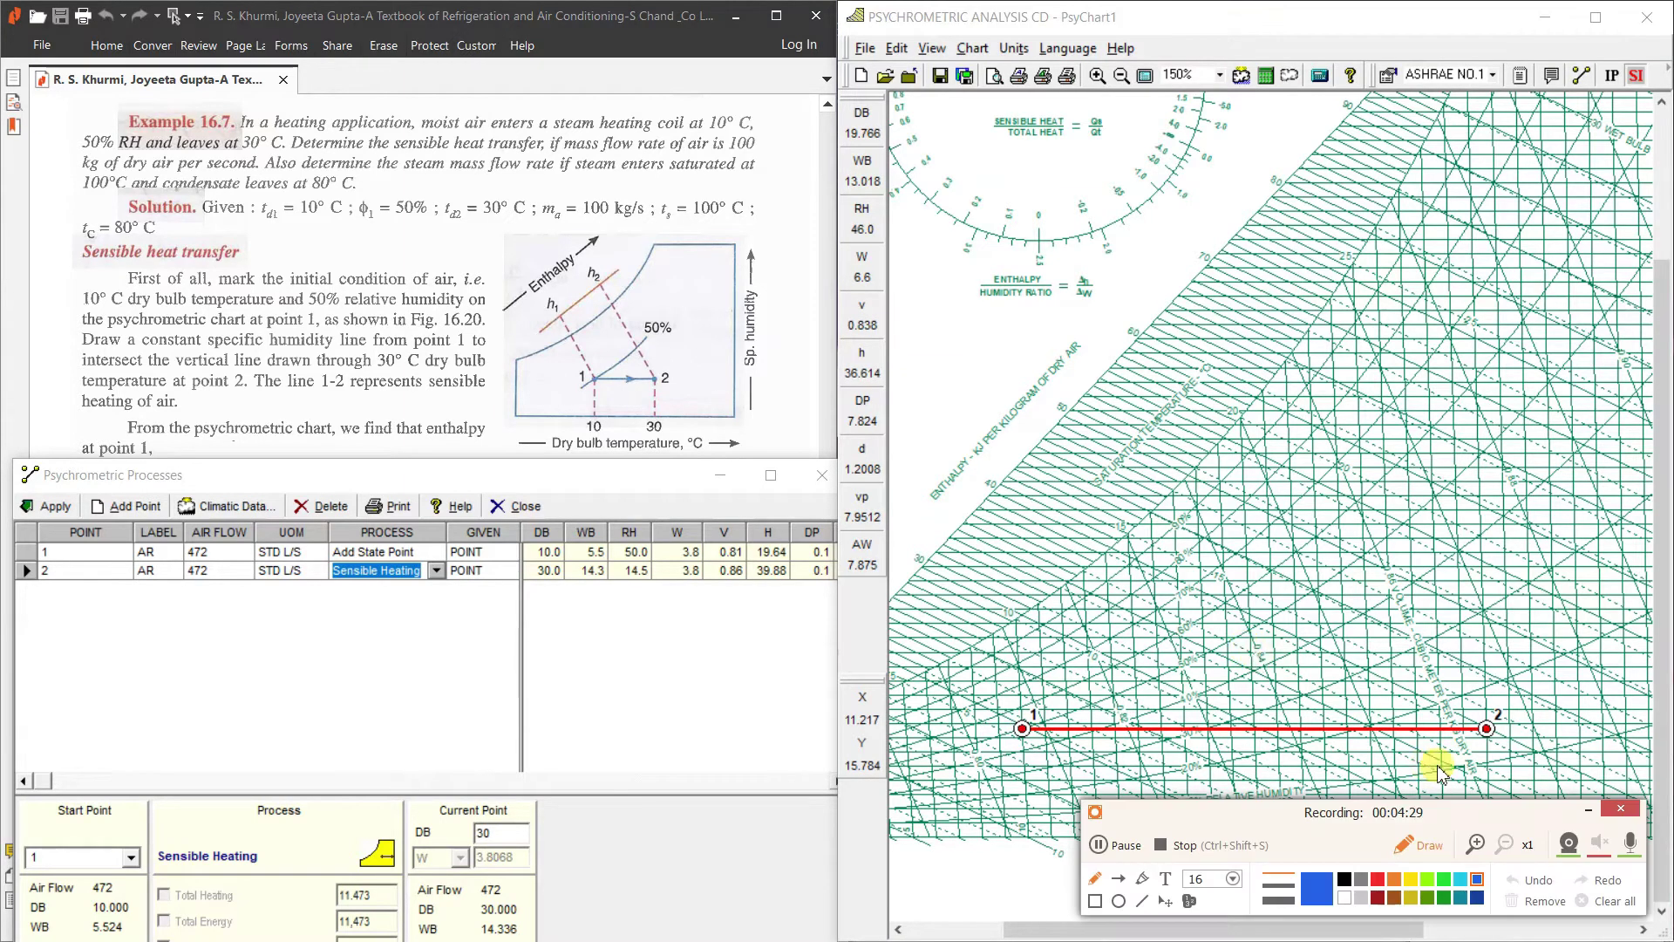
{"action": "left_click", "coordinate": [1378, 879]}
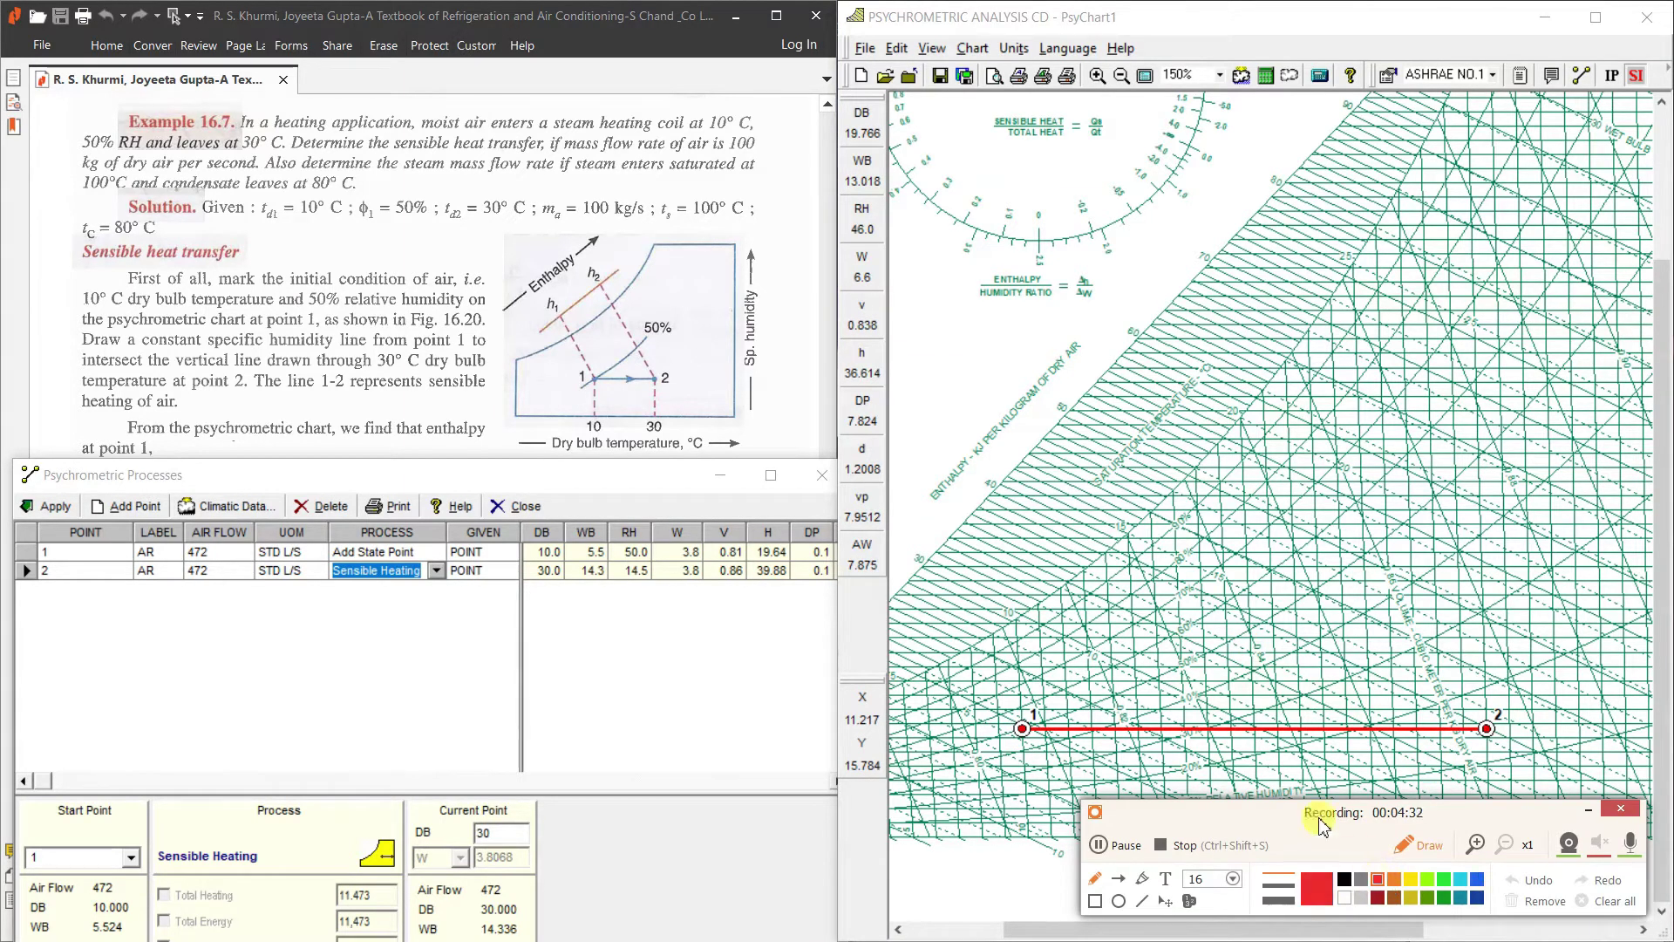
{"action": "mouse_move", "coordinate": [1233, 719]}
{"action": "left_mouse_down"}
{"action": "mouse_move", "coordinate": [1250, 728]}
{"action": "mouse_move", "coordinate": [1225, 742]}
{"action": "left_mouse_up"}
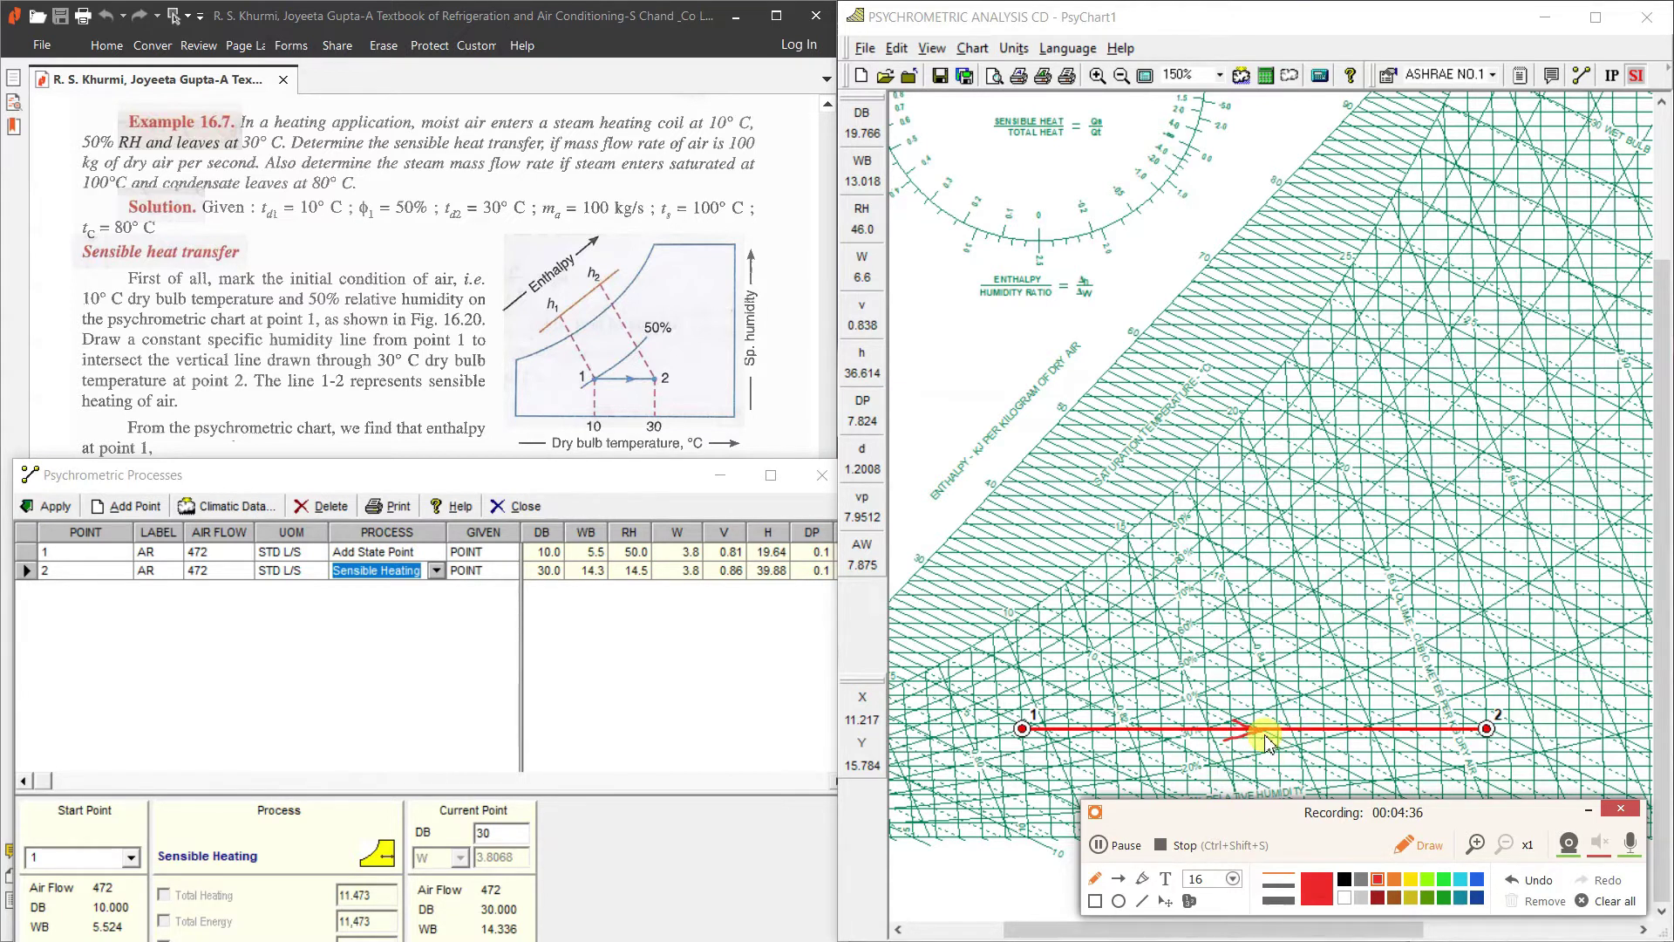
{"action": "left_click", "coordinate": [1611, 904]}
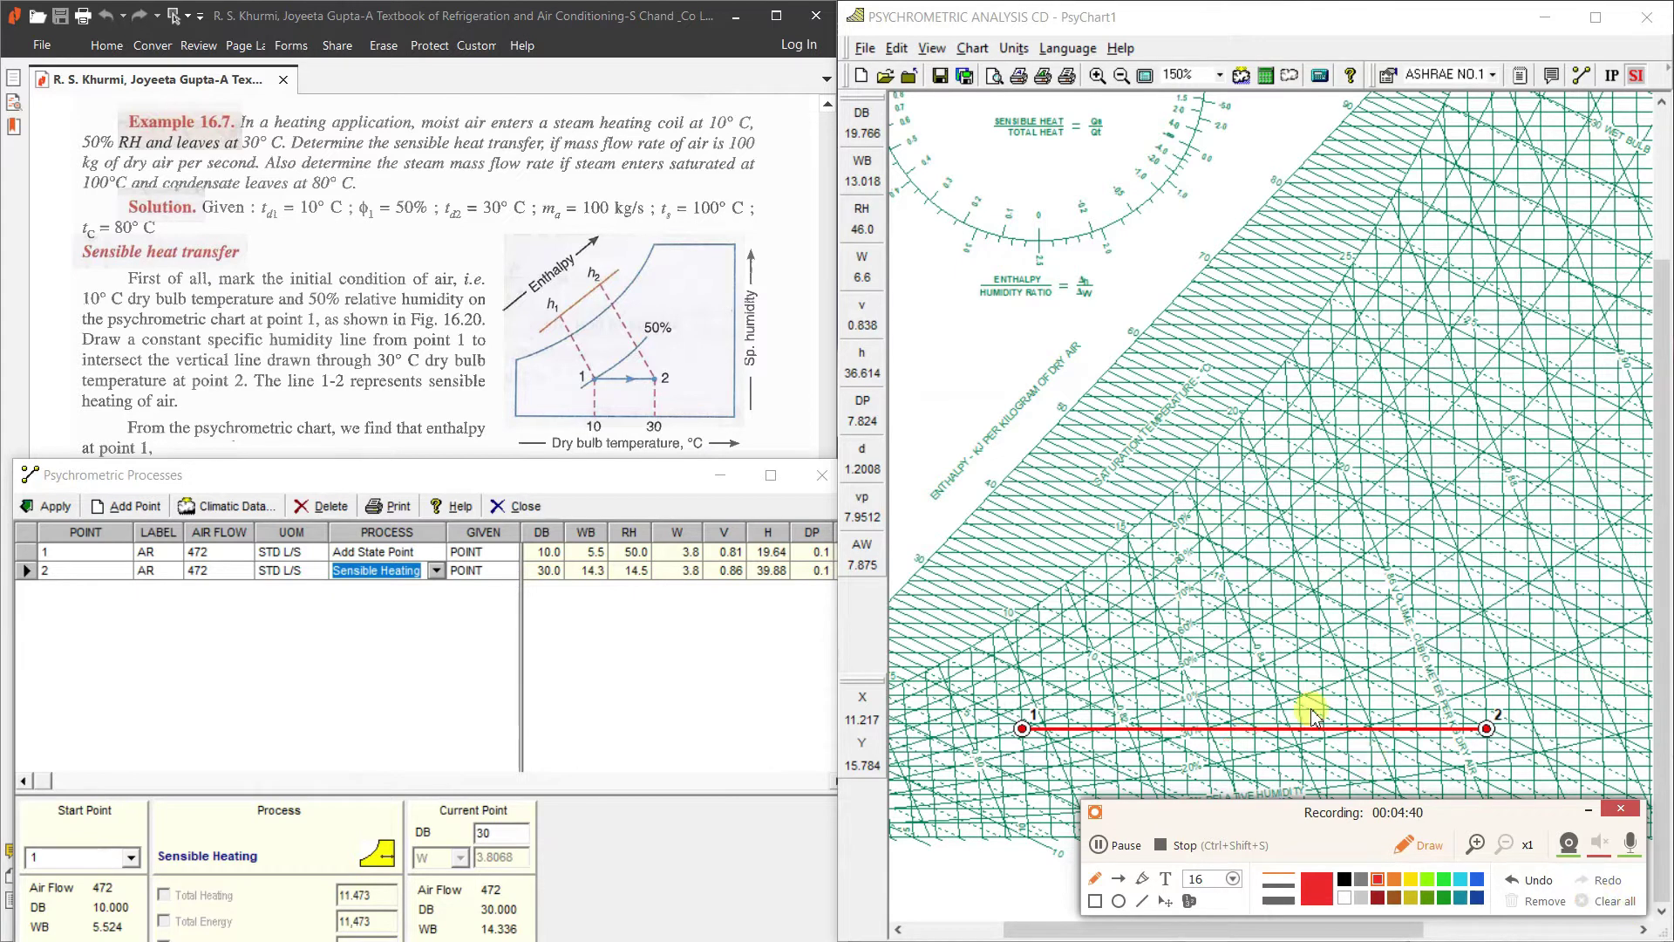
{"action": "left_click", "coordinate": [1120, 77]}
{"action": "left_click", "coordinate": [1119, 77]}
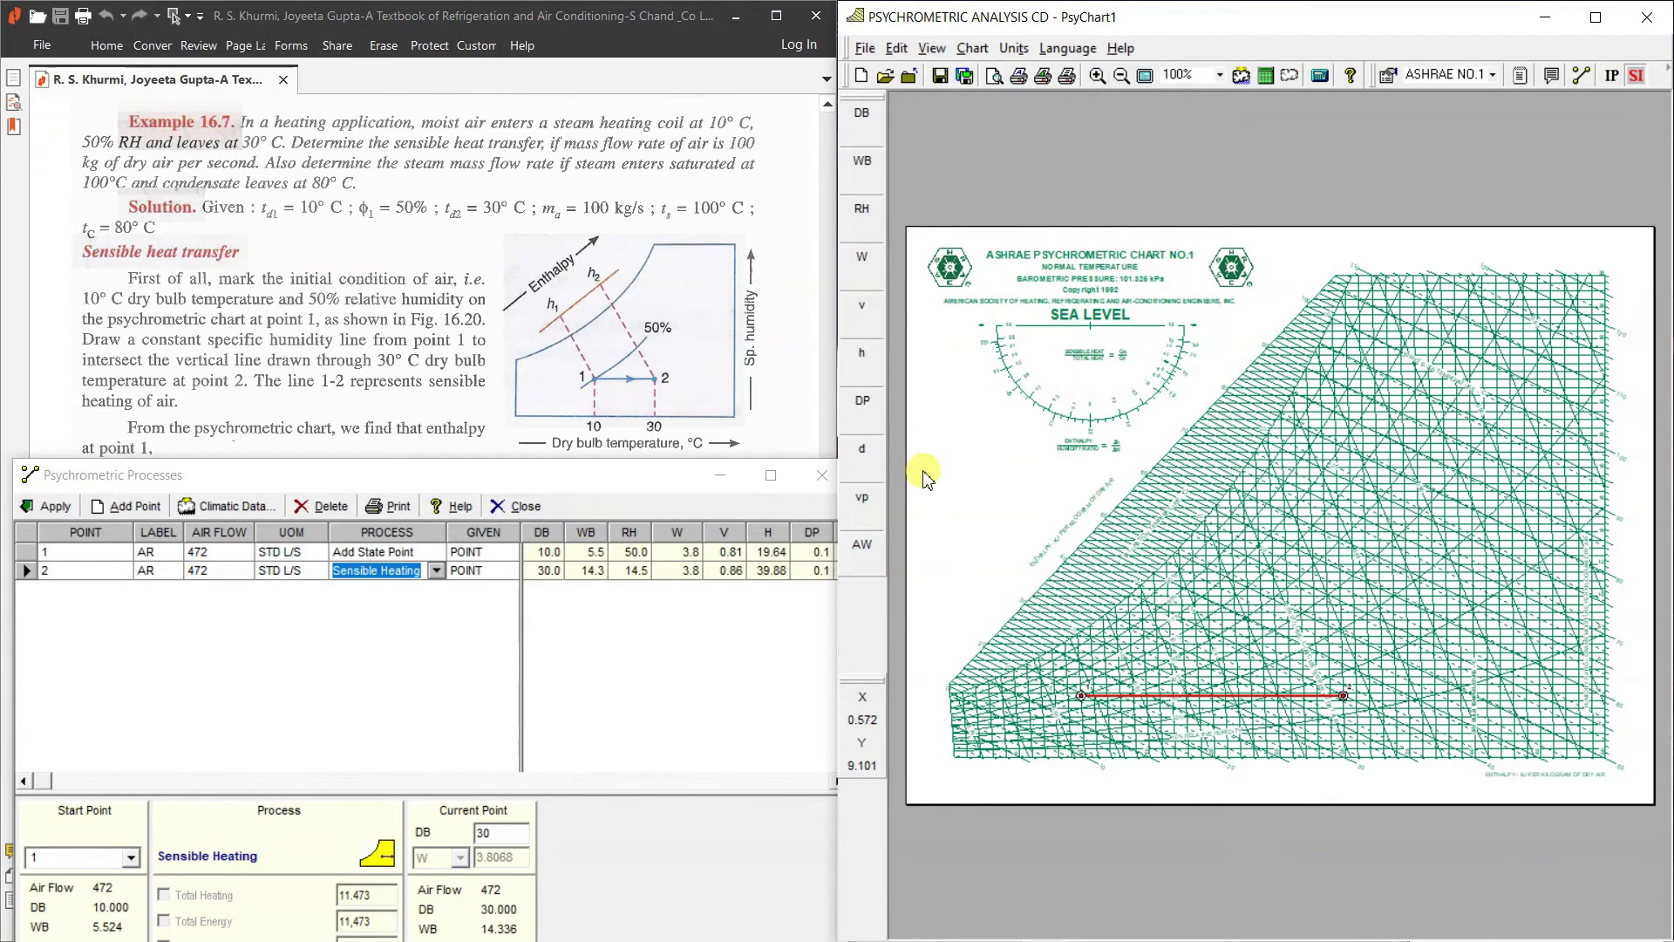
Step: Set the air flow of point 1 to 6000 with KG/MIN as its unit, and apply the change
{"action": "left_click_drag", "start_coordinate": [667, 475], "coordinate": [646, 586]}
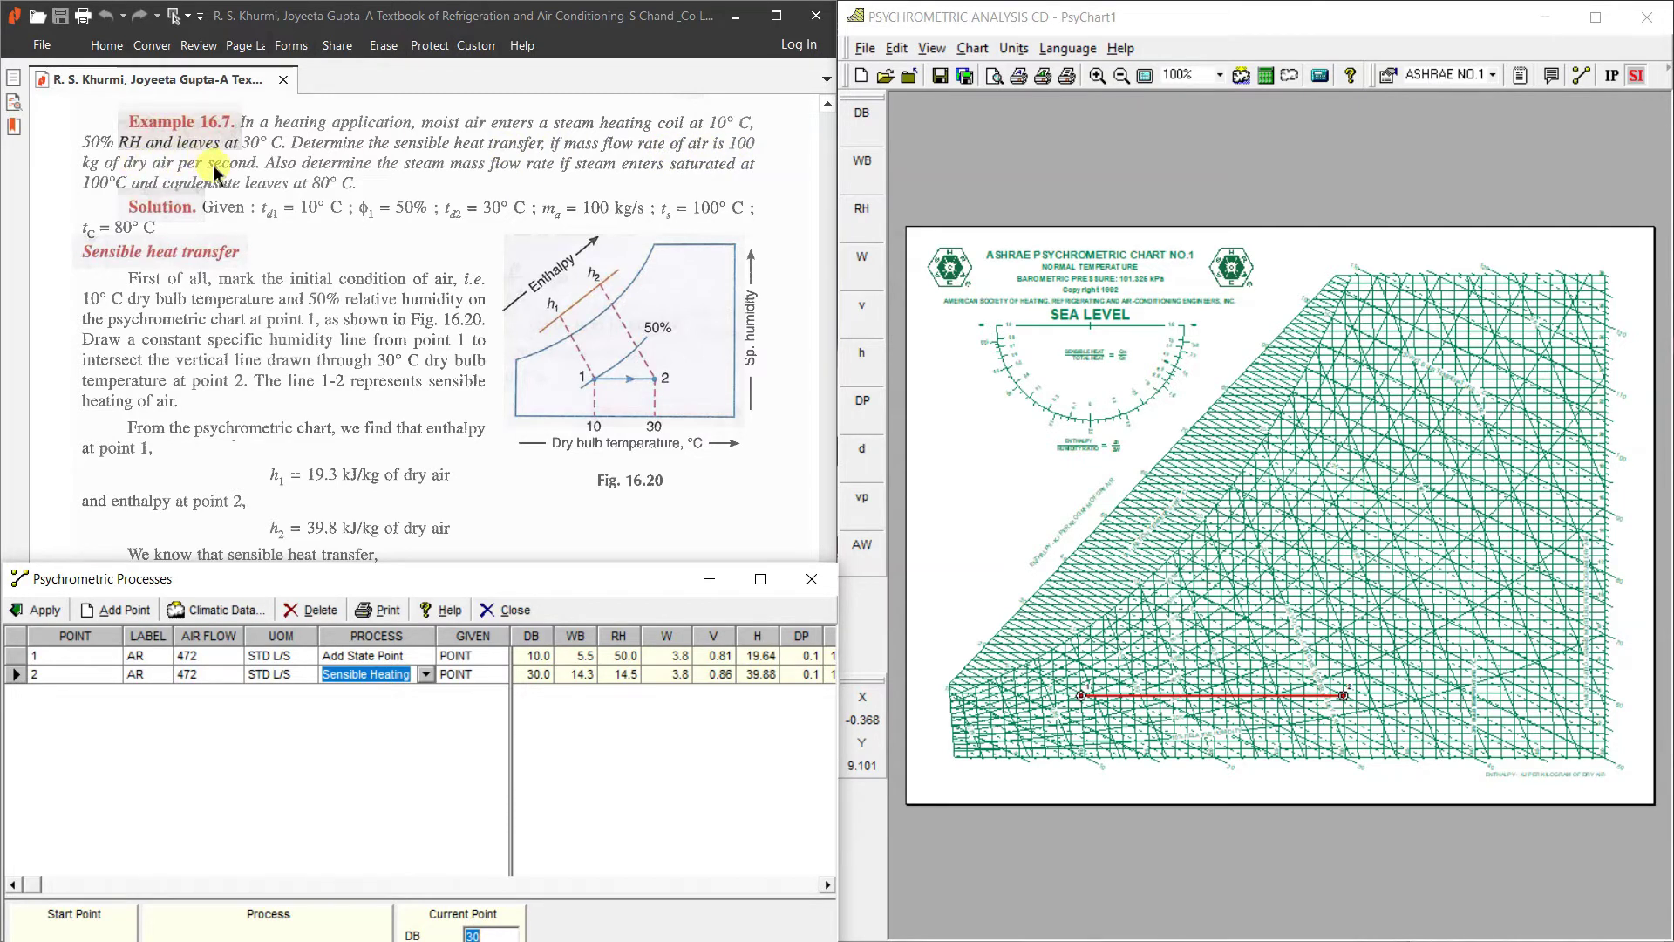
{"action": "left_click", "coordinate": [284, 656]}
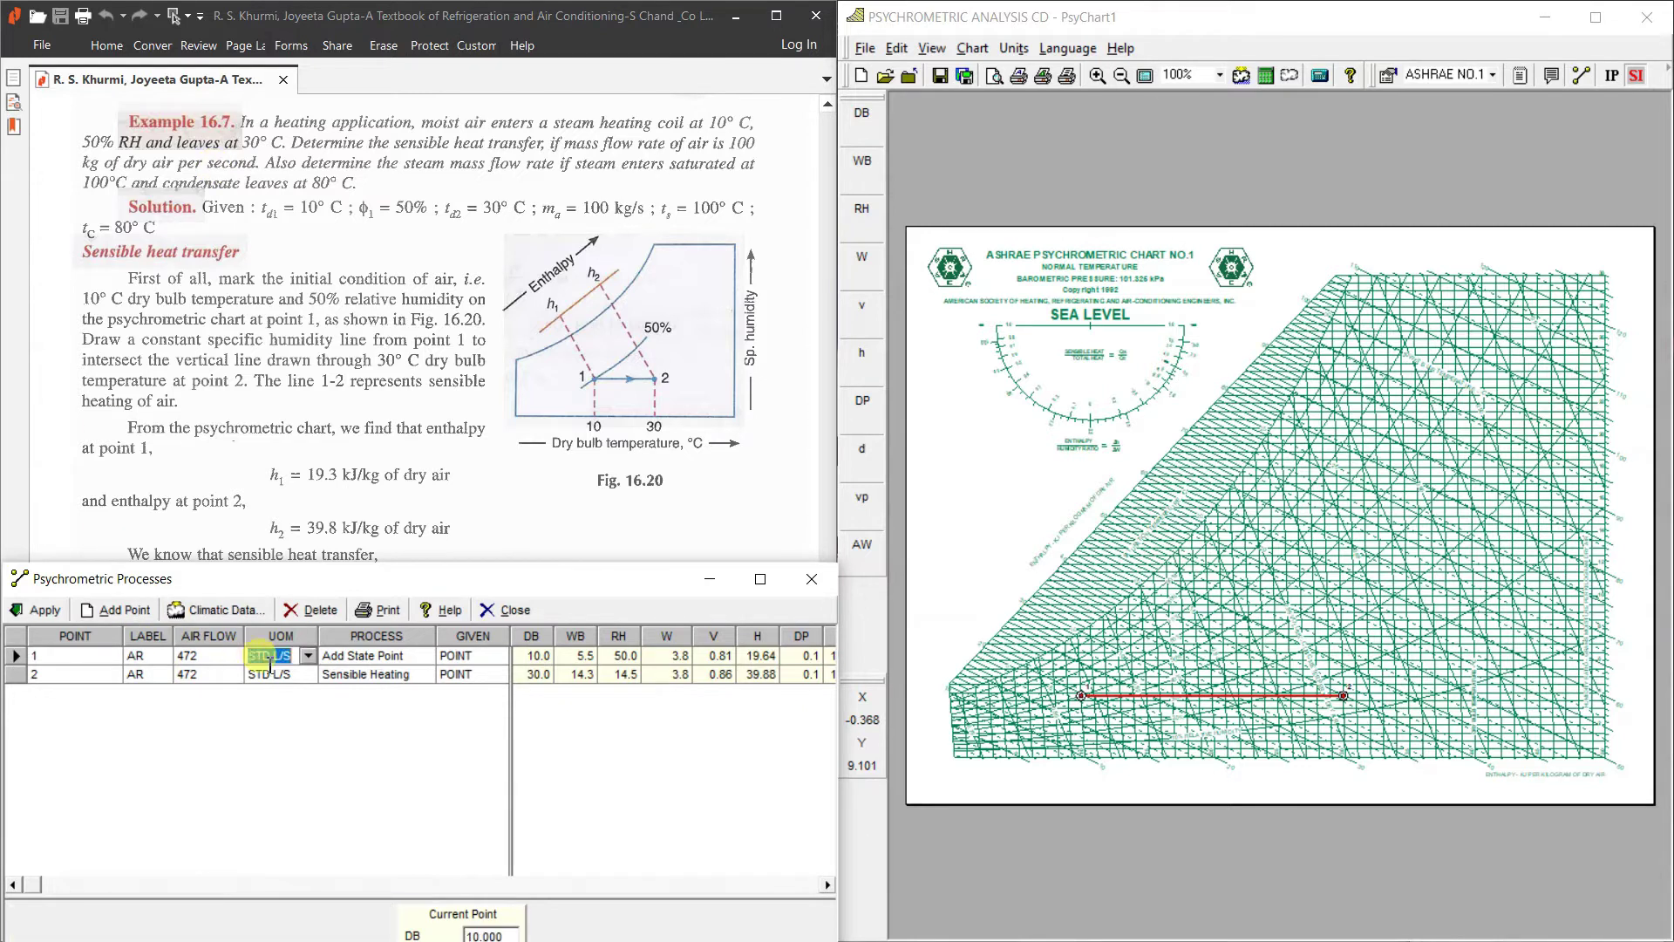
{"action": "left_click", "coordinate": [308, 658]}
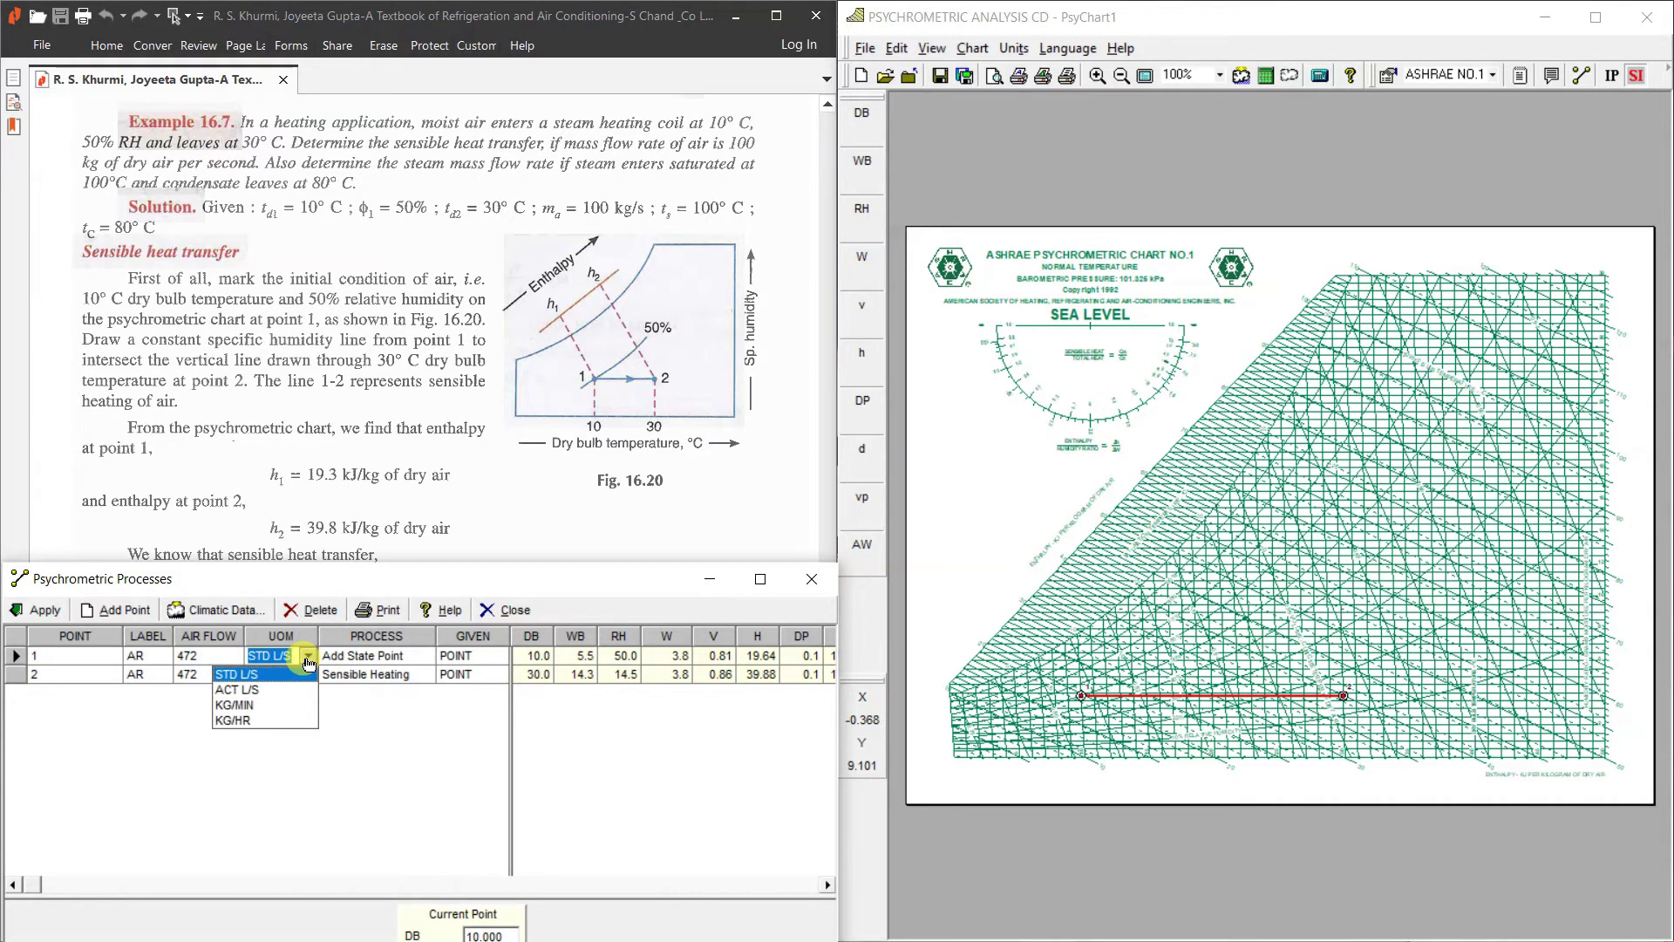
{"action": "left_click", "coordinate": [265, 706]}
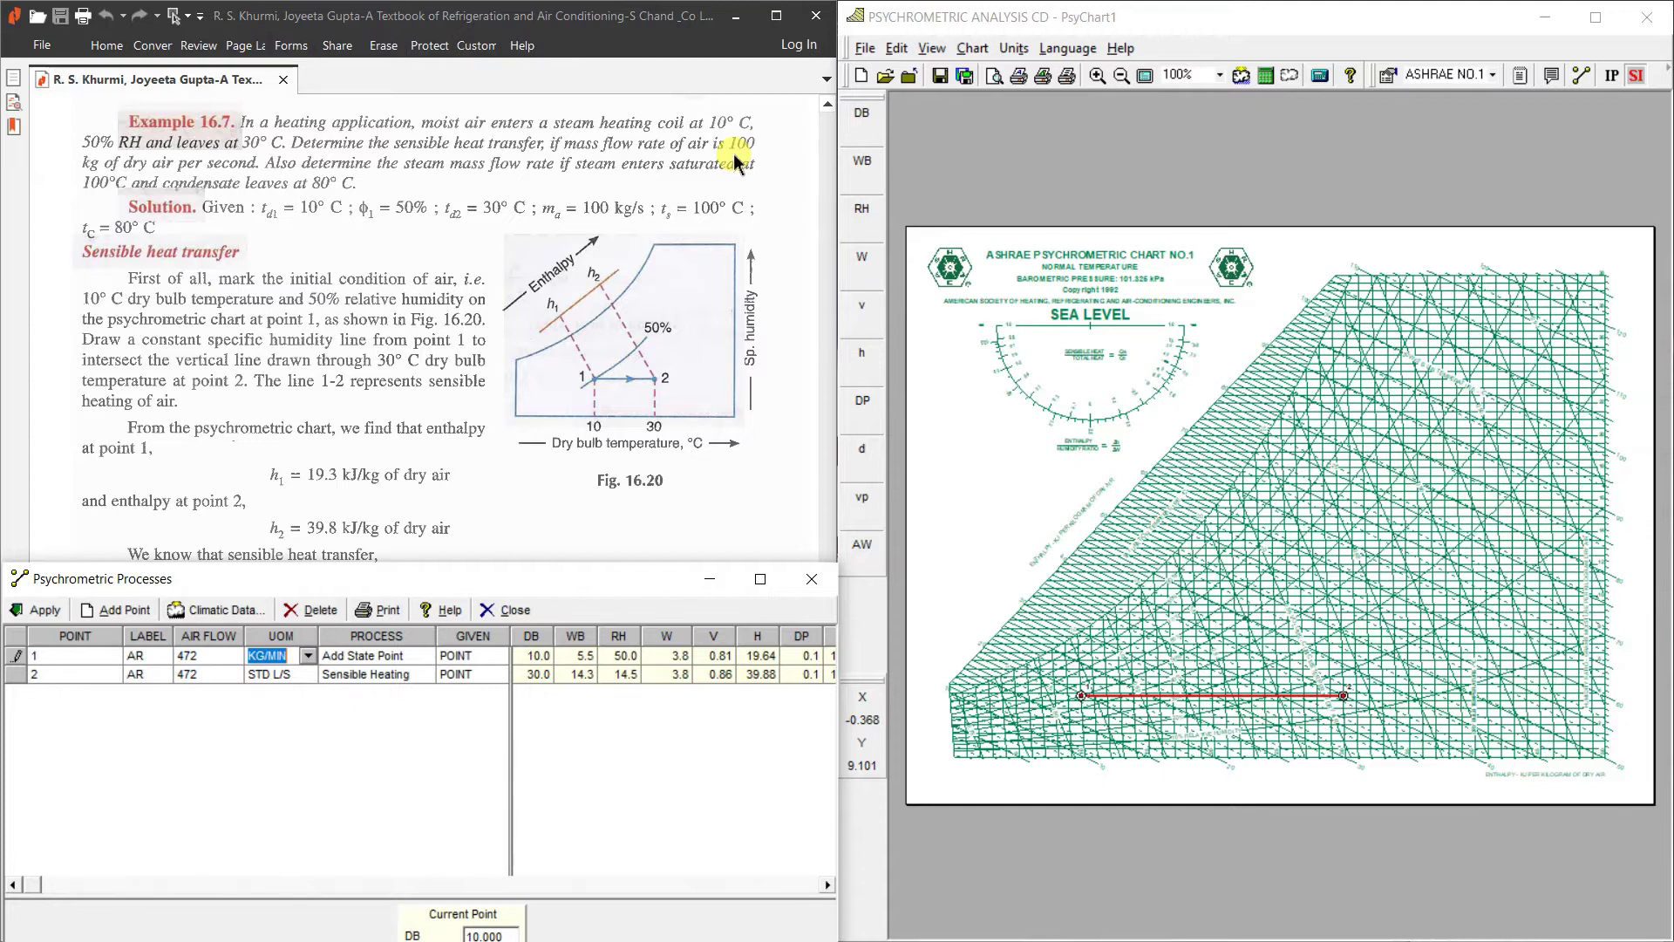
{"action": "left_click", "coordinate": [206, 660]}
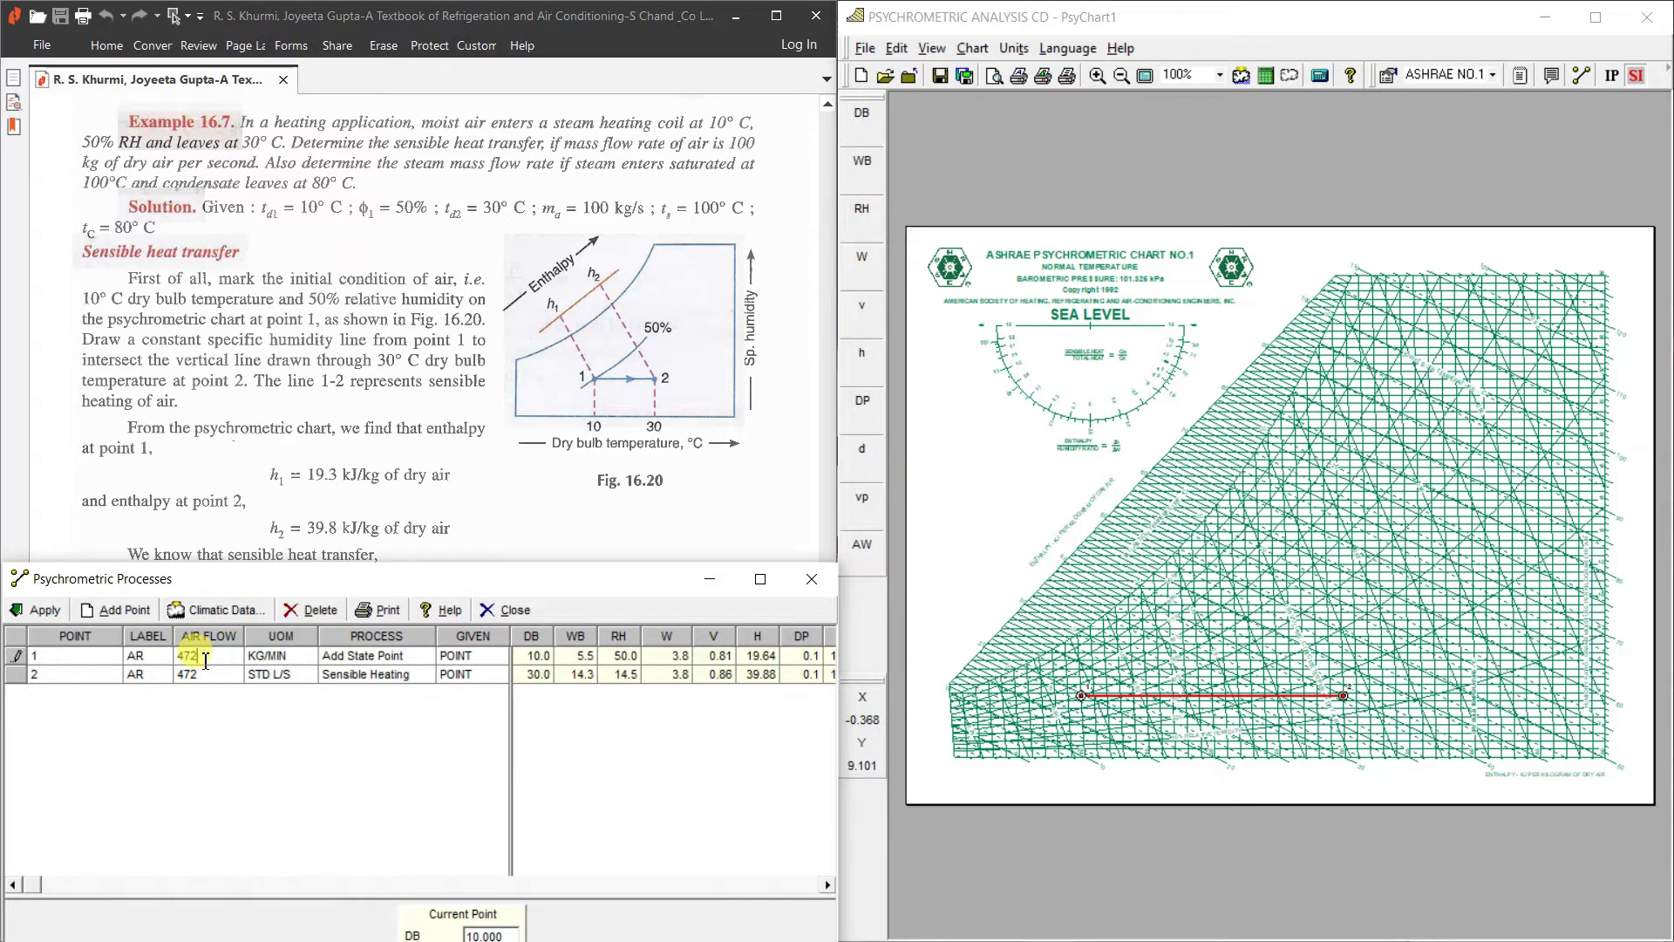
{"action": "left_click_drag", "start_coordinate": [210, 659], "coordinate": [172, 655]}
{"action": "type", "text": "60"}
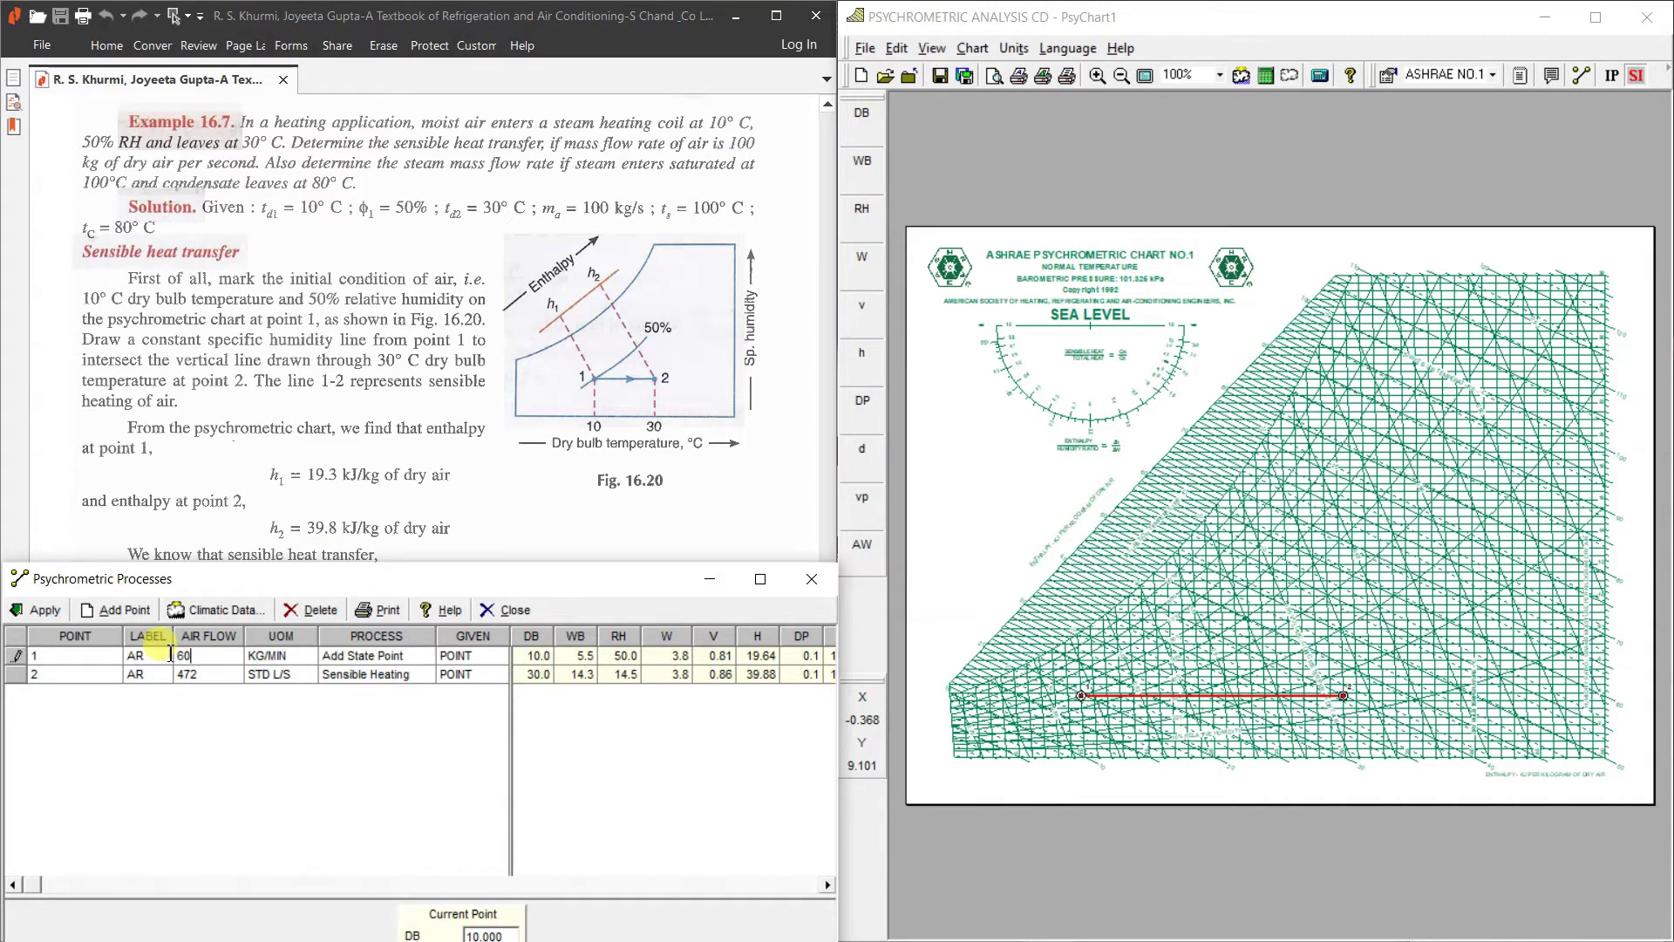
{"action": "type", "text": "00"}
{"action": "left_click", "coordinate": [290, 657]}
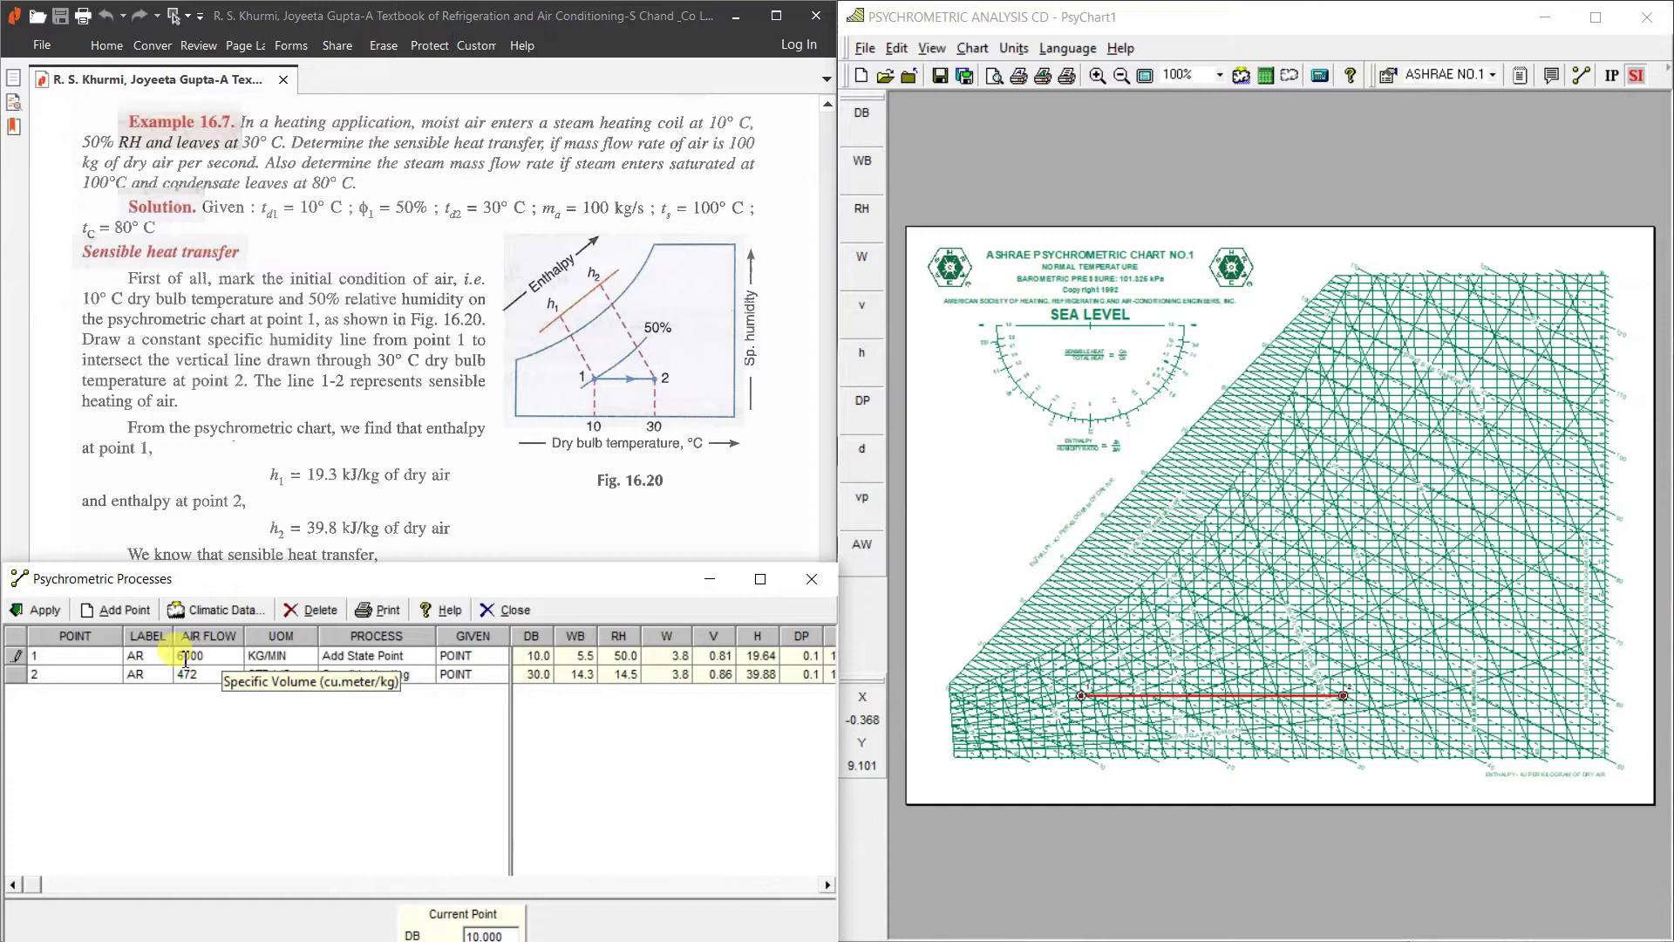
{"action": "left_click", "coordinate": [48, 613]}
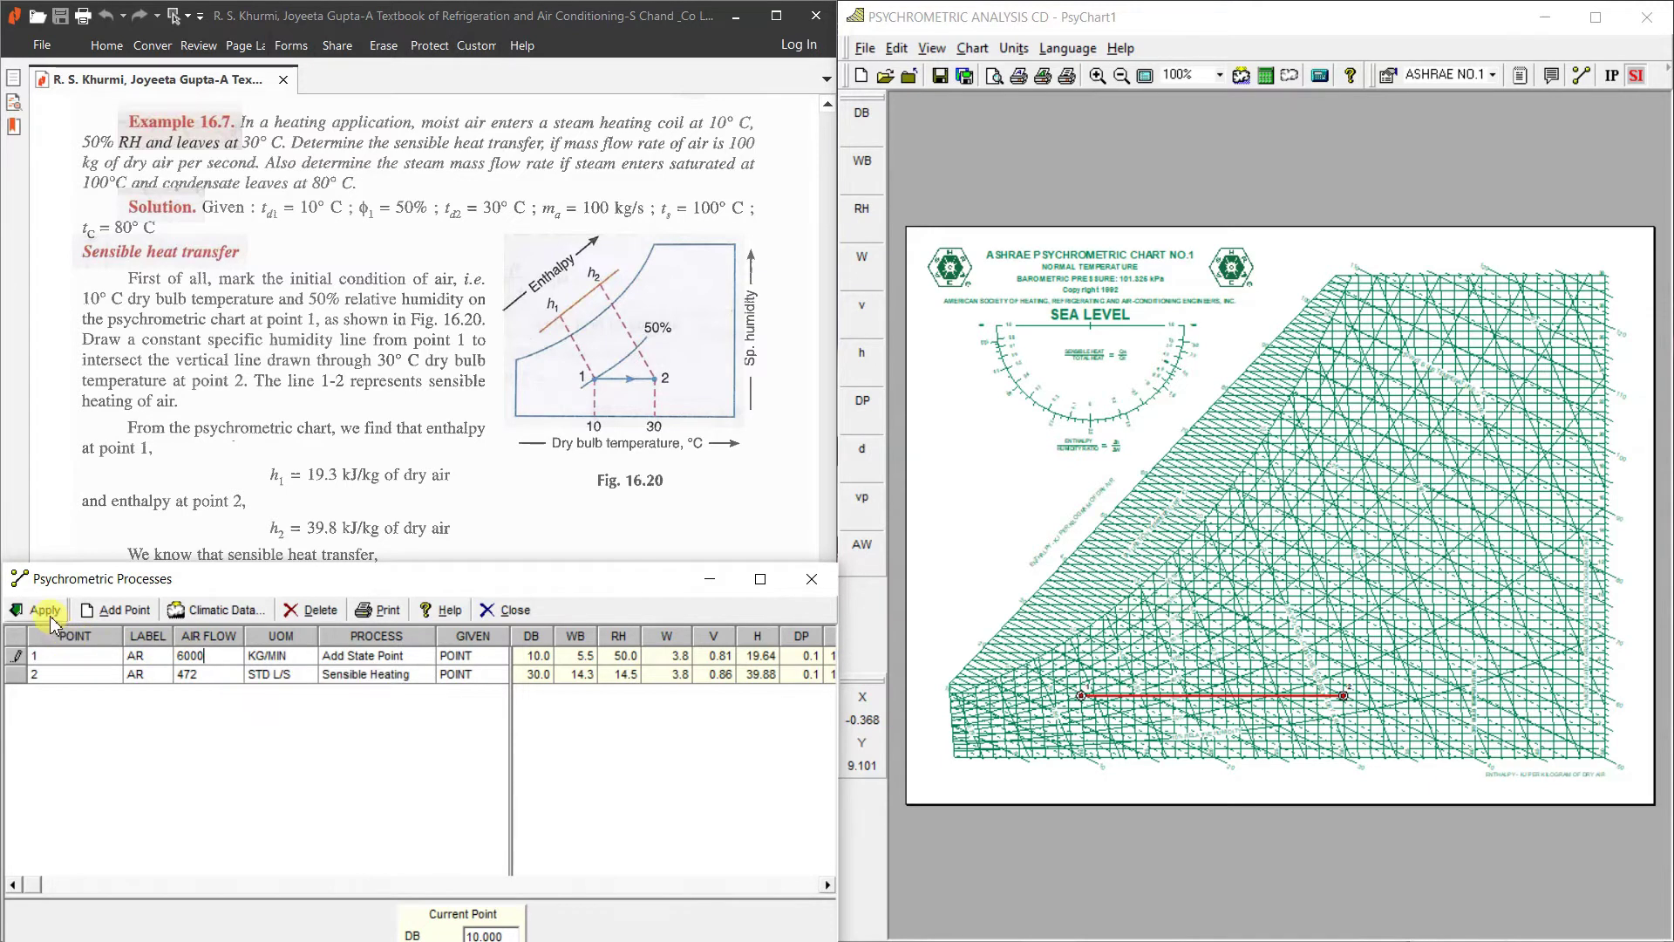
Step: Change the air flow of point 2 to 6000 with KG/MIN as its unit, and apply the change
{"action": "left_click", "coordinate": [274, 674]}
{"action": "left_click", "coordinate": [274, 674]}
{"action": "left_click", "coordinate": [244, 713]}
{"action": "left_click", "coordinate": [206, 674]}
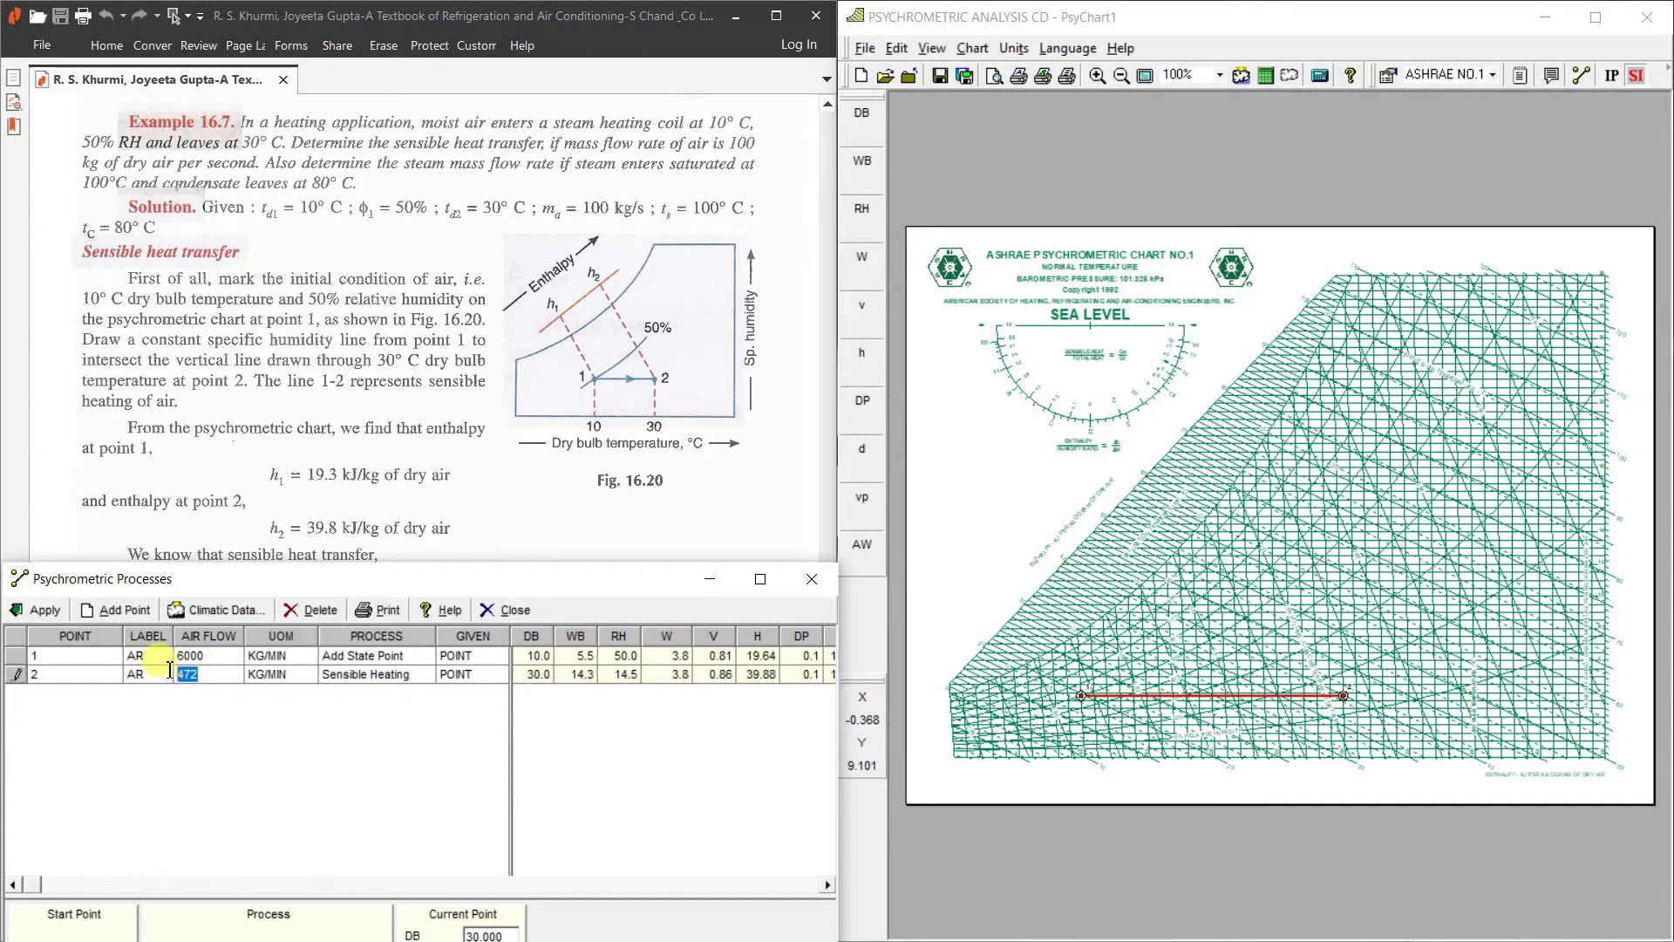
{"action": "type", "text": "6000"}
{"action": "left_click", "coordinate": [39, 611]}
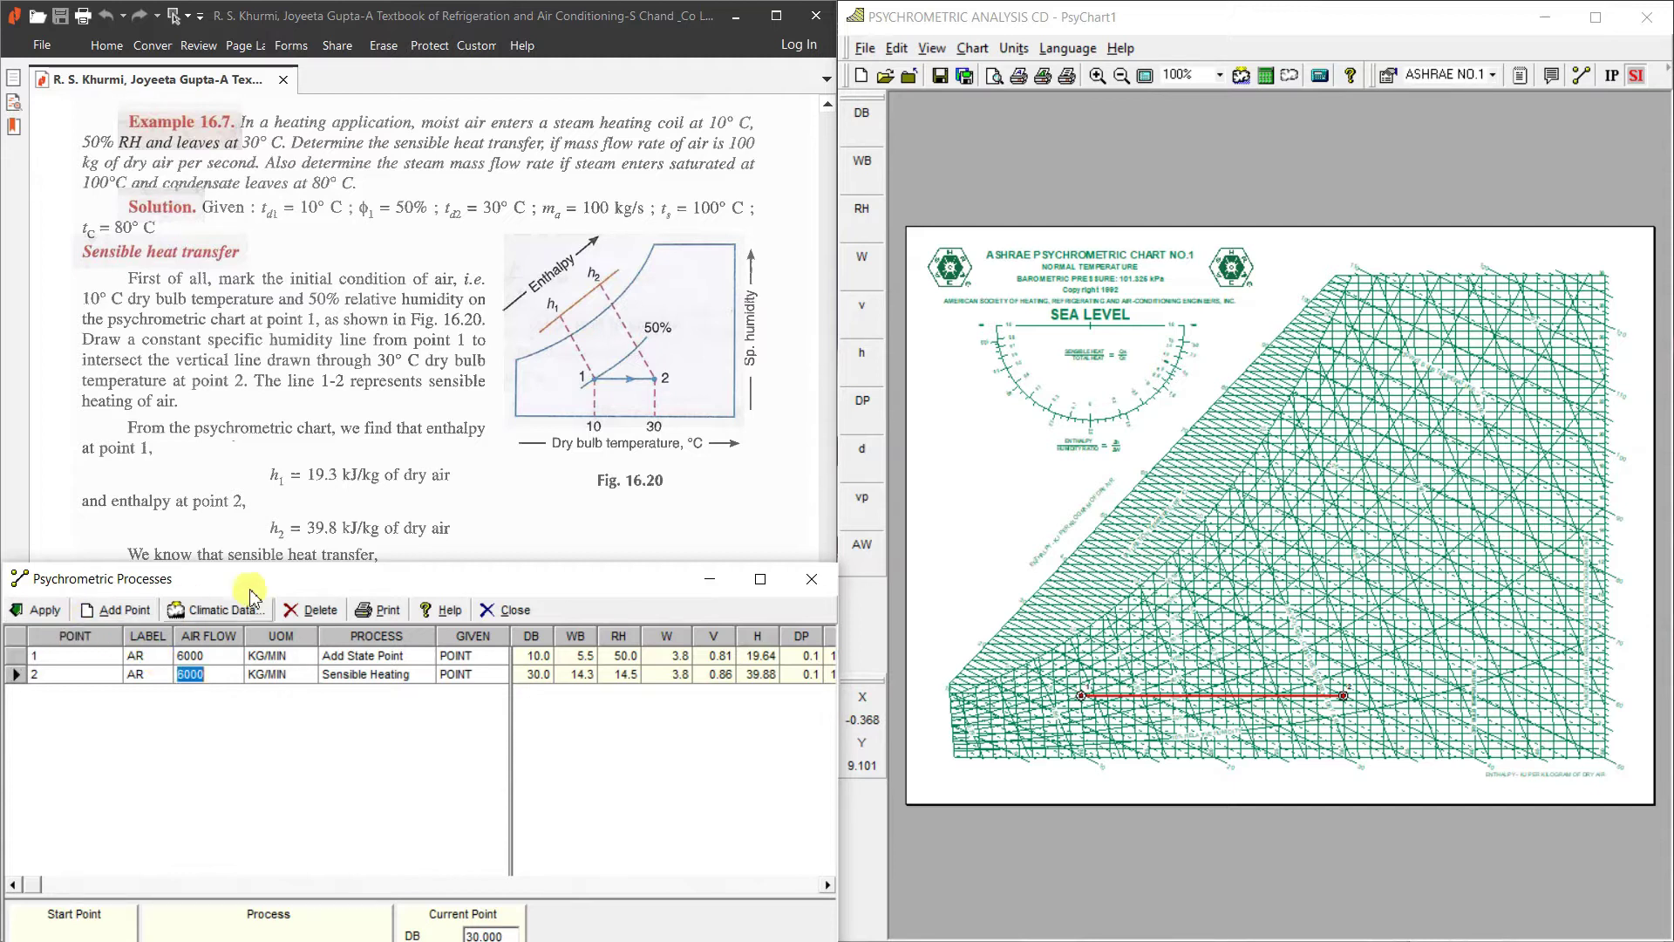
Step: Move the Psychrometric Processes window over the chart to compare the sensible heating results with the textbook solution
{"action": "left_click_drag", "start_coordinate": [273, 583], "coordinate": [292, 400]}
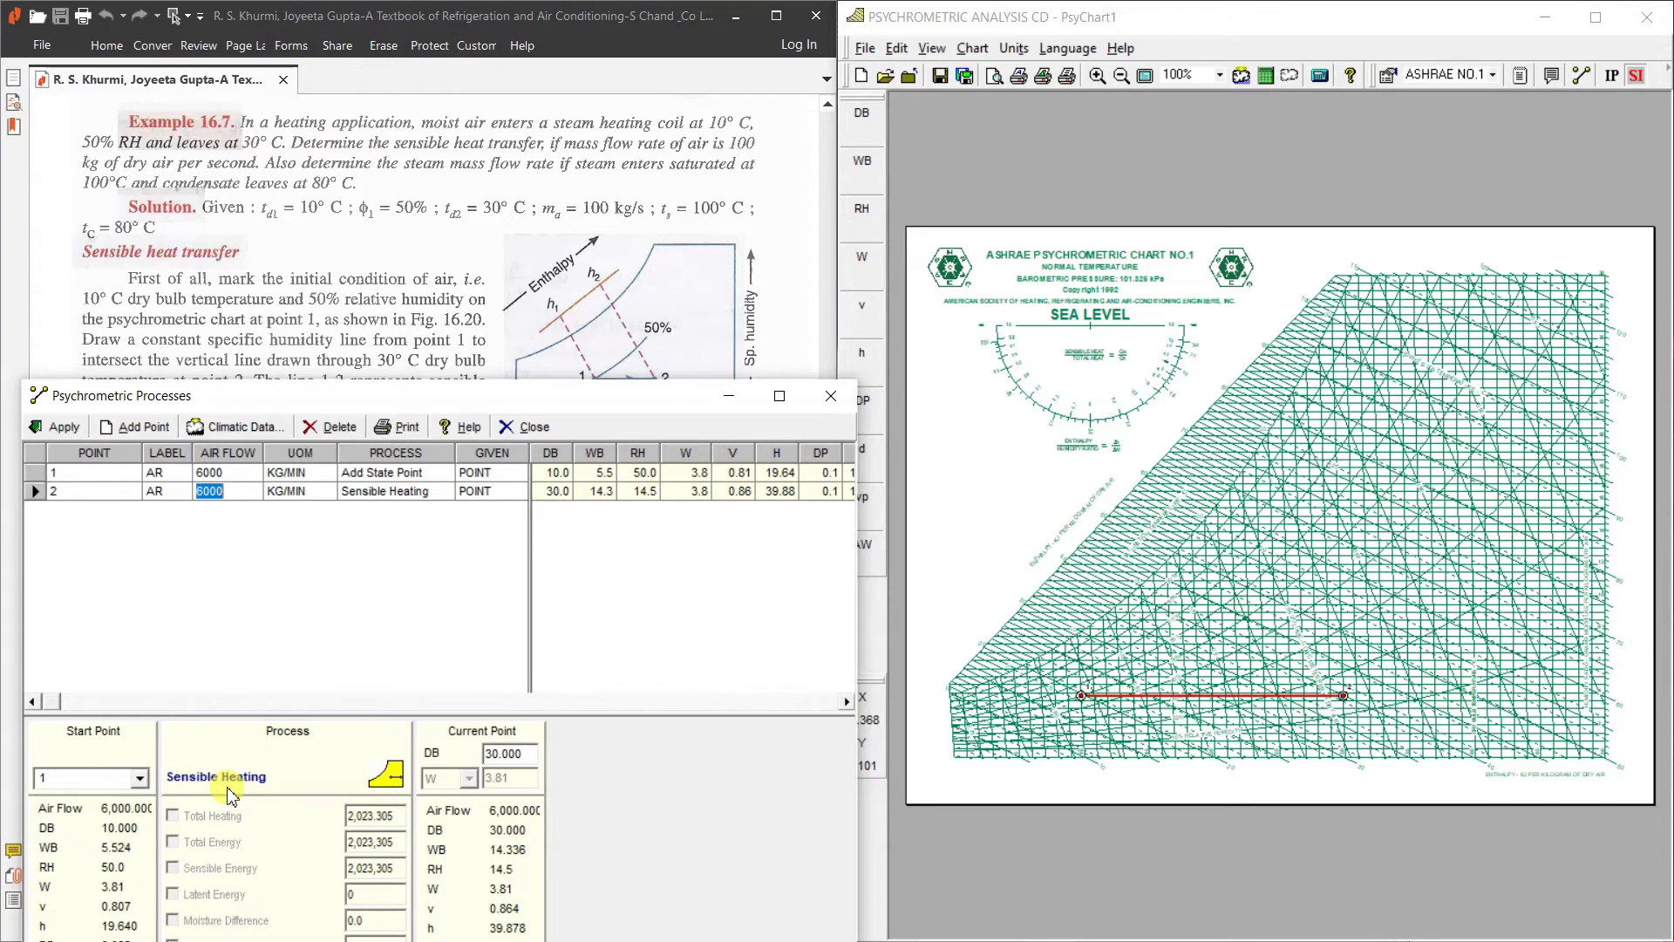
{"action": "left_click_drag", "start_coordinate": [443, 397], "coordinate": [1224, 162]}
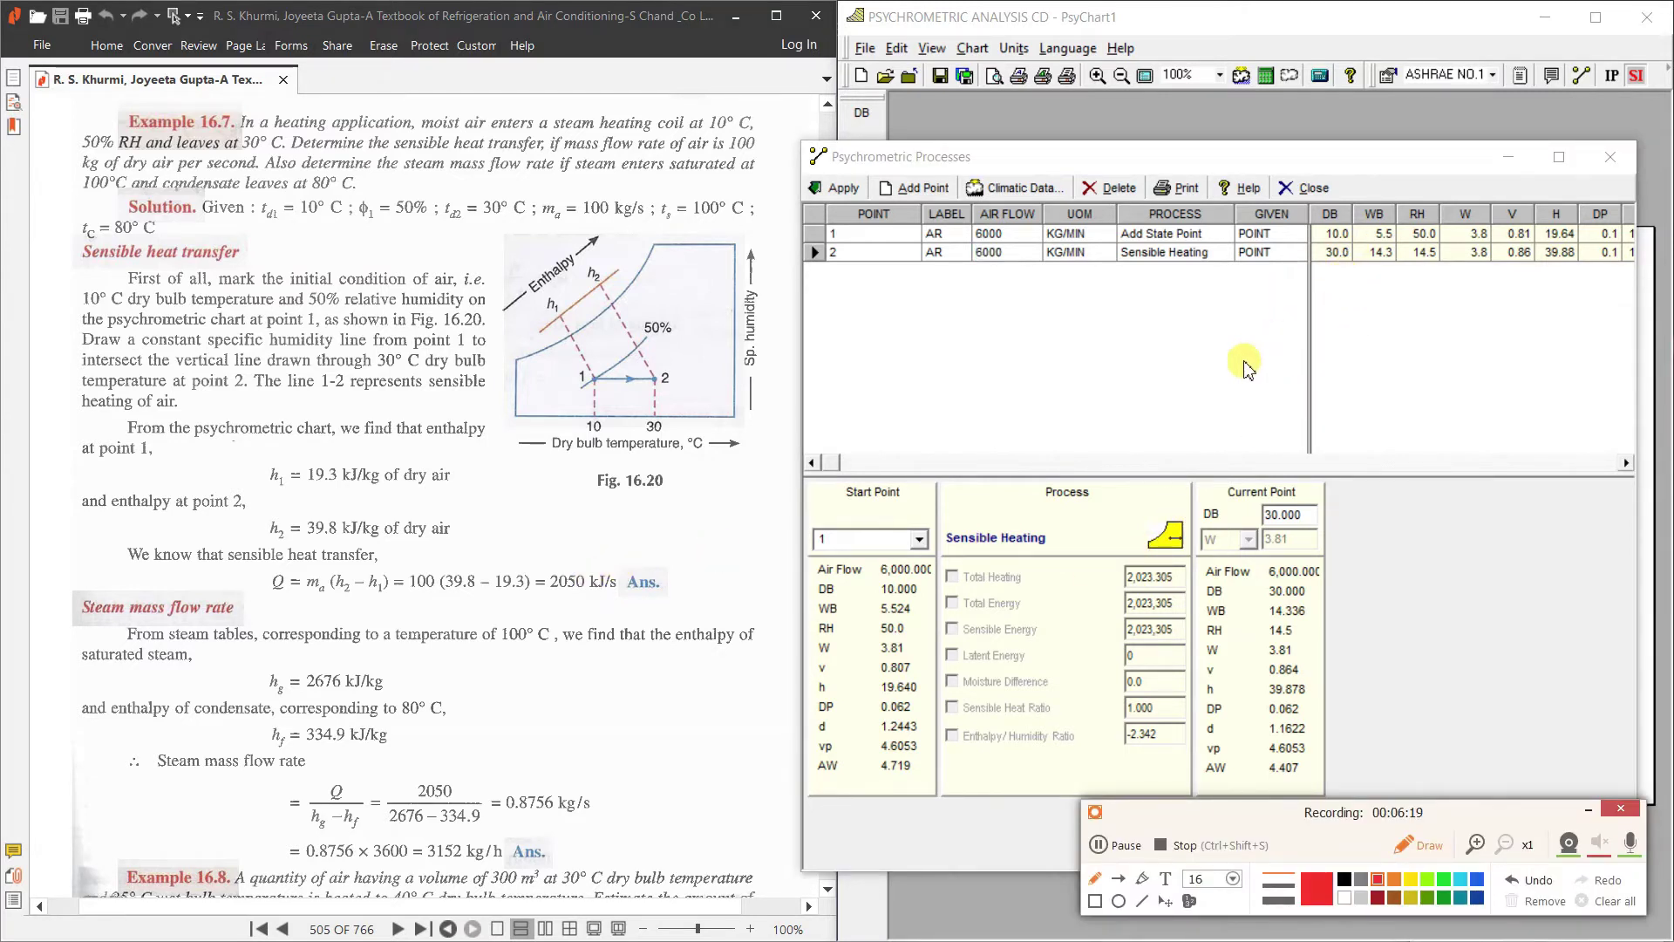
{"action": "mouse_move", "coordinate": [1005, 226]}
{"action": "left_mouse_down"}
{"action": "mouse_move", "coordinate": [975, 223]}
{"action": "mouse_move", "coordinate": [1009, 230]}
{"action": "mouse_move", "coordinate": [972, 274]}
{"action": "mouse_move", "coordinate": [1012, 245]}
{"action": "left_mouse_up"}
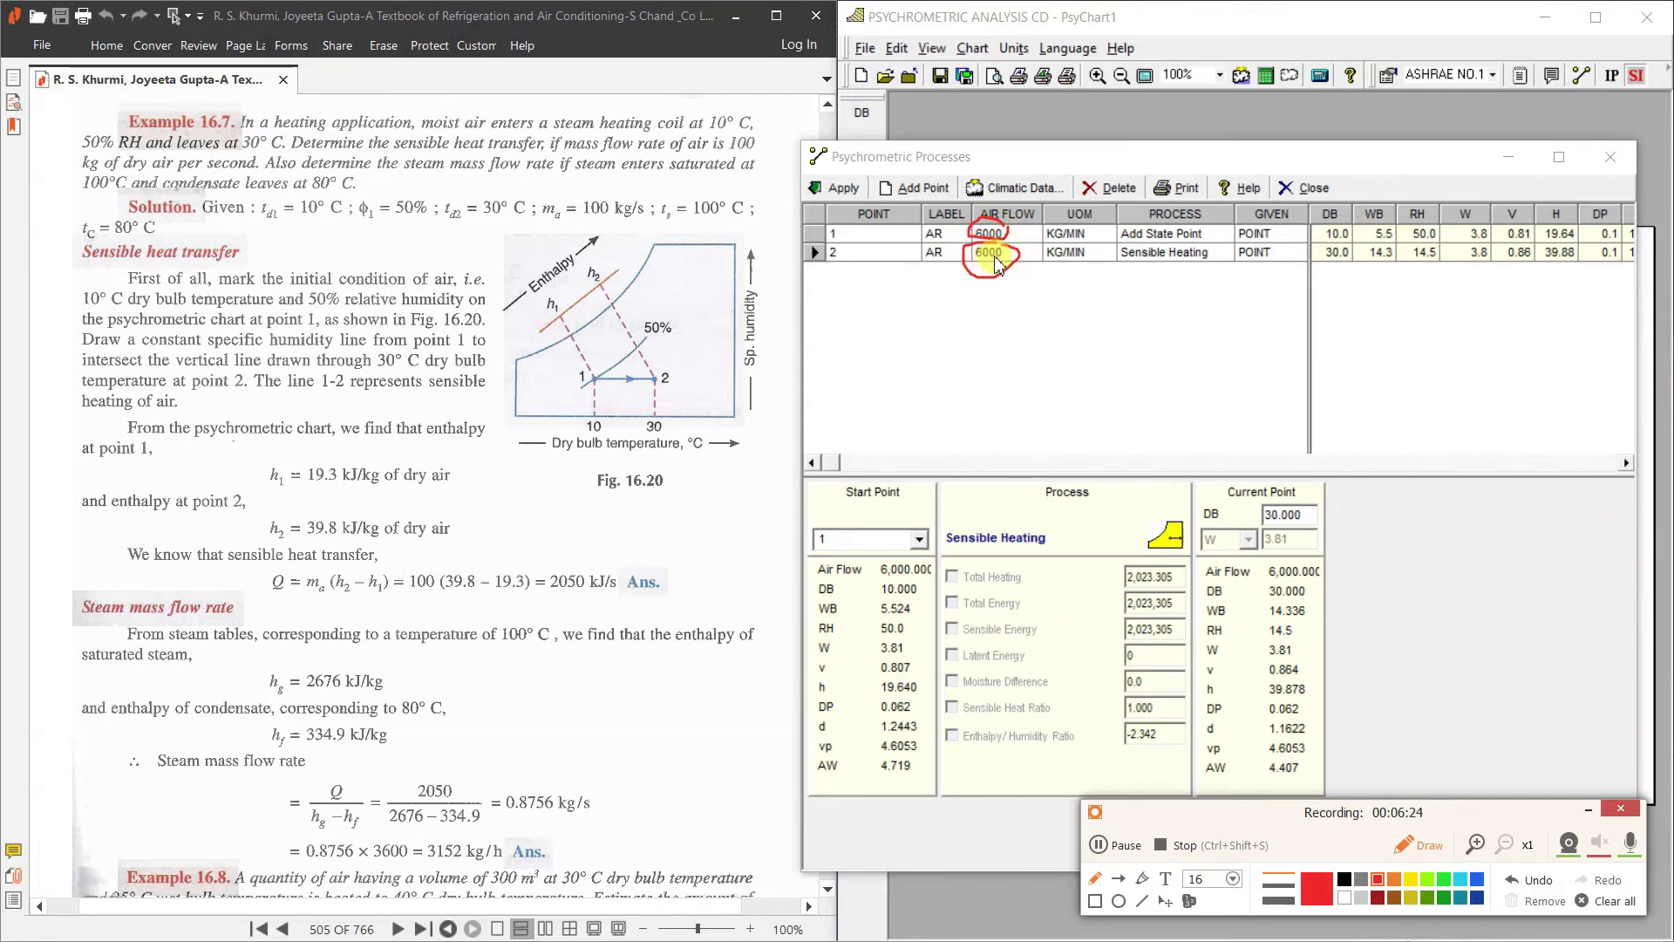
Step: Mark the total heating result and the matching mass flow, enthalpy and answer terms in the textbook solution of Example 16.7 for comparison
{"action": "mouse_move", "coordinate": [1150, 564]}
{"action": "left_mouse_down"}
{"action": "mouse_move", "coordinate": [1131, 596]}
{"action": "mouse_move", "coordinate": [1187, 577]}
{"action": "mouse_move", "coordinate": [1103, 577]}
{"action": "mouse_move", "coordinate": [1123, 525]}
{"action": "left_mouse_up"}
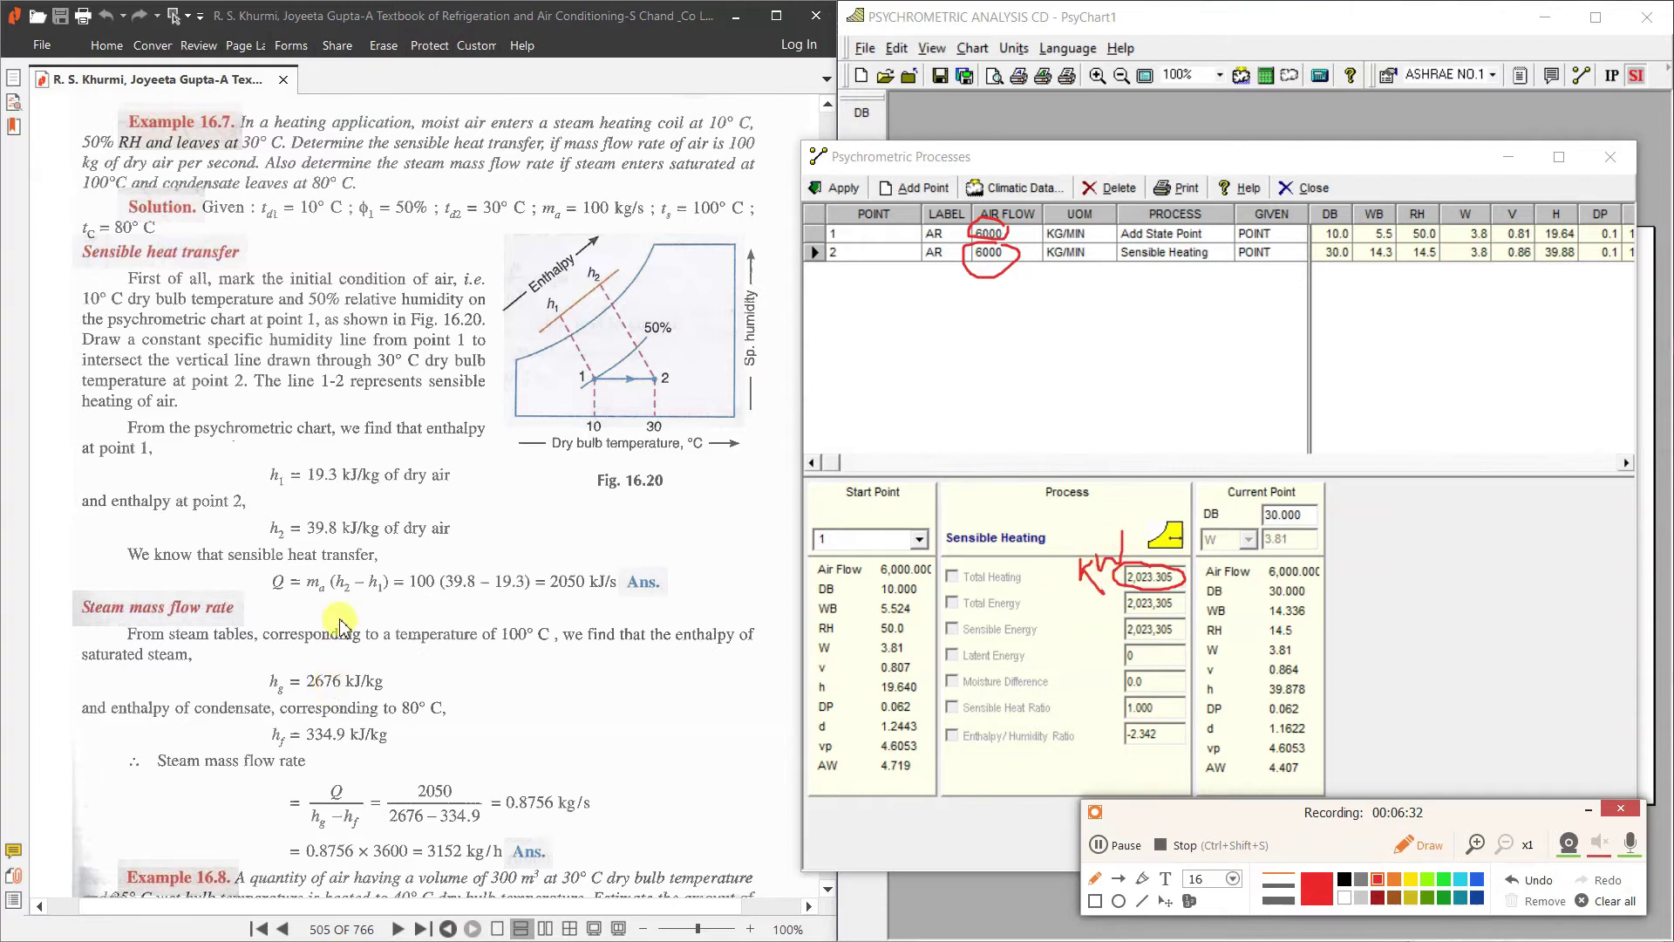
{"action": "mouse_move", "coordinate": [417, 573]}
{"action": "left_mouse_down"}
{"action": "mouse_move", "coordinate": [400, 597]}
{"action": "mouse_move", "coordinate": [443, 585]}
{"action": "mouse_move", "coordinate": [416, 556]}
{"action": "left_mouse_up"}
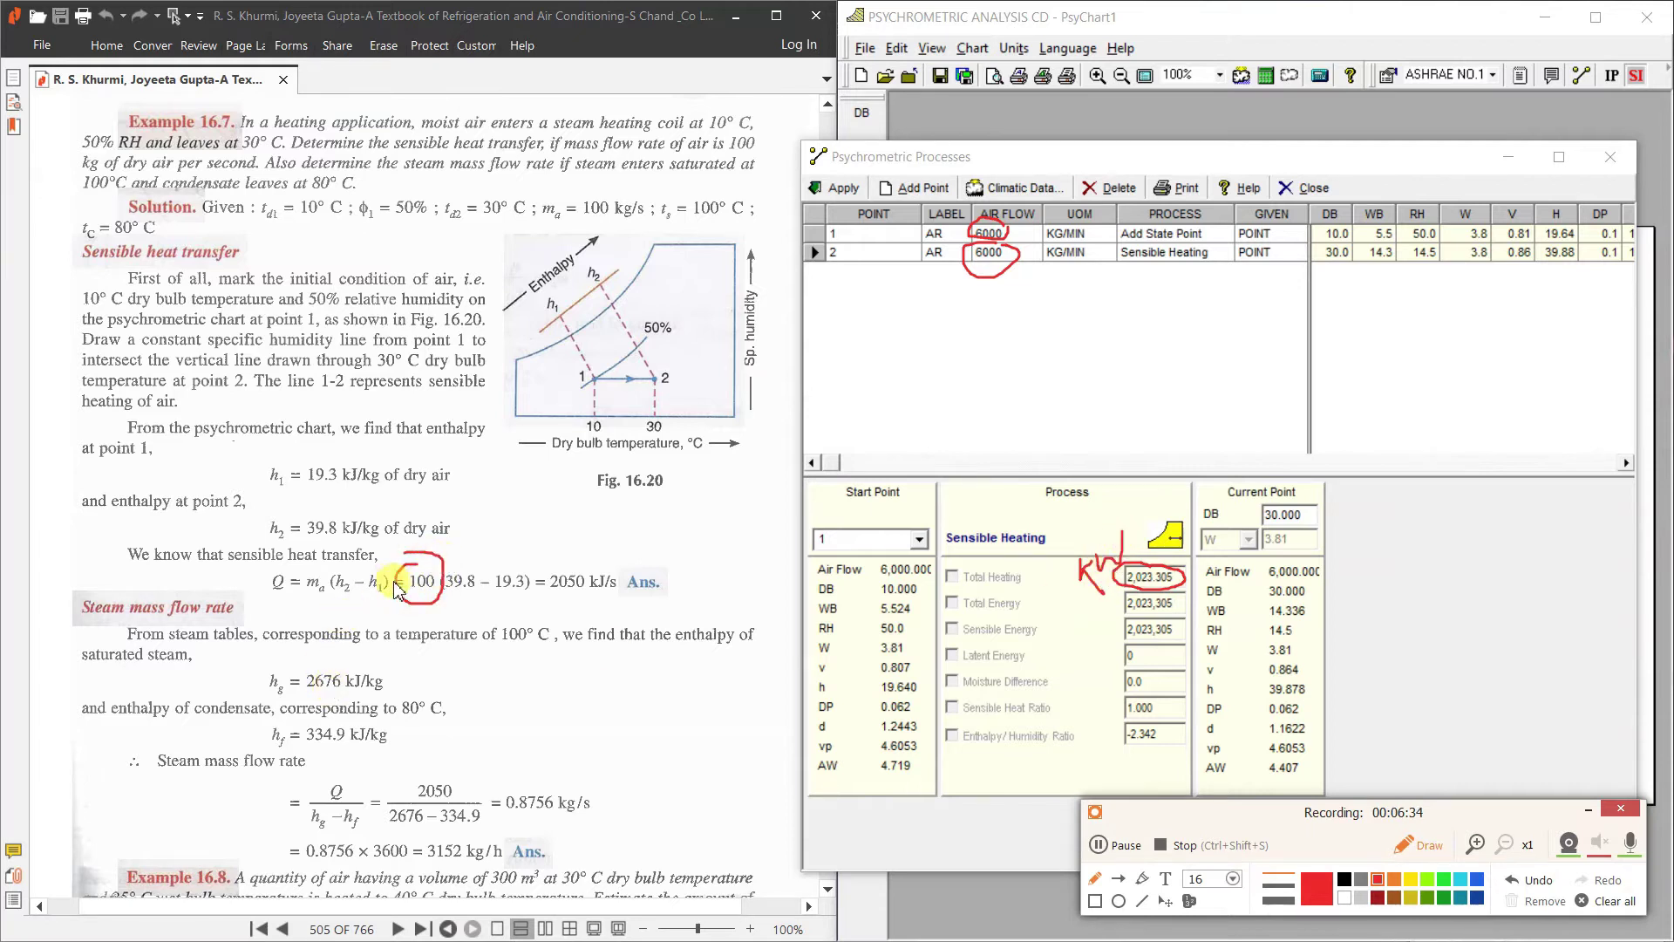
{"action": "left_click_drag", "start_coordinate": [598, 603], "coordinate": [663, 586]}
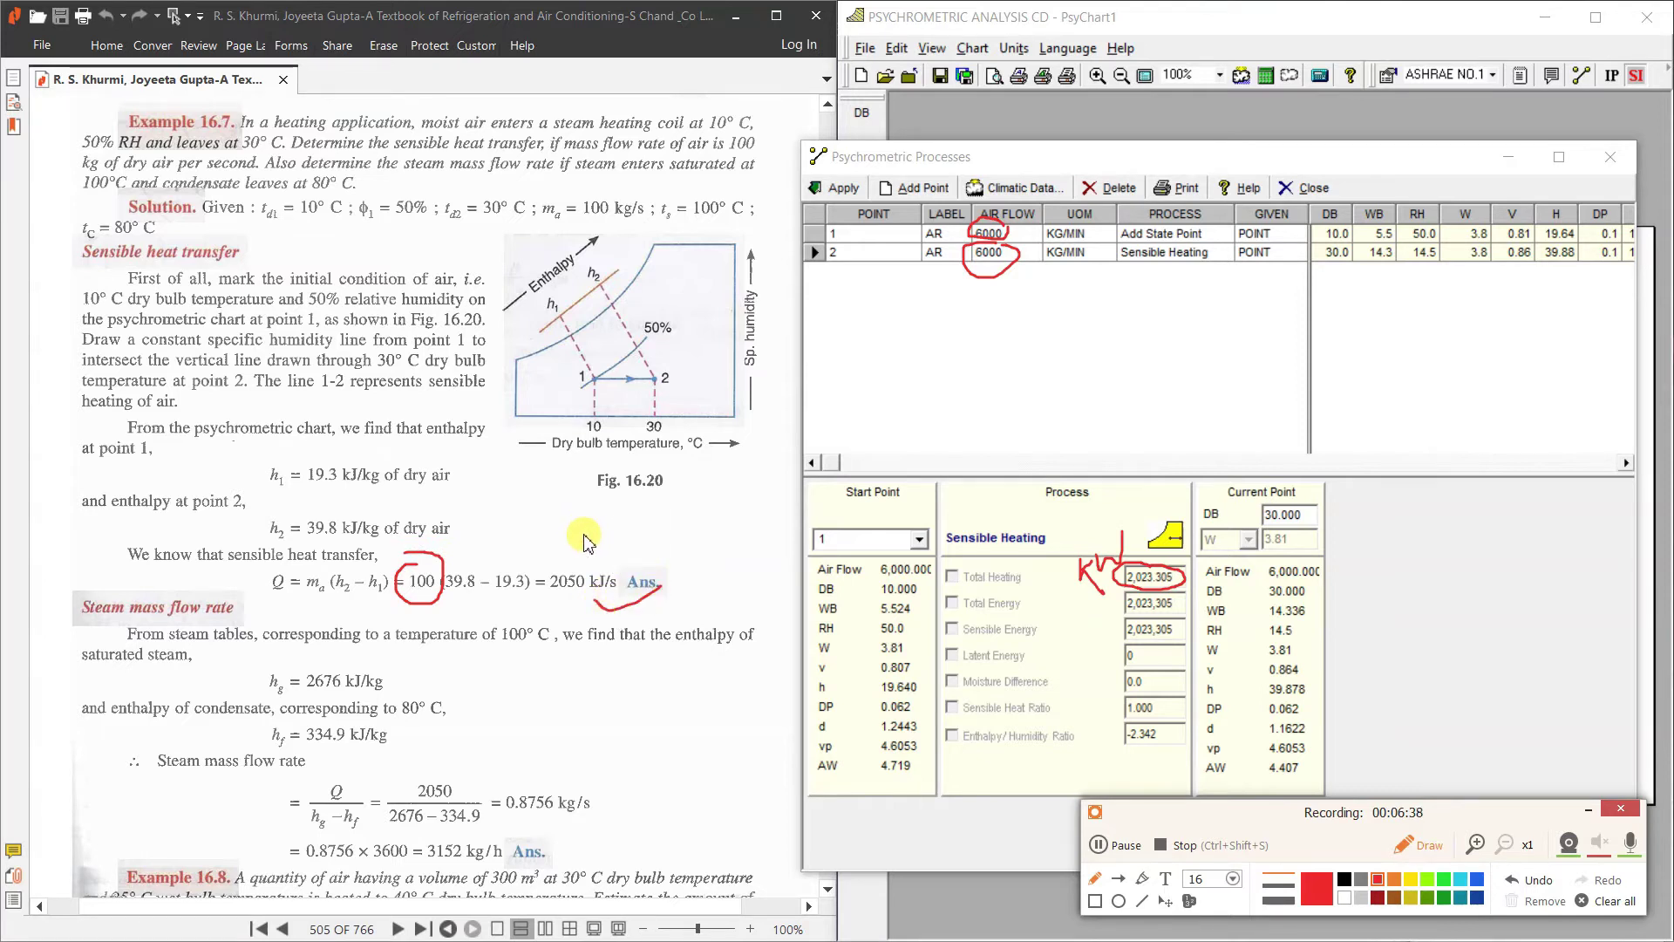
{"action": "mouse_move", "coordinate": [341, 567]}
{"action": "left_mouse_down"}
{"action": "mouse_move", "coordinate": [326, 600]}
{"action": "mouse_move", "coordinate": [353, 601]}
{"action": "mouse_move", "coordinate": [339, 555]}
{"action": "left_mouse_up"}
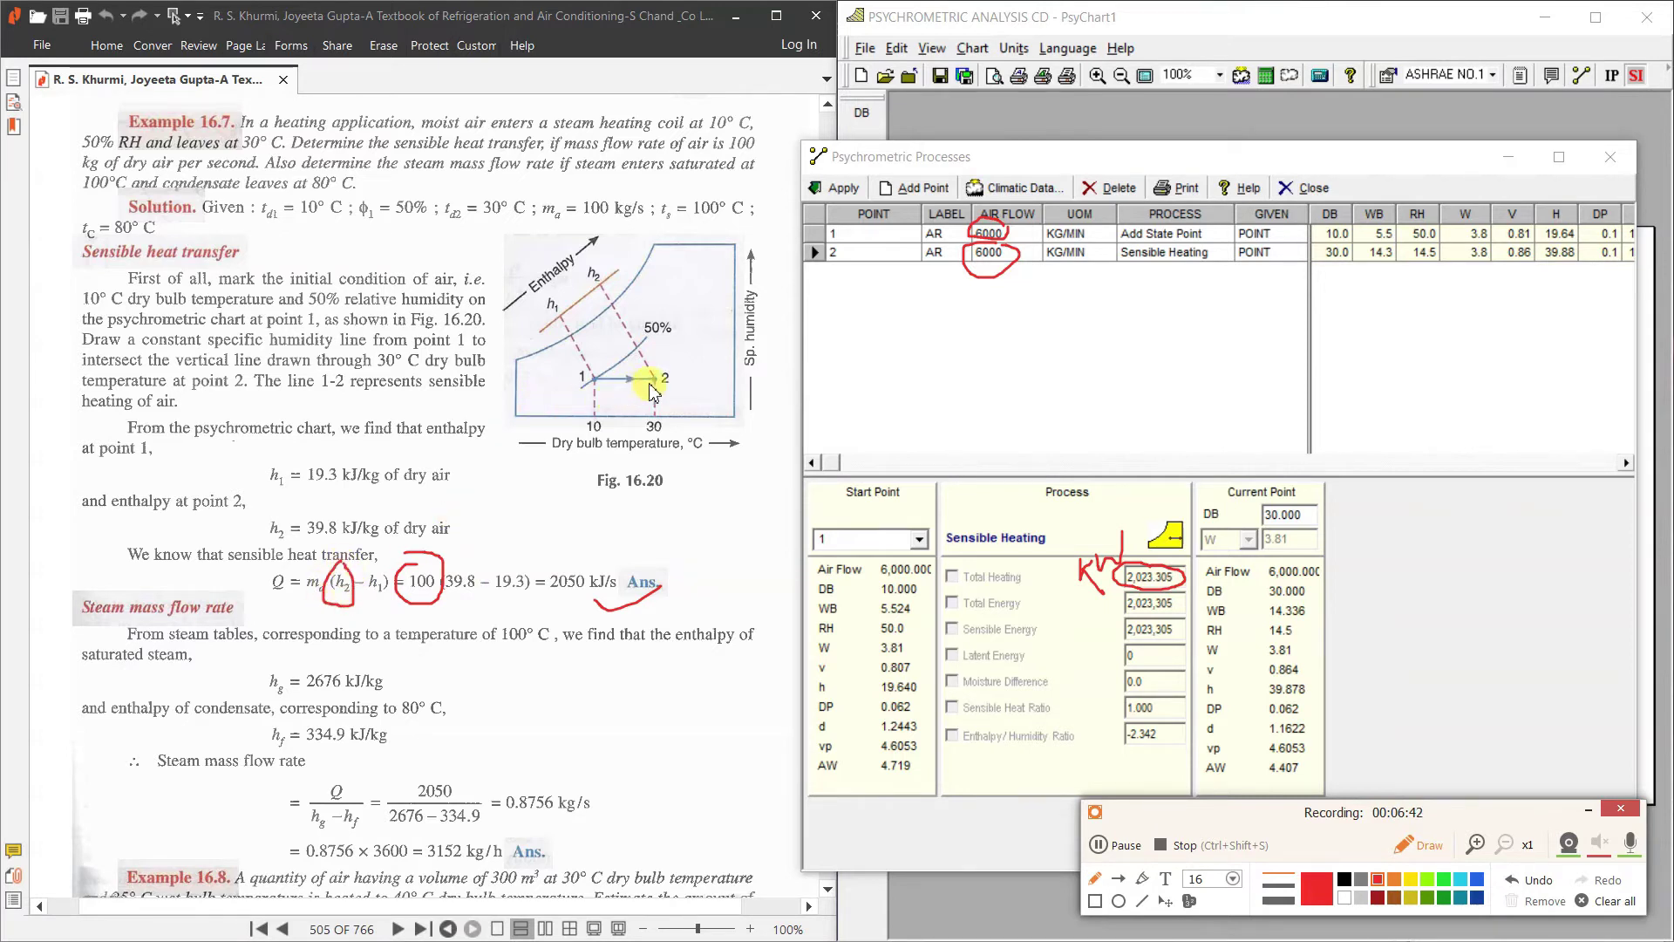
{"action": "left_click_drag", "start_coordinate": [591, 262], "coordinate": [619, 286]}
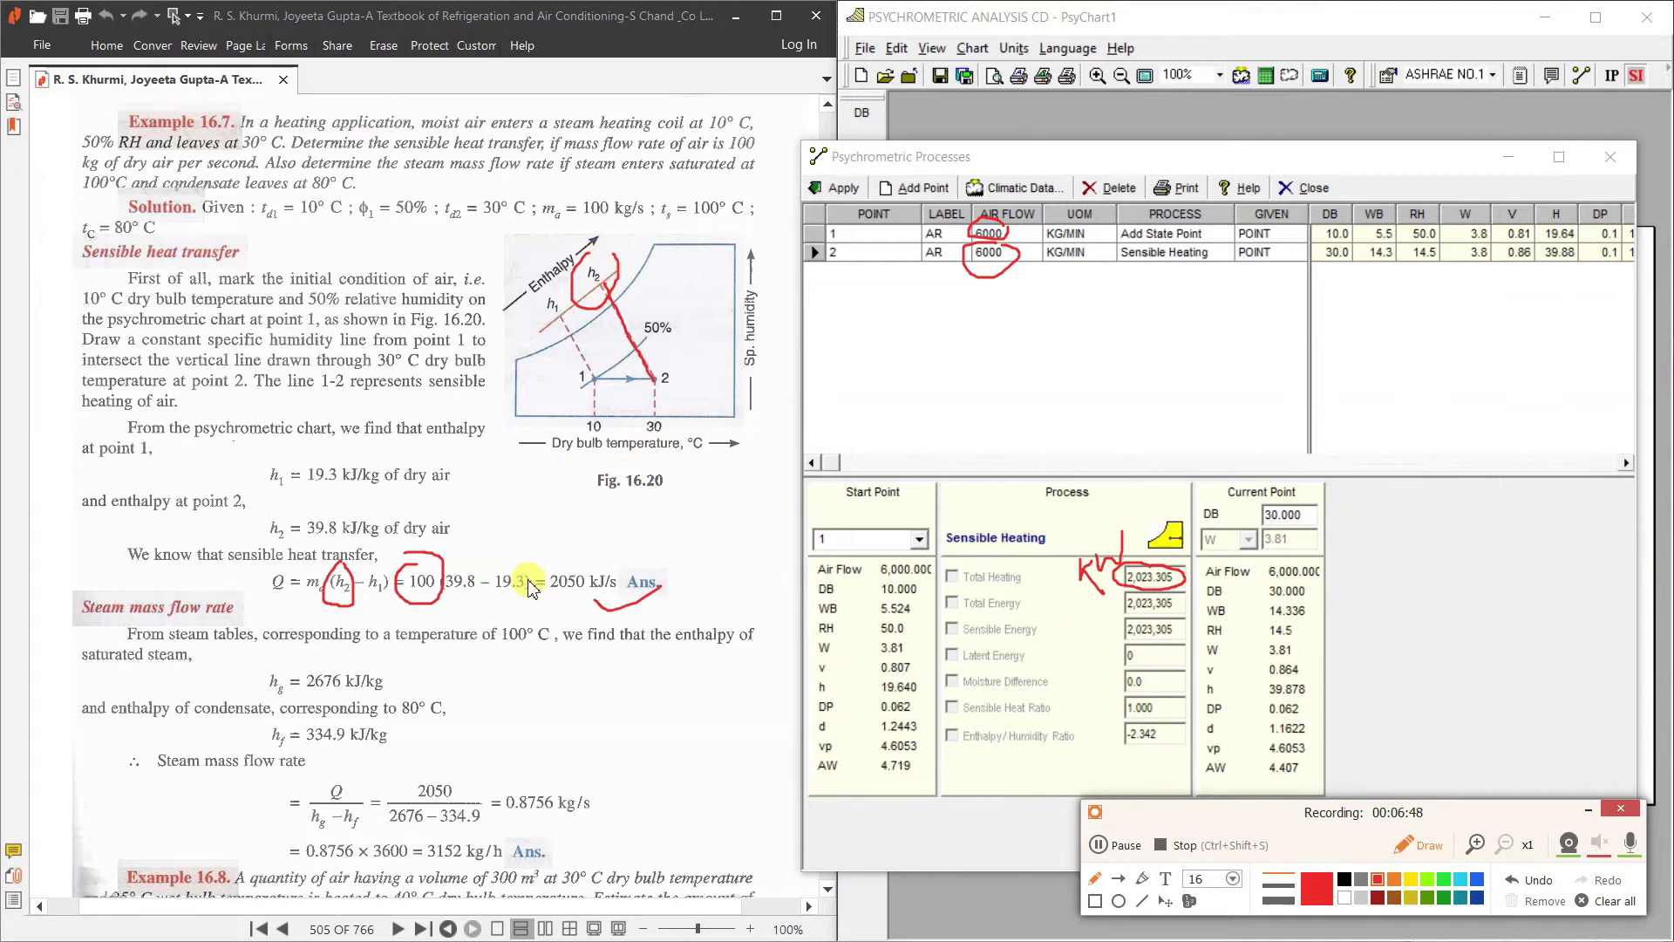
{"action": "mouse_move", "coordinate": [451, 571]}
{"action": "left_mouse_down"}
{"action": "mouse_move", "coordinate": [452, 609]}
{"action": "mouse_move", "coordinate": [476, 558]}
{"action": "mouse_move", "coordinate": [455, 566]}
{"action": "left_mouse_up"}
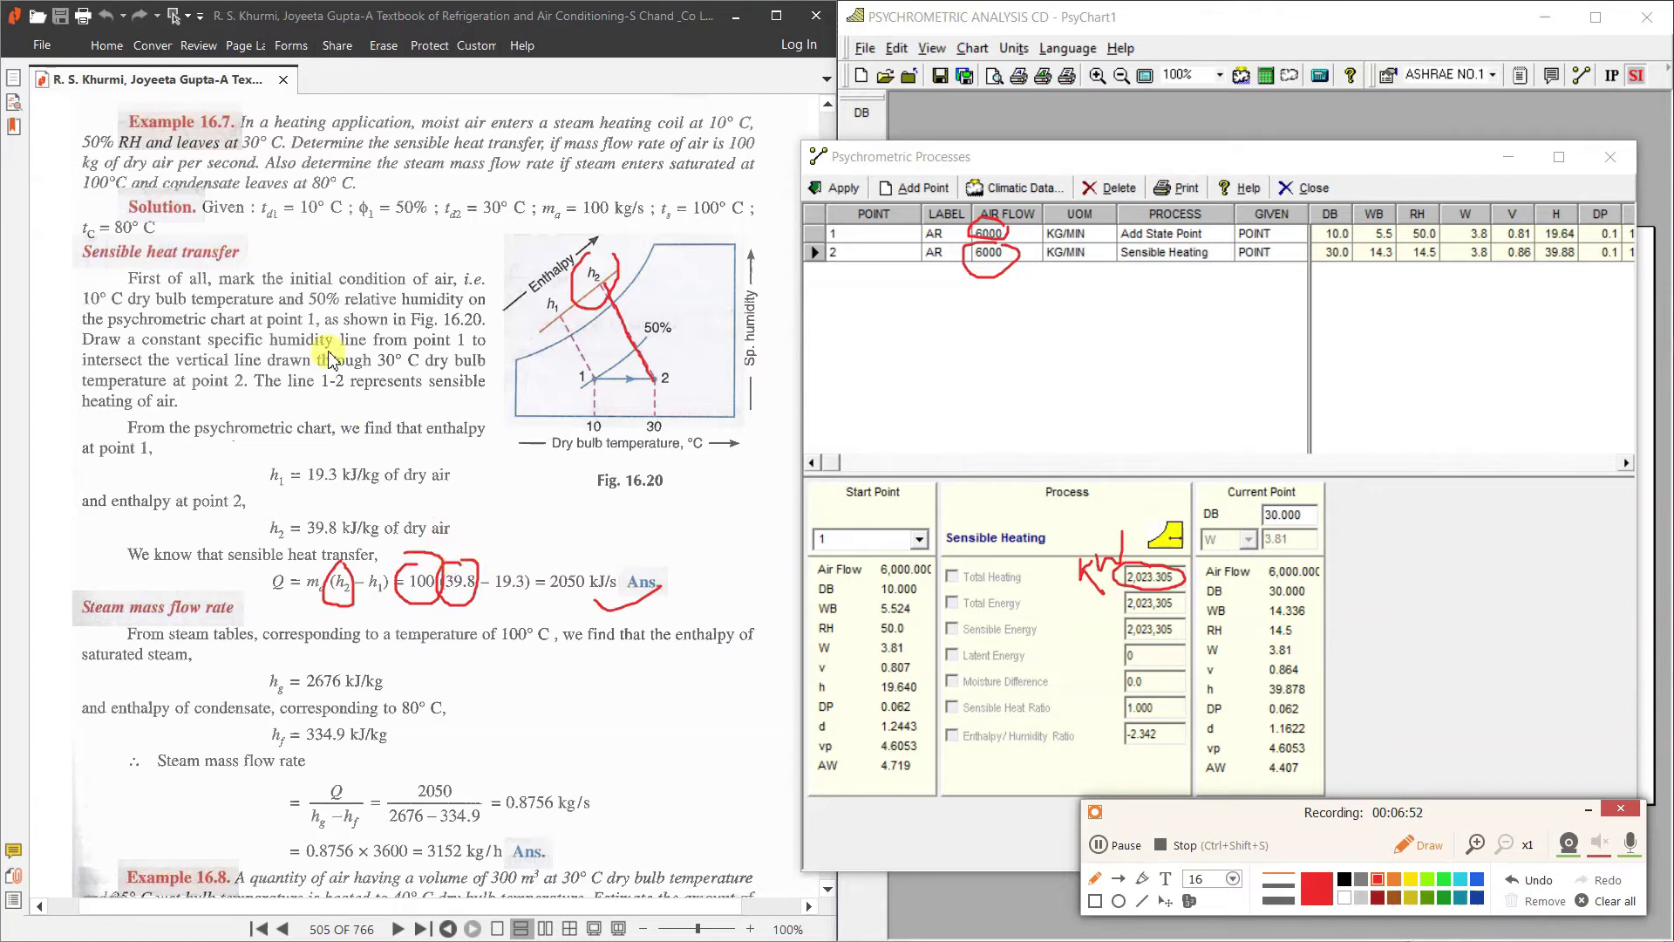
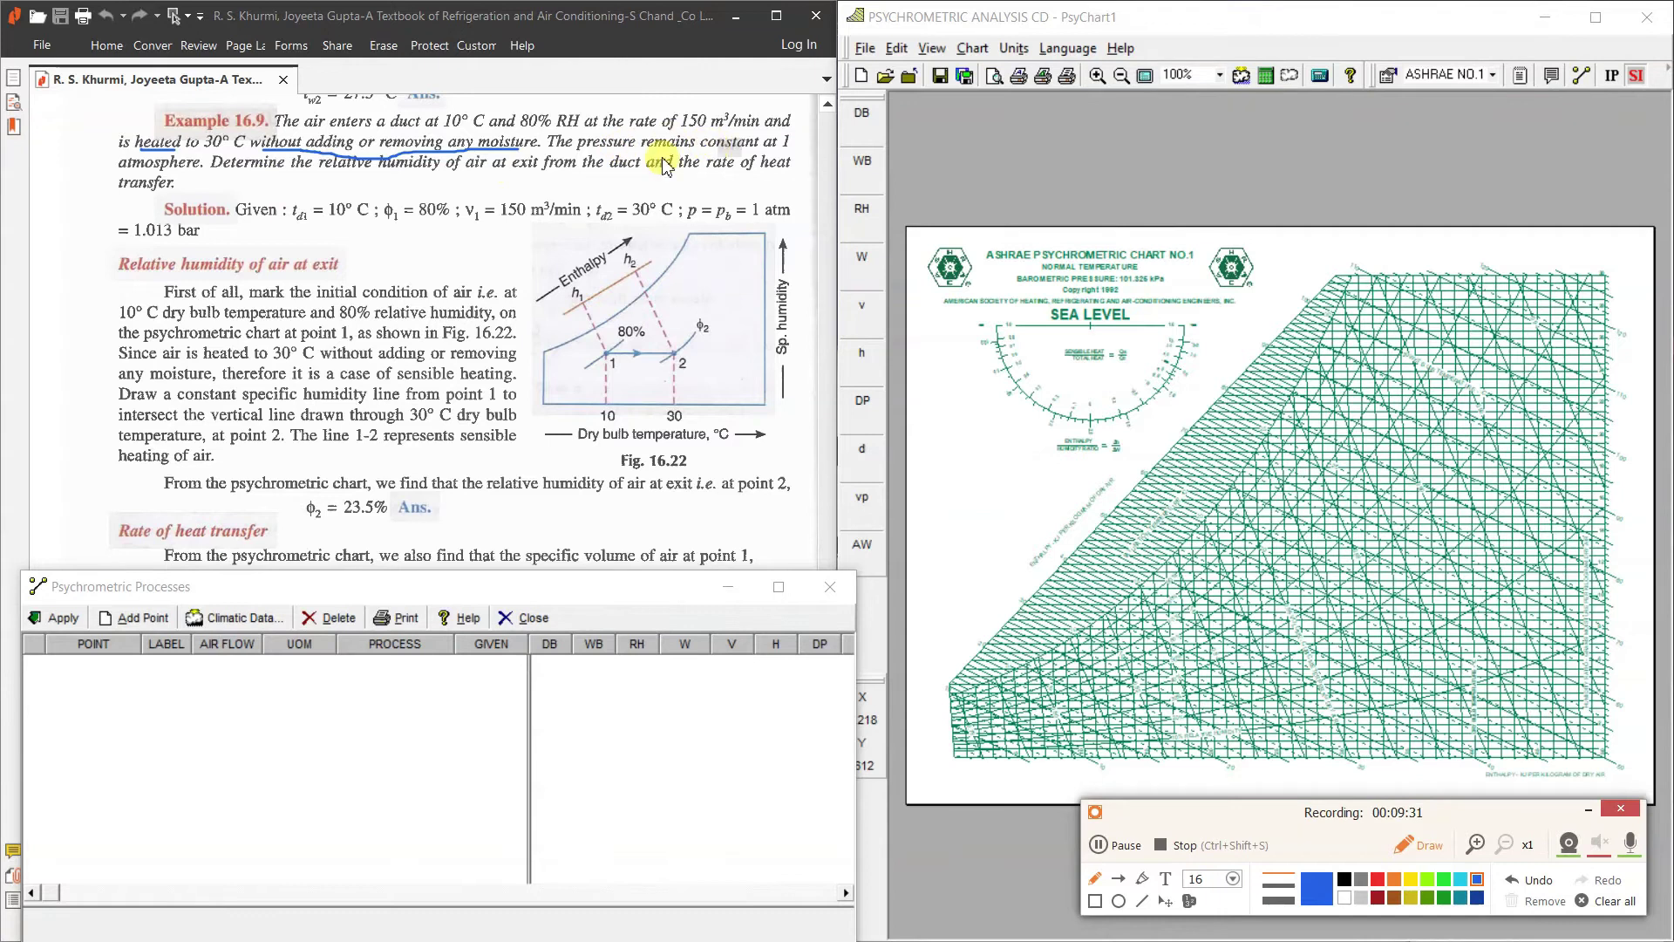
Step: Underline the constant 1 atmosphere pressure condition in Example 16.9, clear the annotations, and check the selected ASHRAE NO.1 chart
{"action": "left_click_drag", "start_coordinate": [551, 151], "coordinate": [789, 148]}
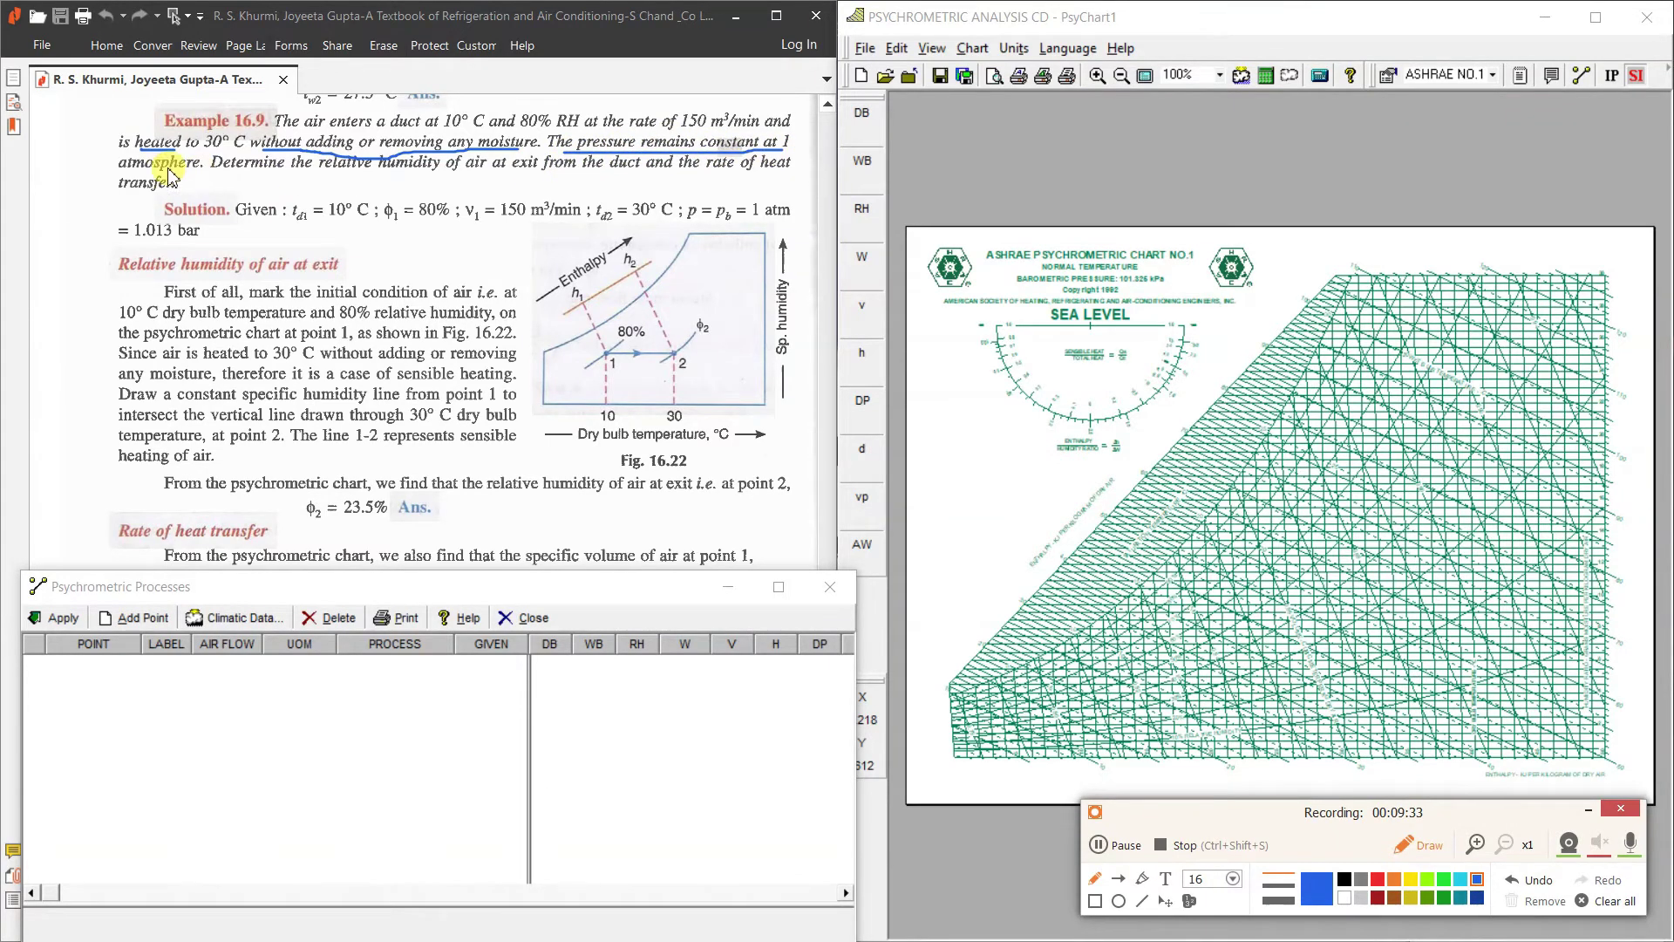
{"action": "left_click_drag", "start_coordinate": [120, 174], "coordinate": [200, 175]}
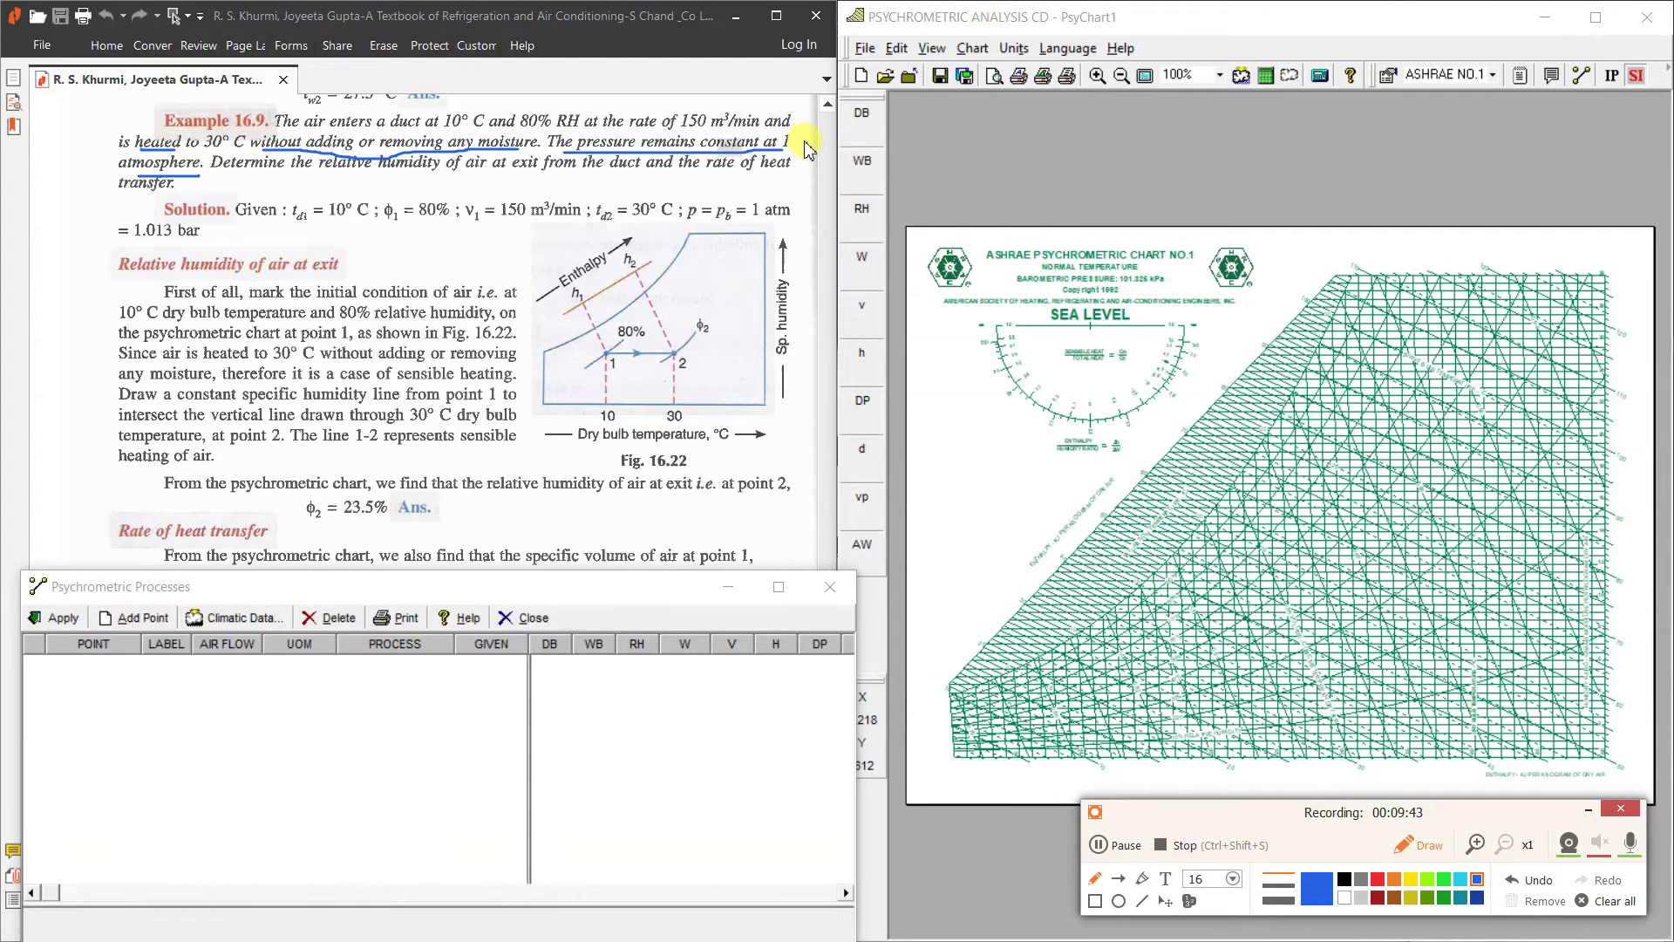
{"action": "left_click", "coordinate": [1593, 907]}
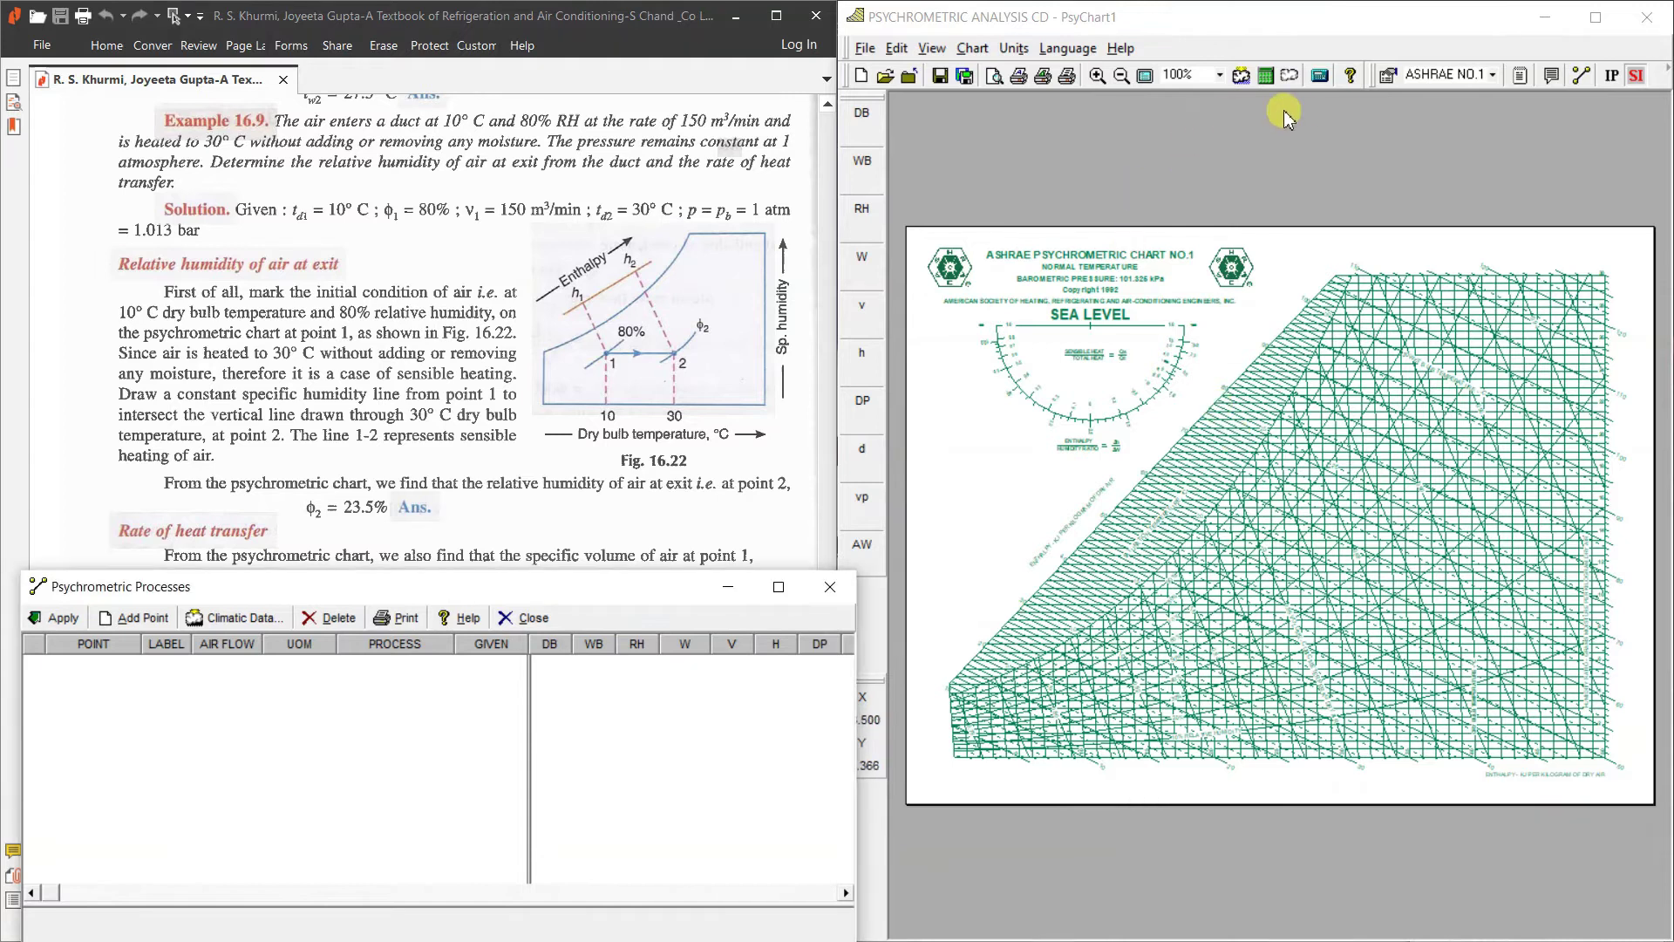
{"action": "left_click", "coordinate": [1408, 76]}
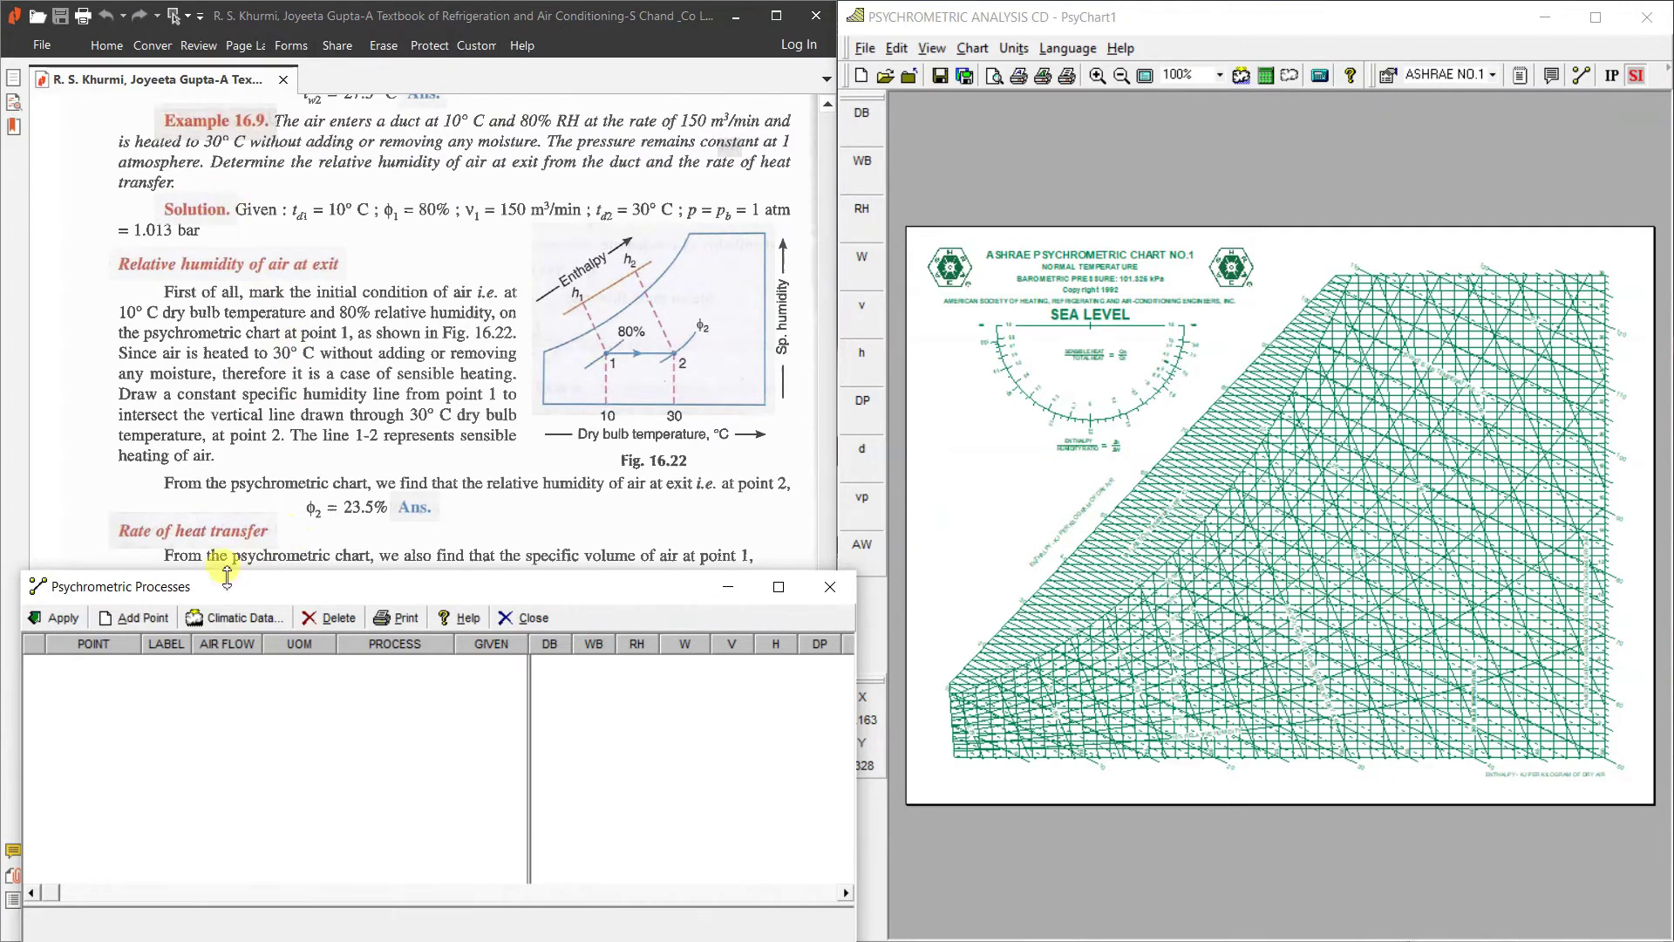
Step: Add a state point with a dry-bulb temperature of 10 and a relative humidity (RH) of 80
{"action": "left_click", "coordinate": [143, 624]}
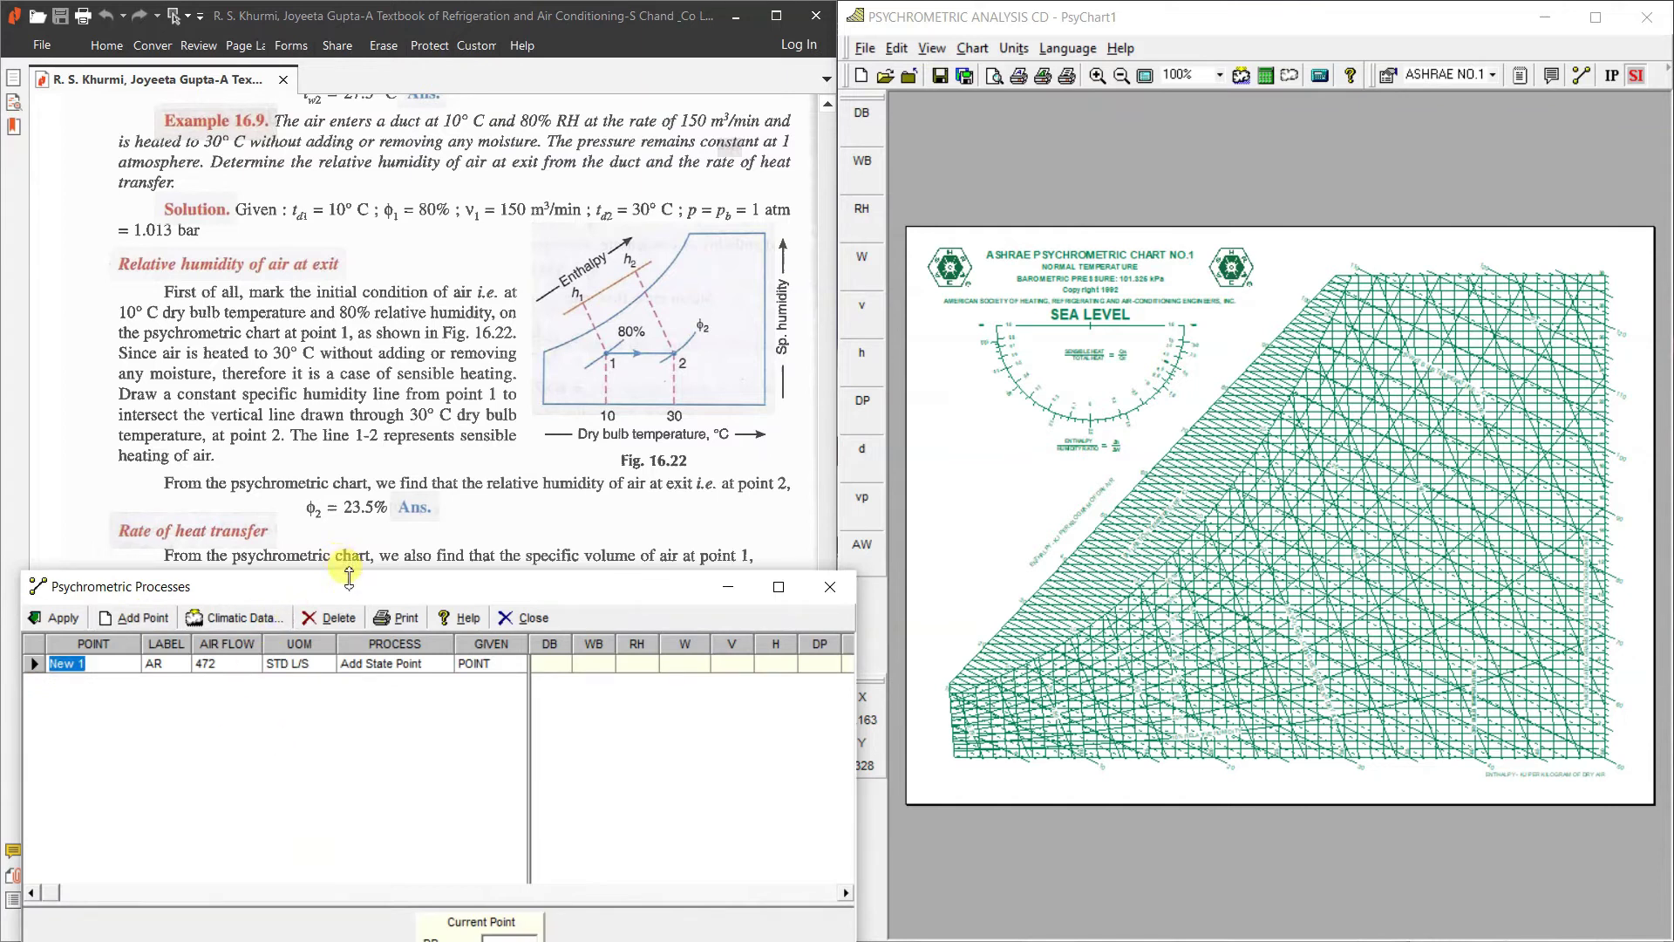
{"action": "left_click_drag", "start_coordinate": [349, 577], "coordinate": [340, 306]}
{"action": "left_click", "coordinate": [489, 667]}
{"action": "type", "text": "10"}
{"action": "key", "text": "Return"}
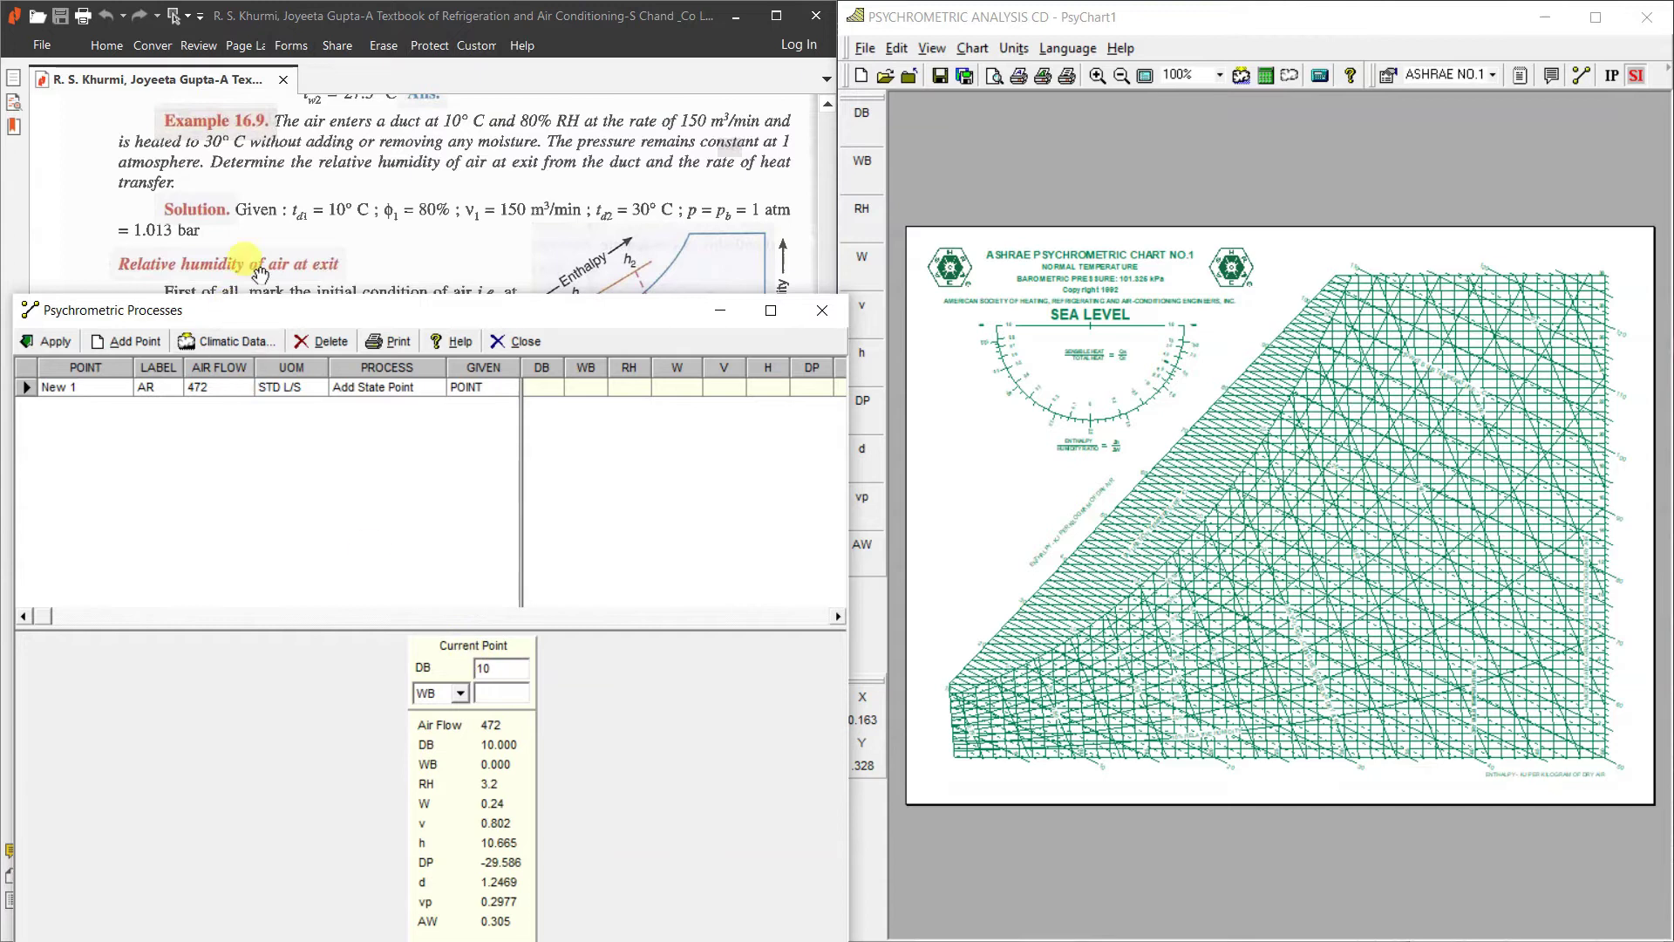
{"action": "left_click", "coordinate": [460, 694]}
{"action": "left_click", "coordinate": [424, 729]}
{"action": "left_click", "coordinate": [495, 698]}
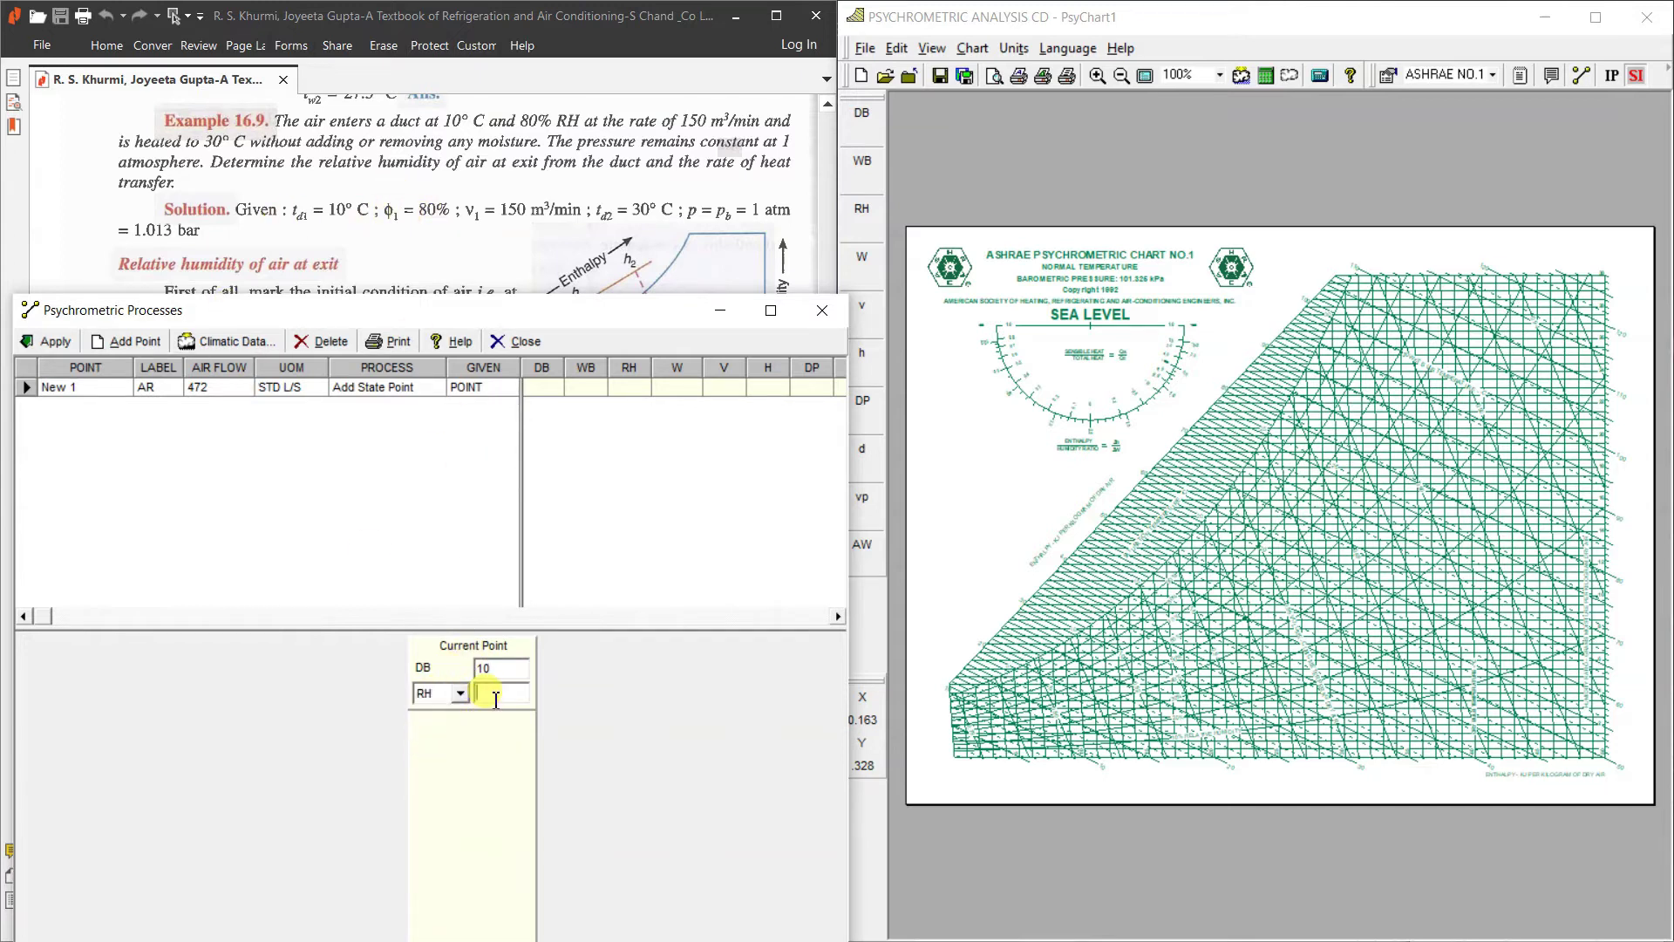
{"action": "type", "text": "80"}
{"action": "key", "text": "Return"}
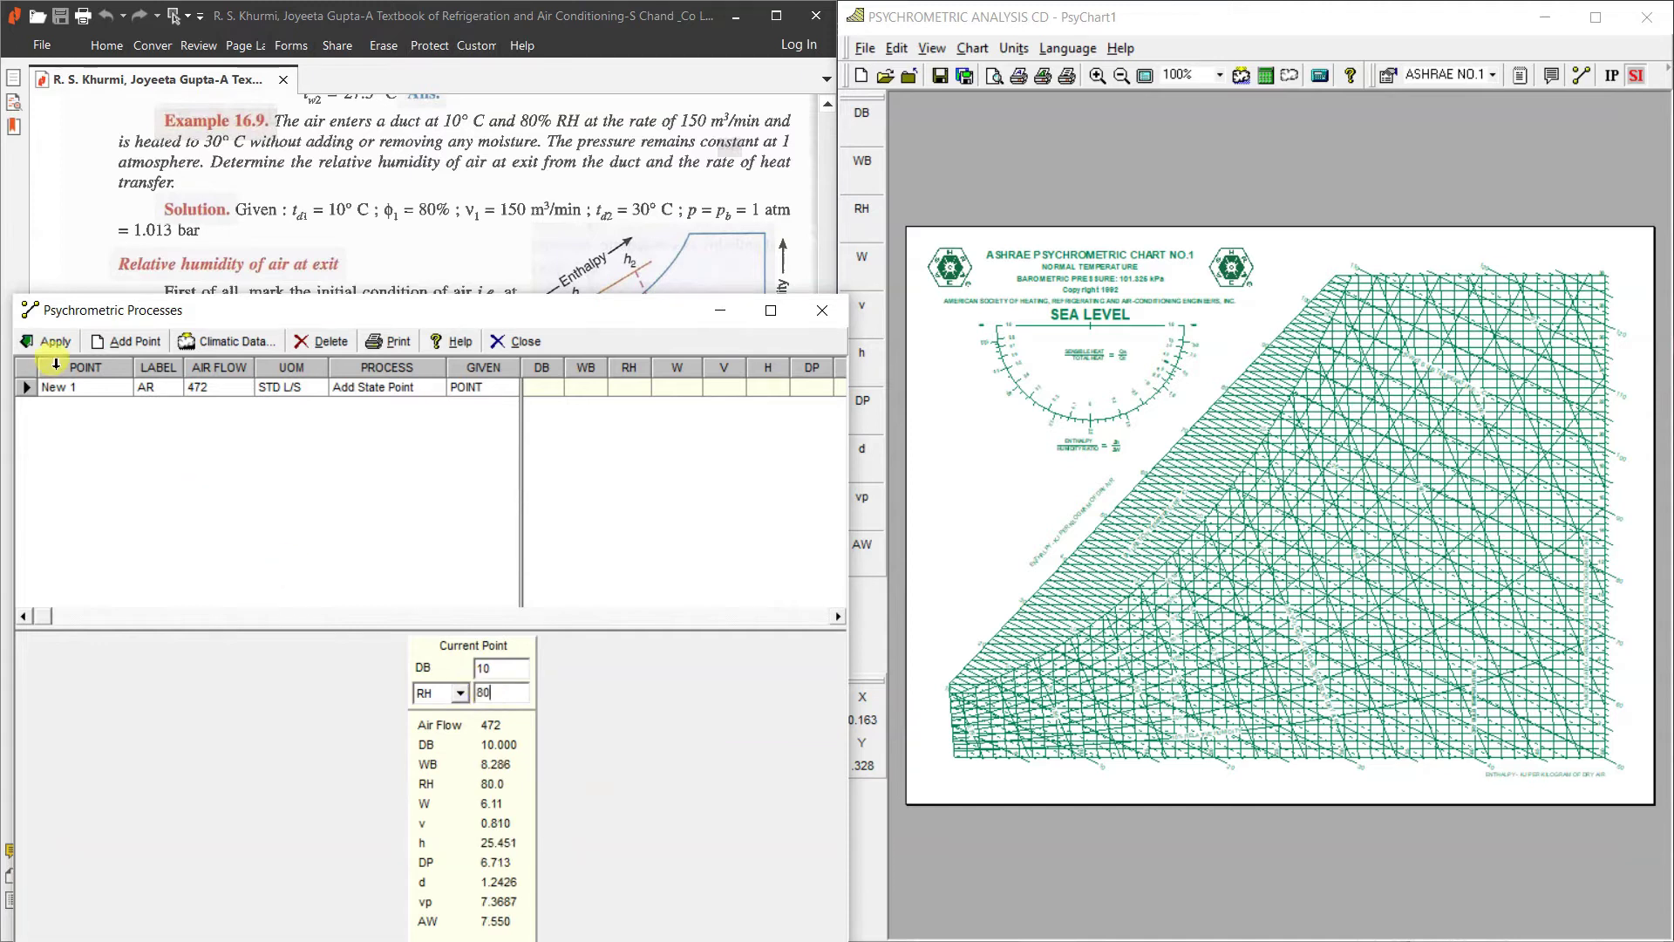
Step: Rename the new state point to 1 and apply it to the chart
{"action": "left_click_drag", "start_coordinate": [93, 389], "coordinate": [41, 388]}
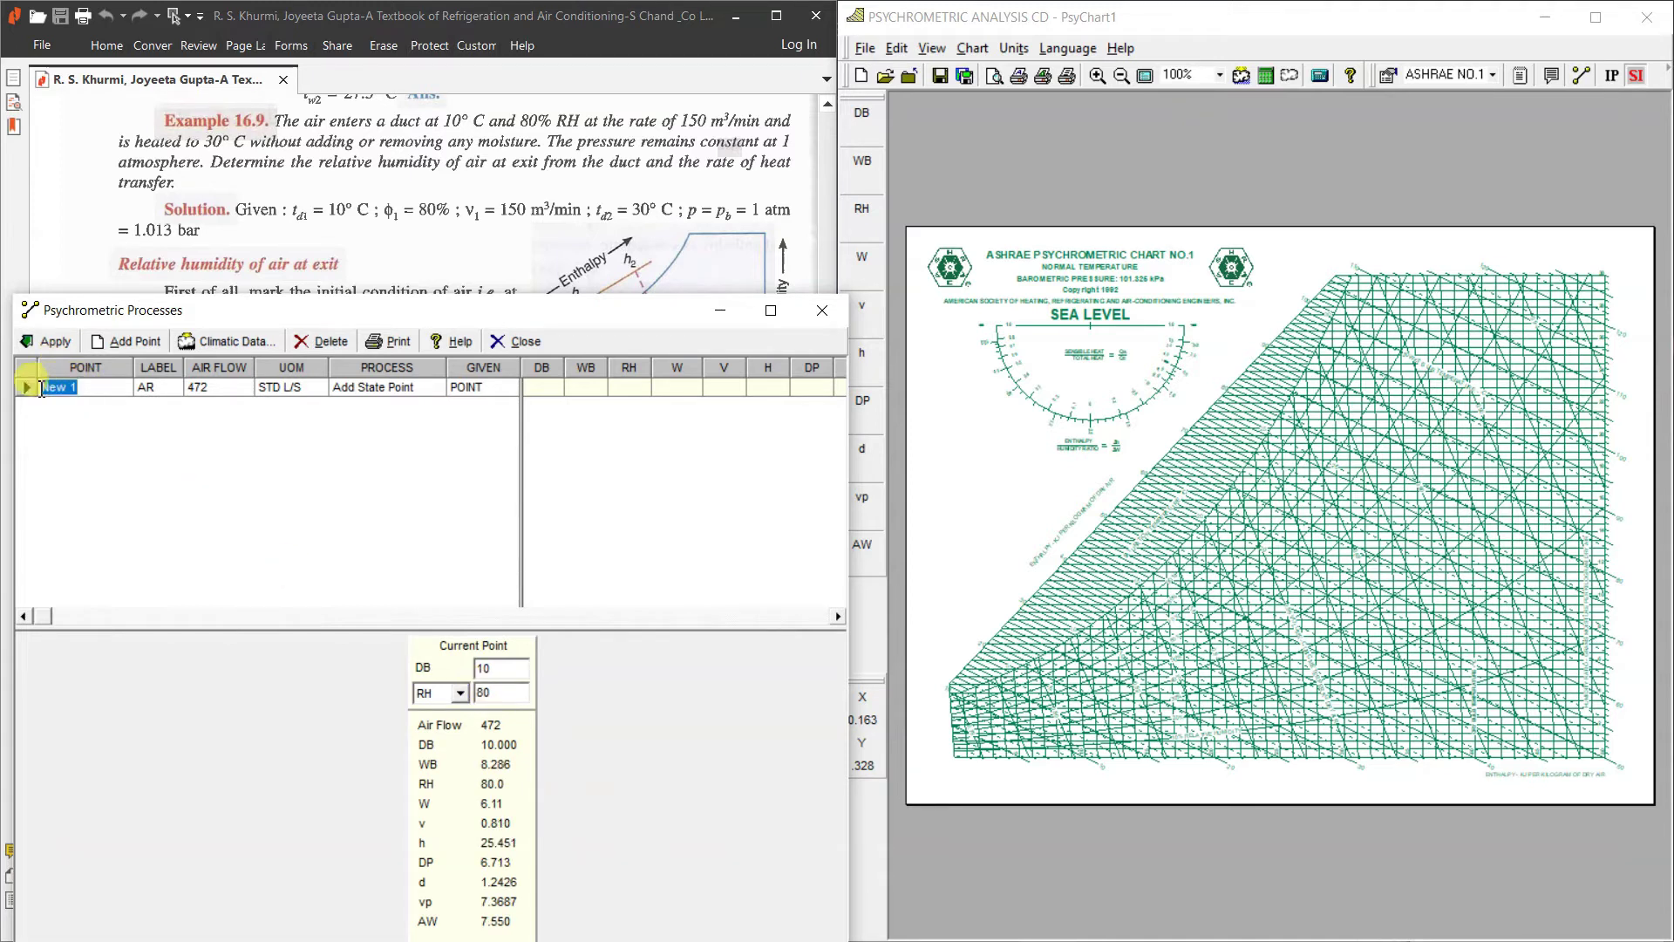
{"action": "type", "text": "1"}
{"action": "left_click", "coordinate": [48, 341]}
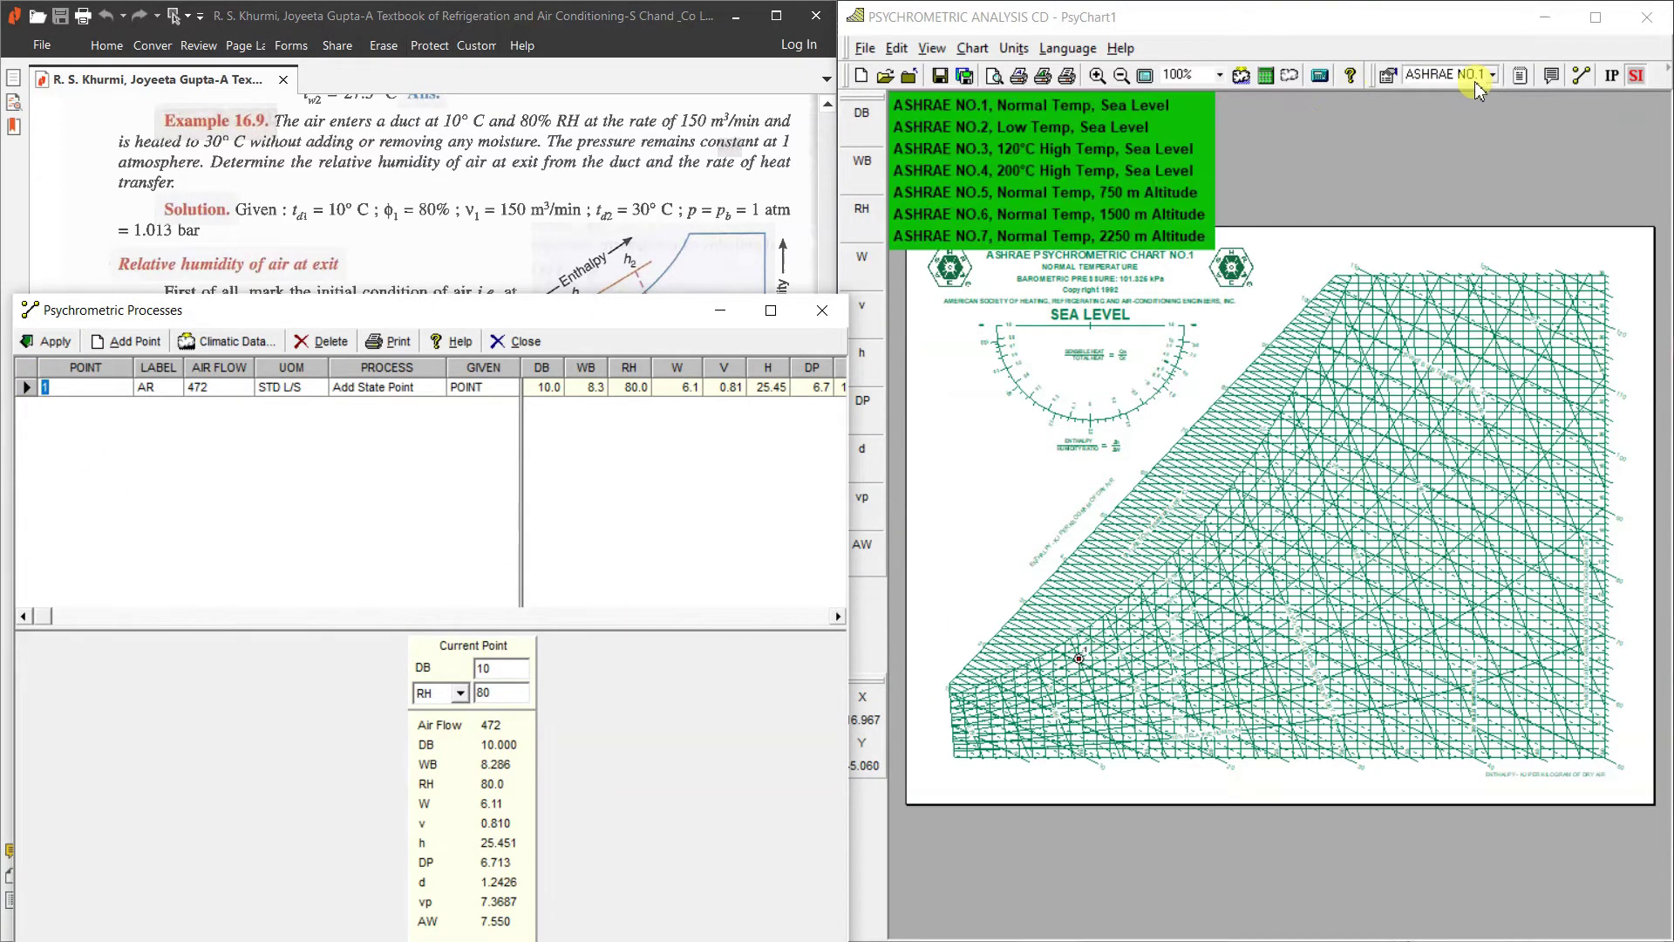
Step: Examine the position of point 1 on the psychrometric chart up close, and return the chart to its 100% view
{"action": "left_click", "coordinate": [1098, 75]}
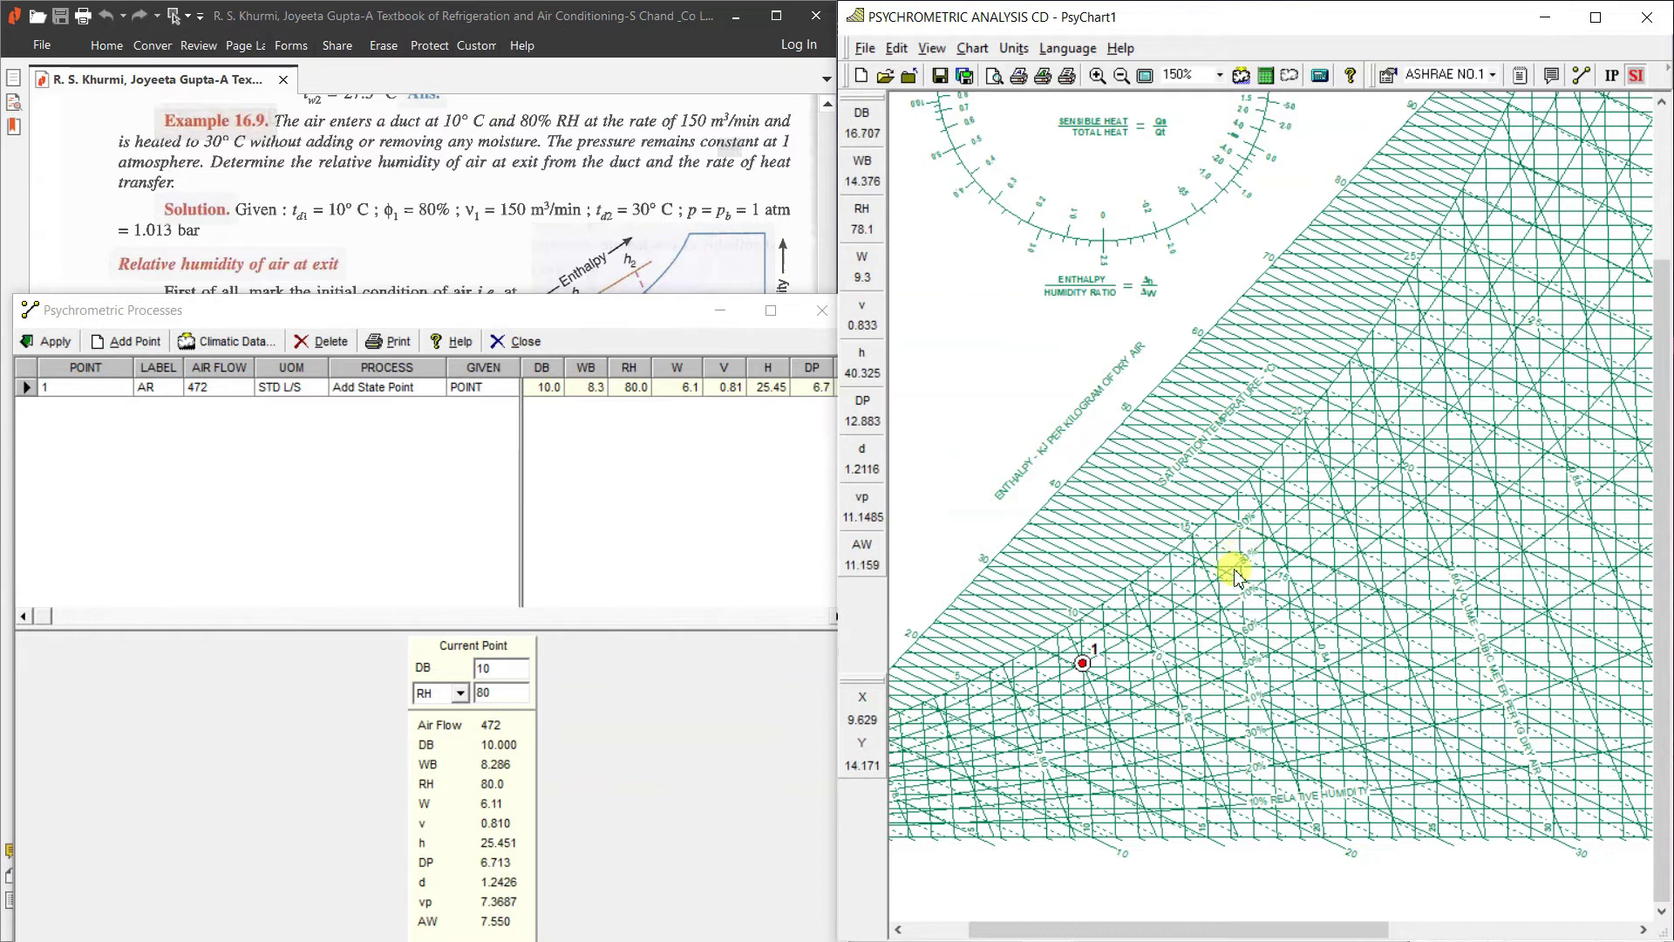
{"action": "left_click", "coordinate": [1098, 76]}
{"action": "left_click_drag", "start_coordinate": [1113, 793], "coordinate": [1326, 635]}
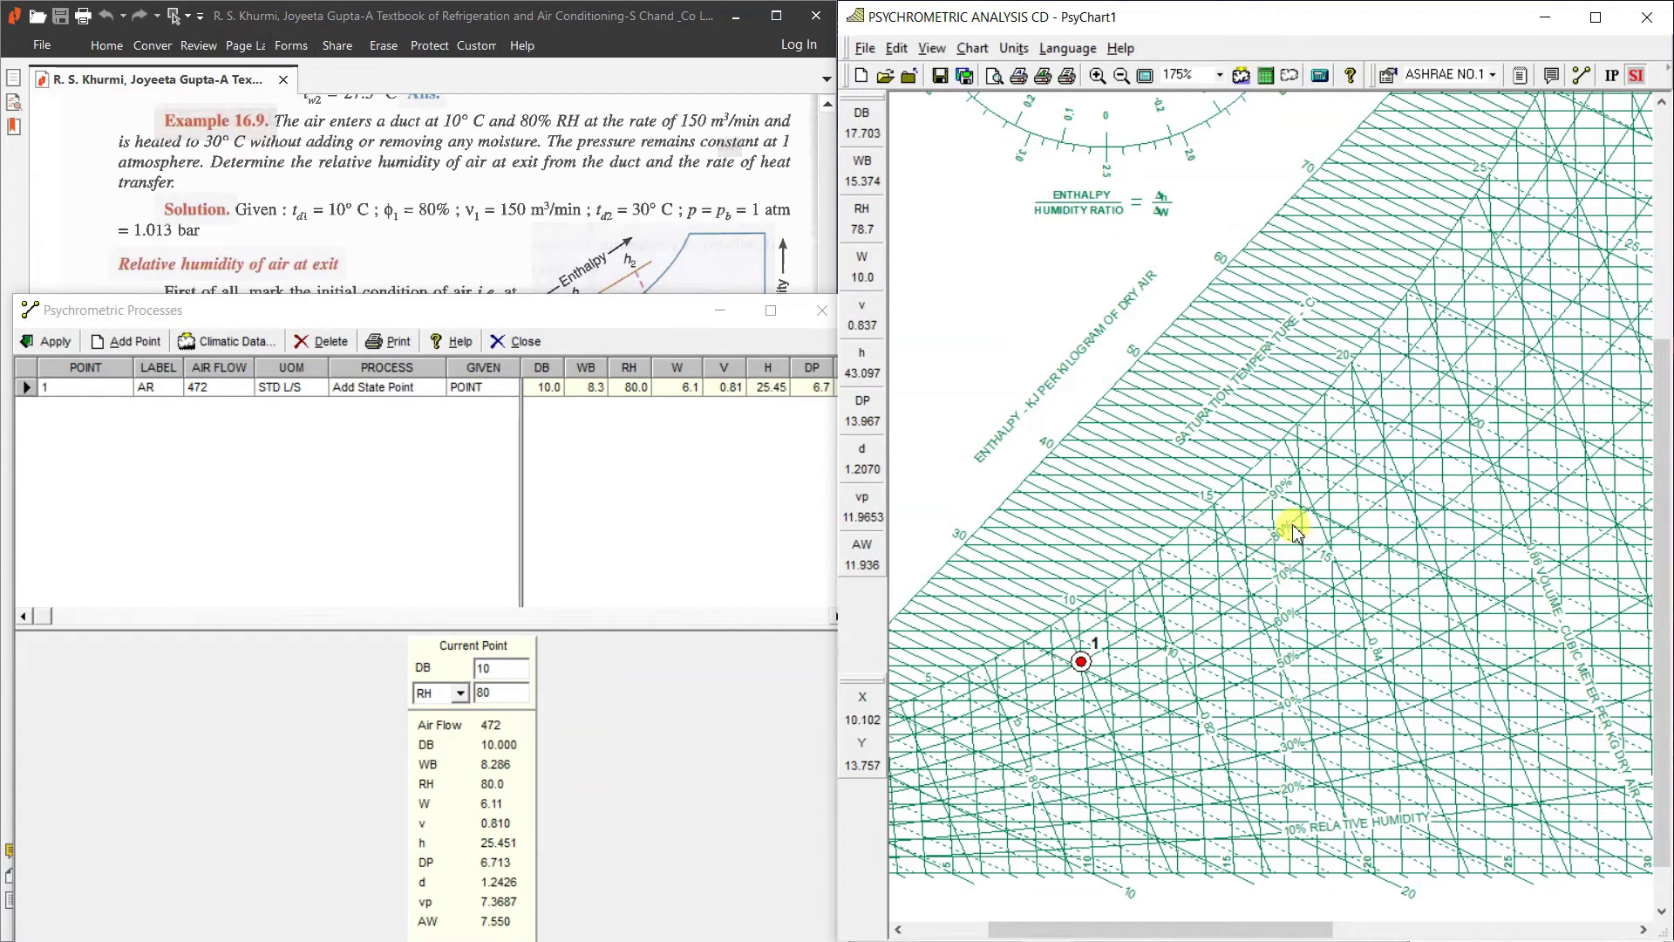
{"action": "left_click", "coordinate": [1122, 75]}
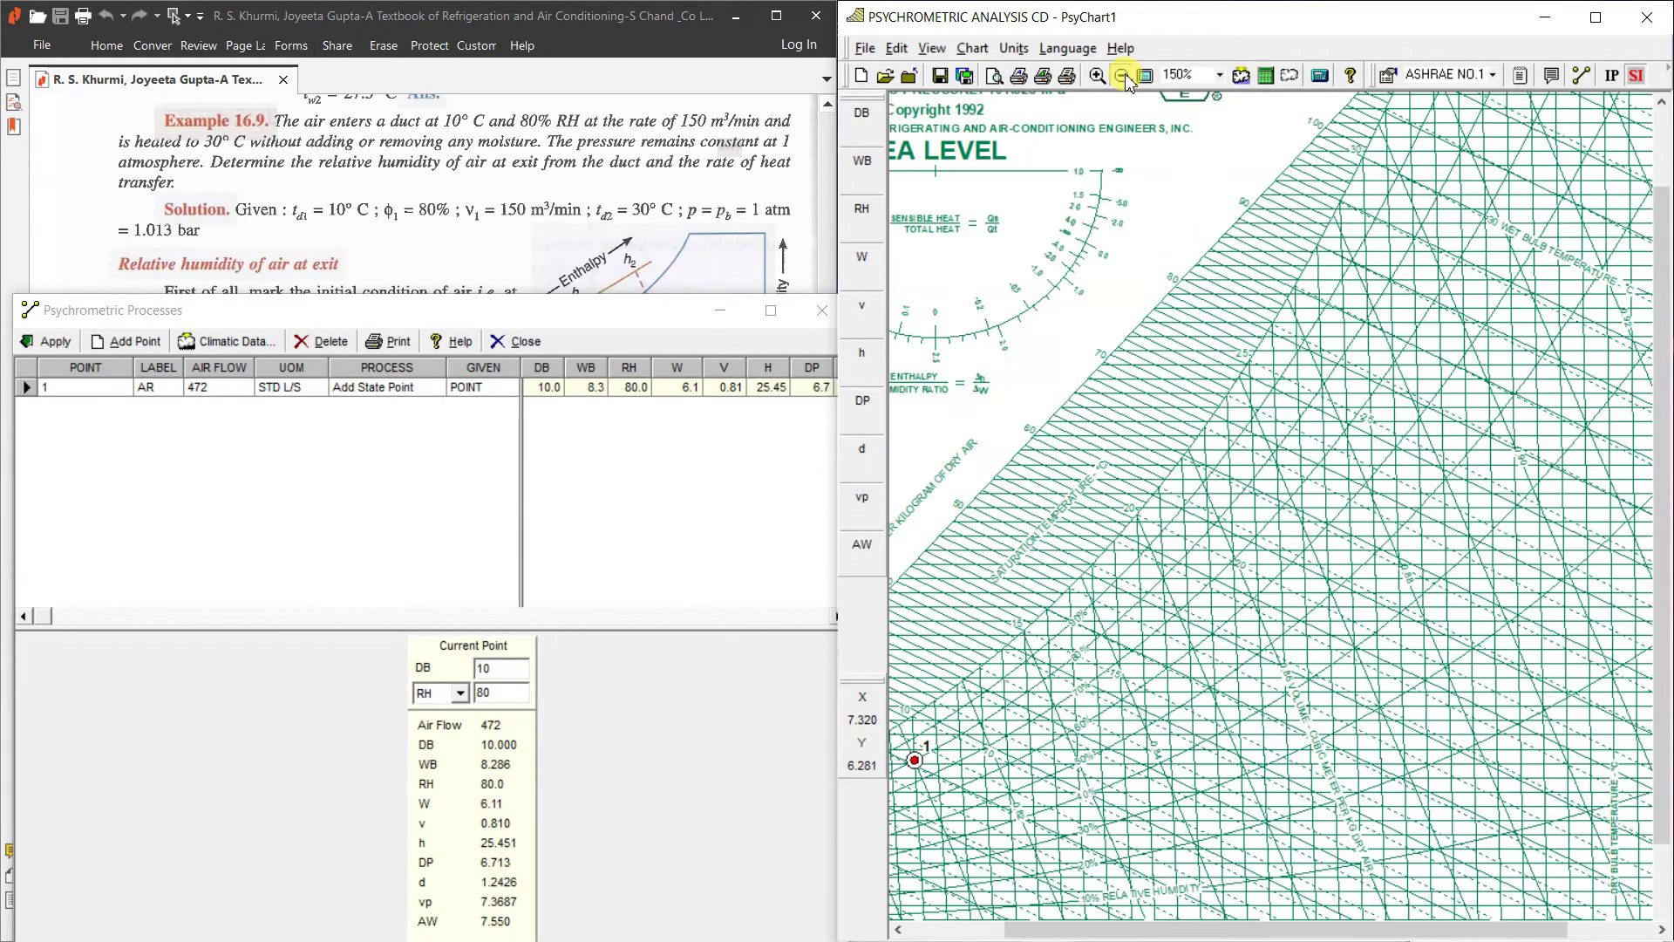
{"action": "left_click", "coordinate": [1123, 76]}
{"action": "left_click", "coordinate": [1123, 76]}
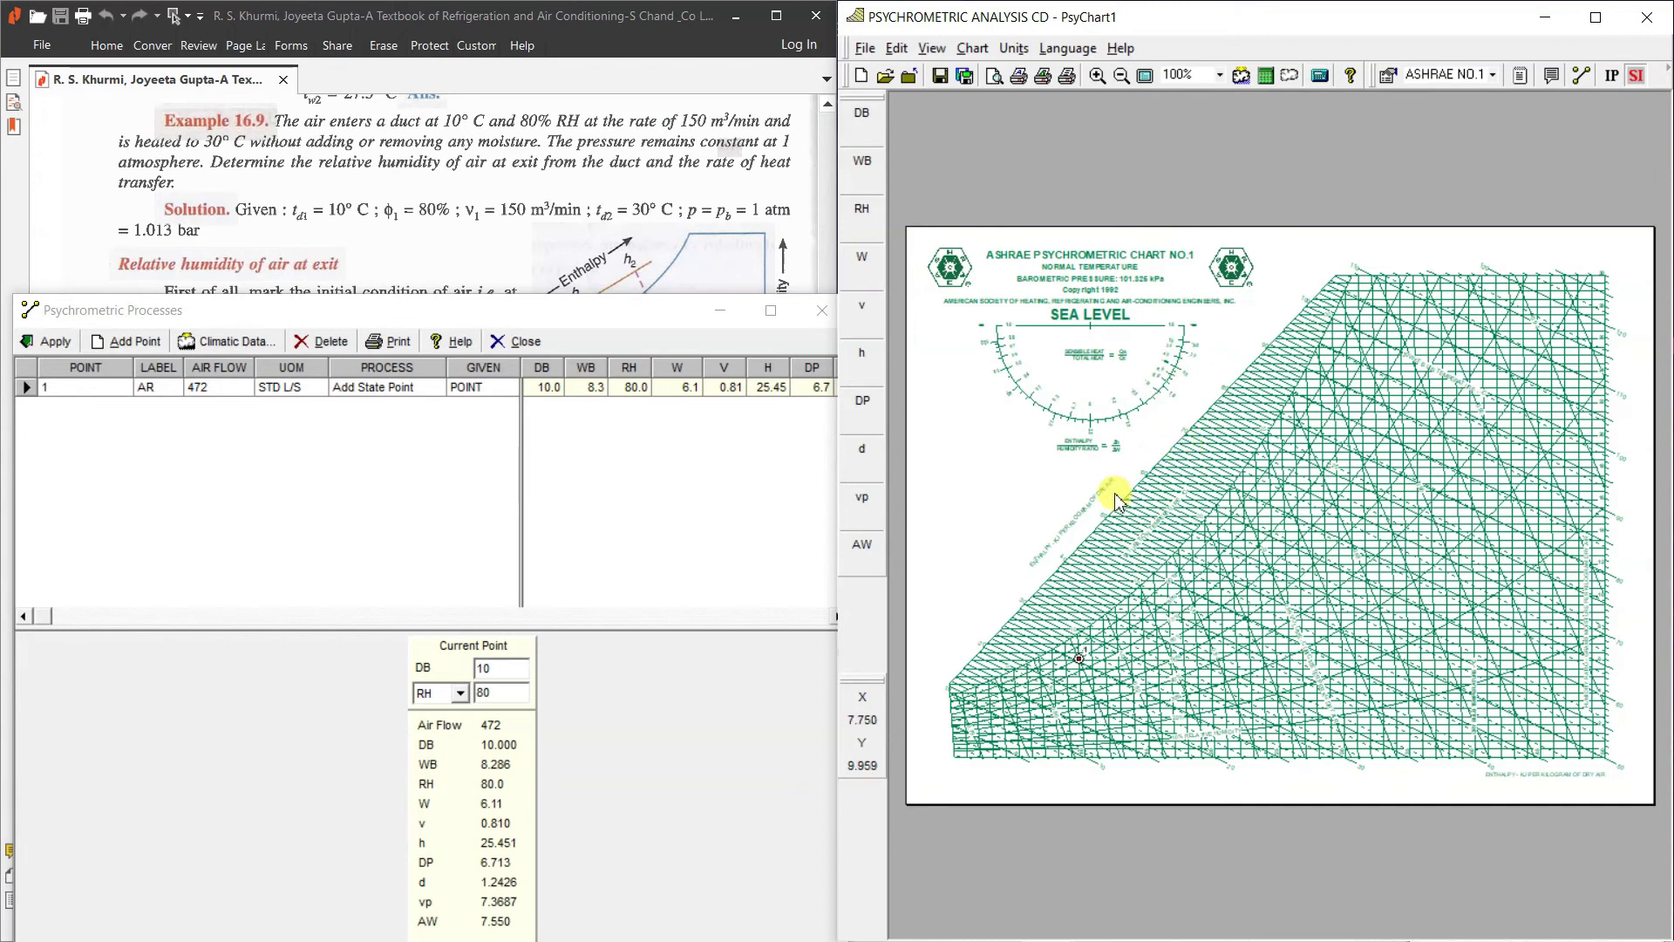
Step: Add point 2 with Sensible Heating as its process and point 1 as its start point
{"action": "left_click", "coordinate": [130, 341]}
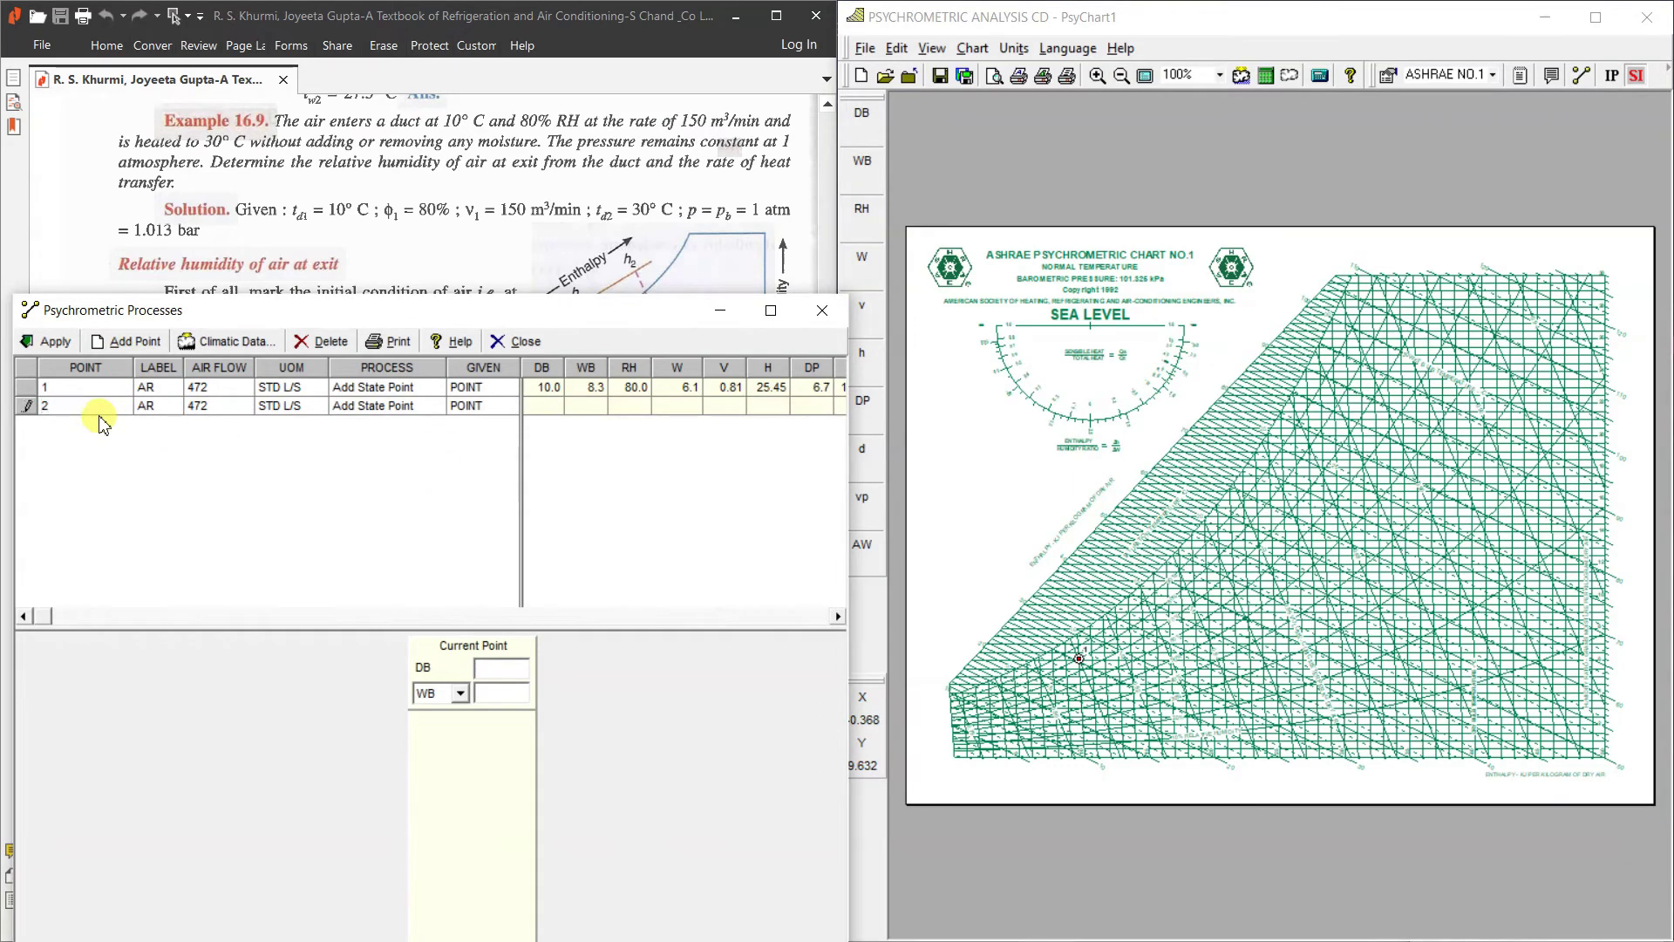
{"action": "left_click", "coordinate": [433, 407]}
{"action": "left_click", "coordinate": [397, 505]}
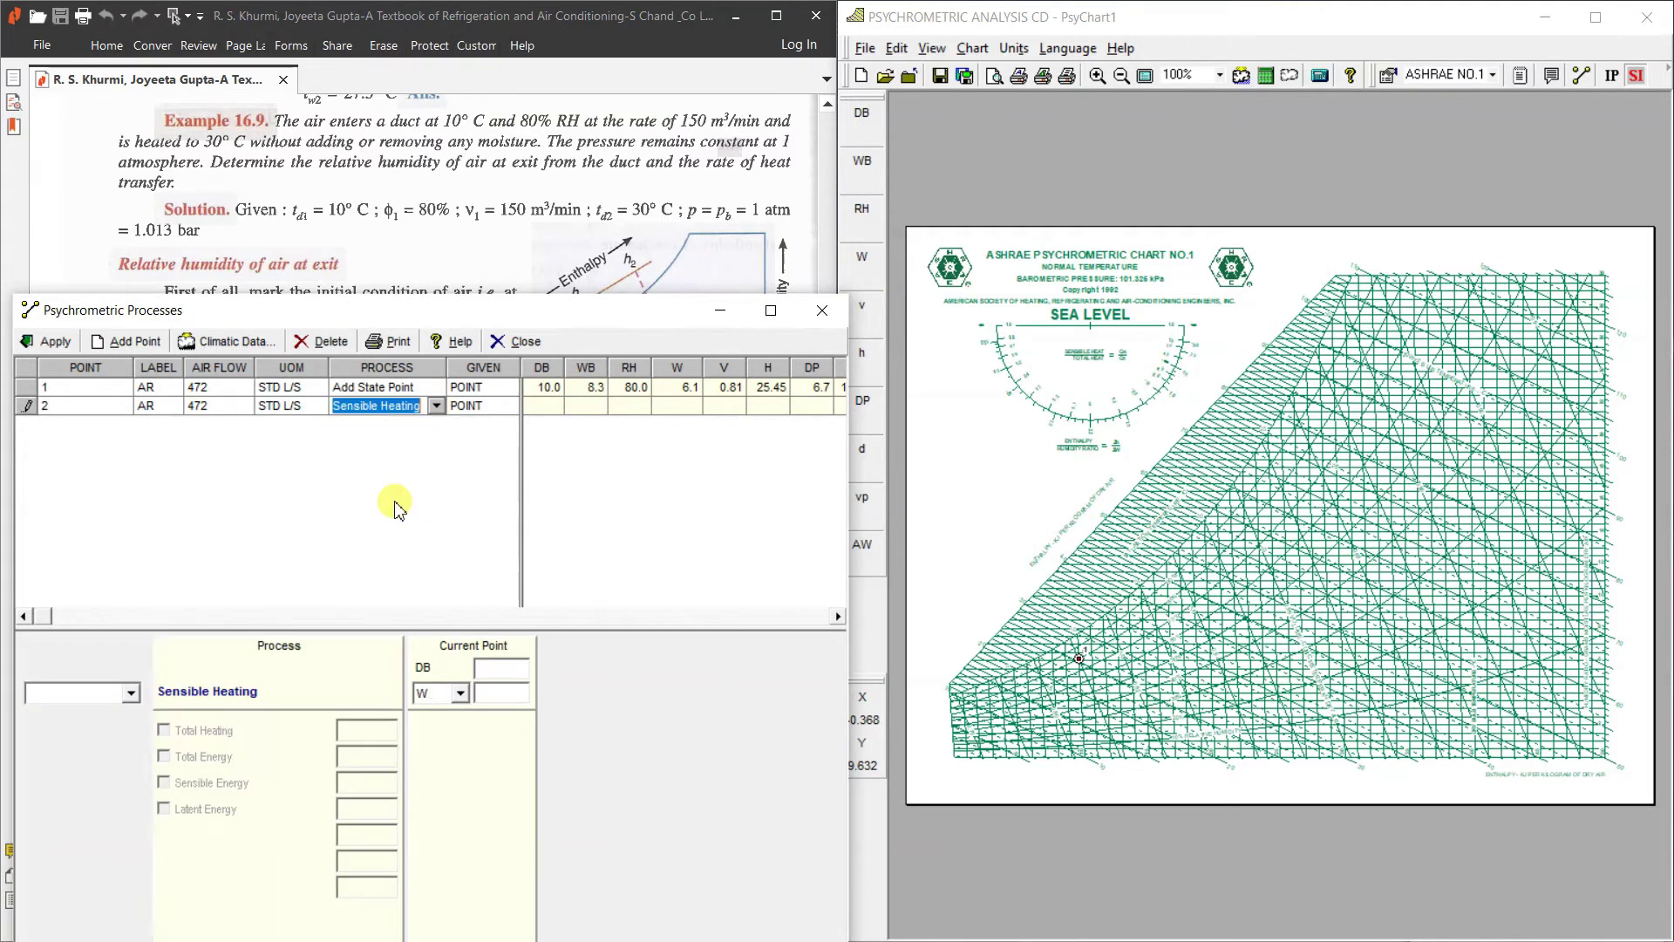
{"action": "left_click", "coordinate": [130, 694]}
{"action": "left_click", "coordinate": [71, 723]}
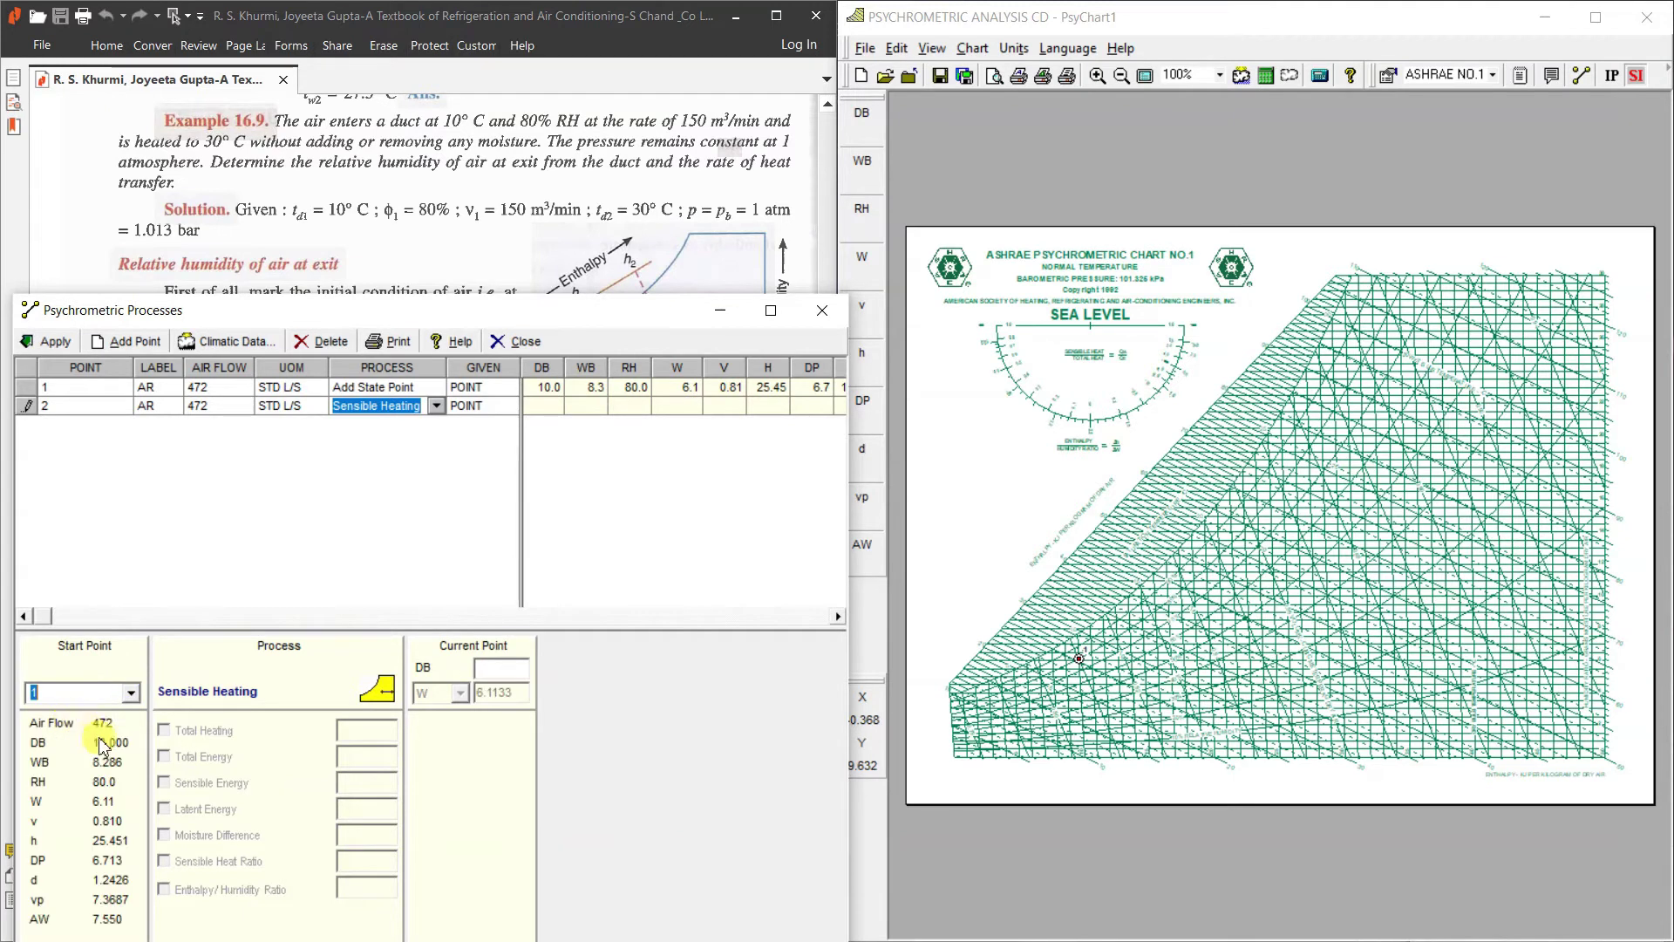
Step: Set the current point's dry-bulb temperature to 30 for the sensible heating process and apply it
{"action": "left_click", "coordinate": [488, 668]}
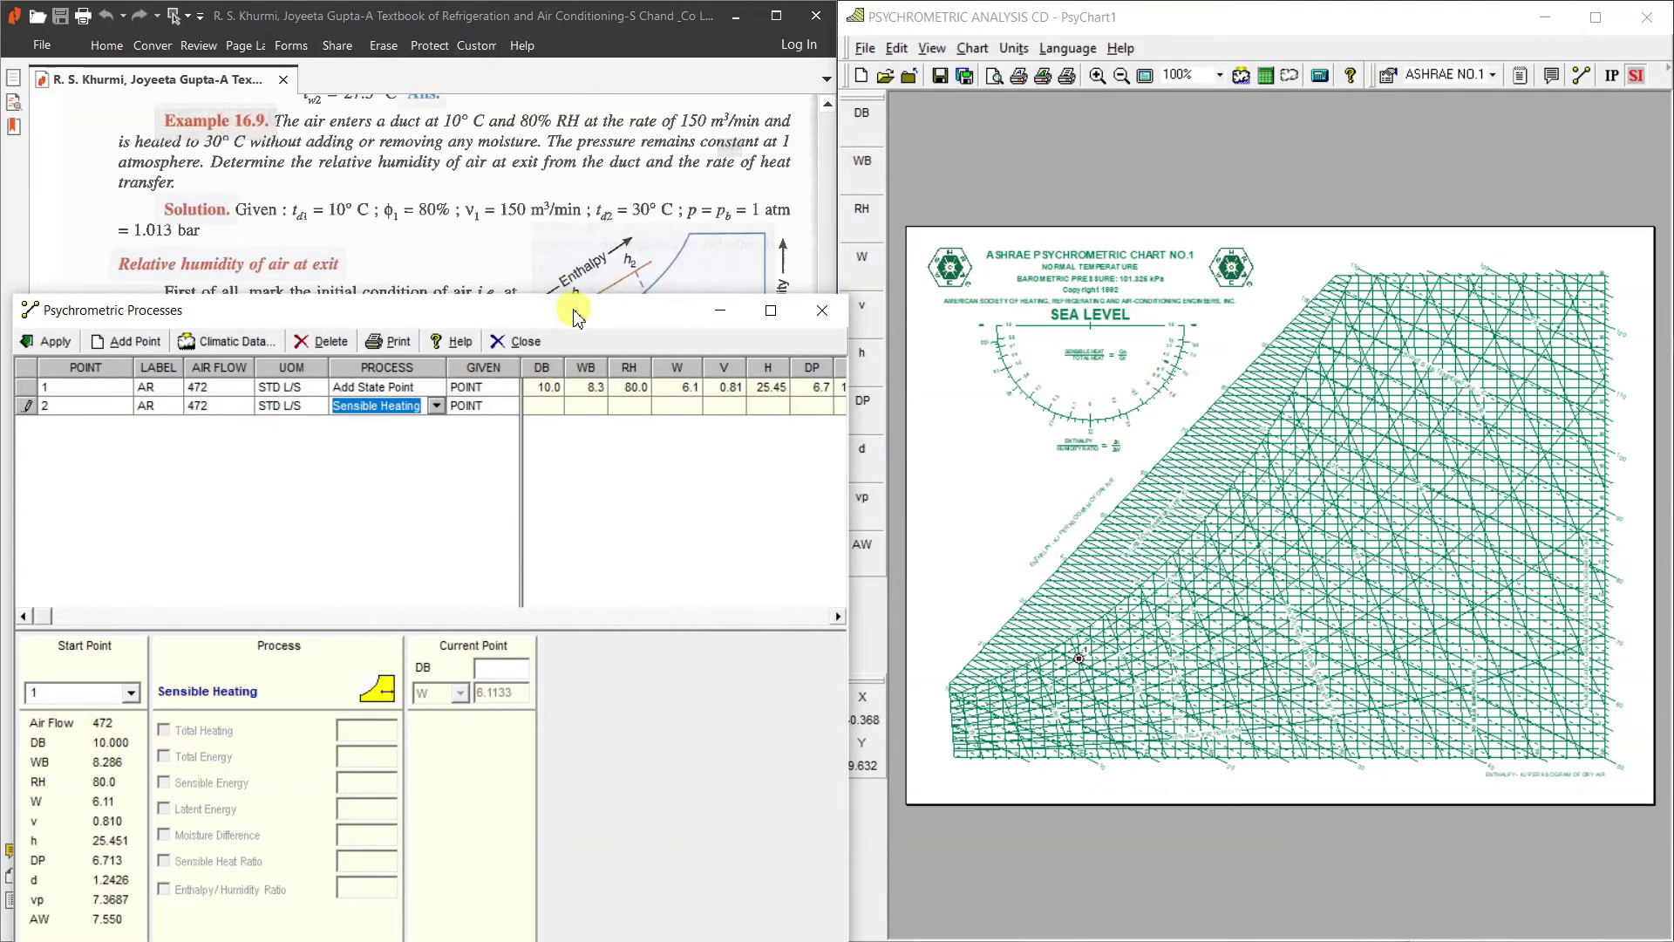
{"action": "left_click_drag", "start_coordinate": [572, 316], "coordinate": [626, 503]}
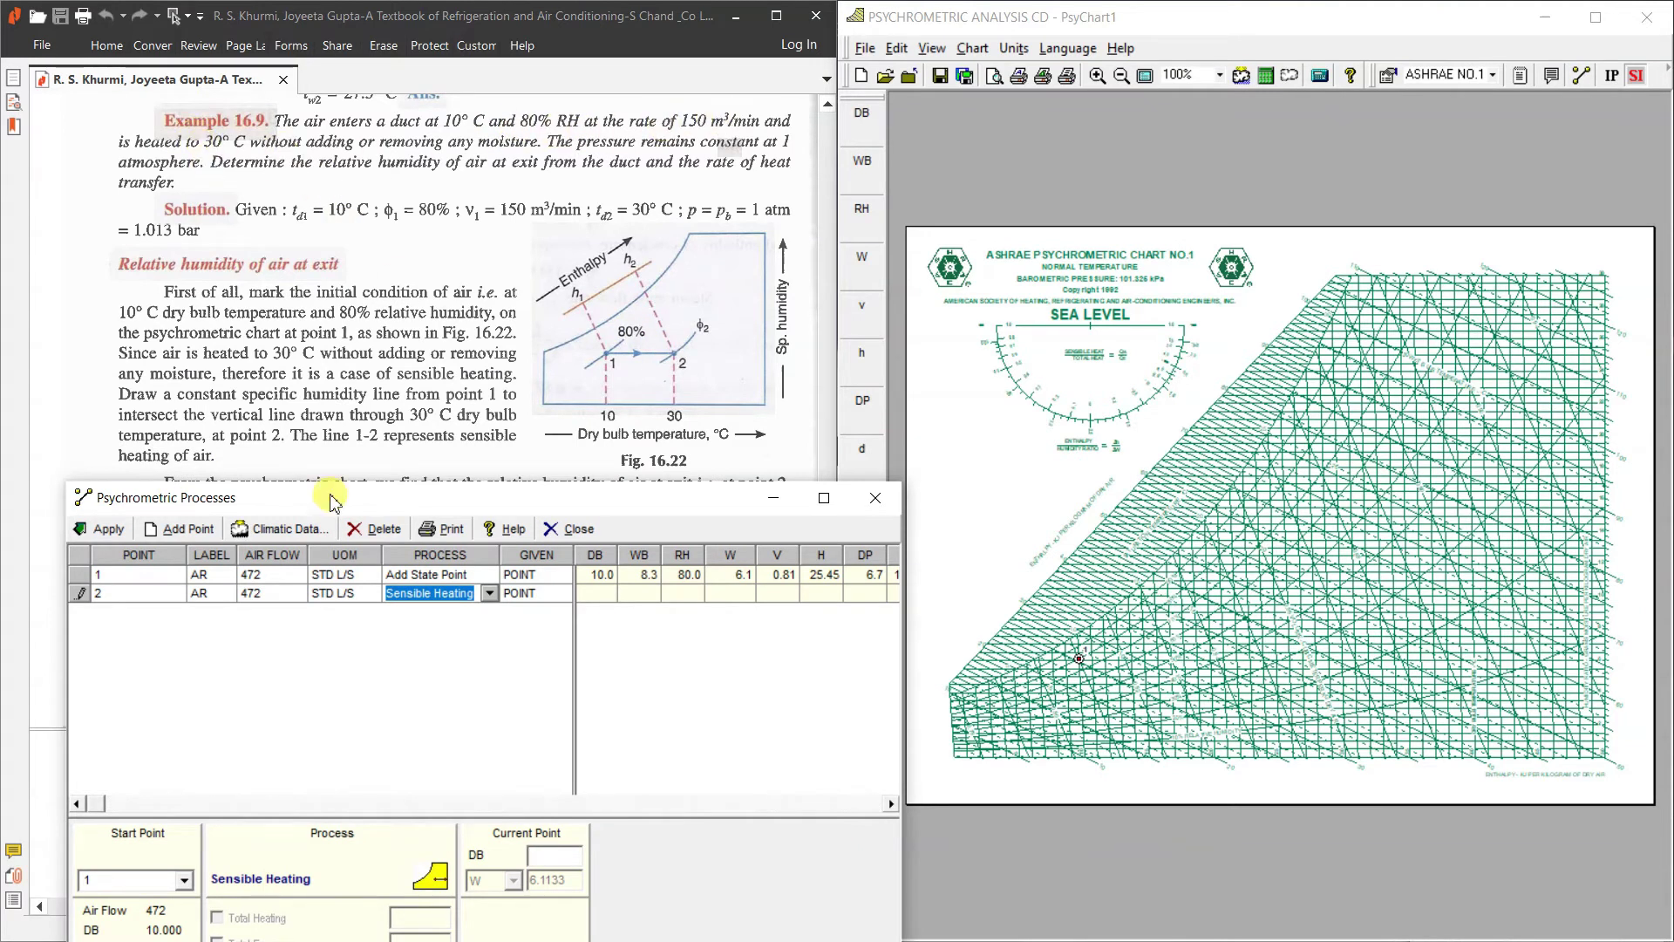
{"action": "type", "text": "30"}
{"action": "left_click", "coordinate": [114, 531]}
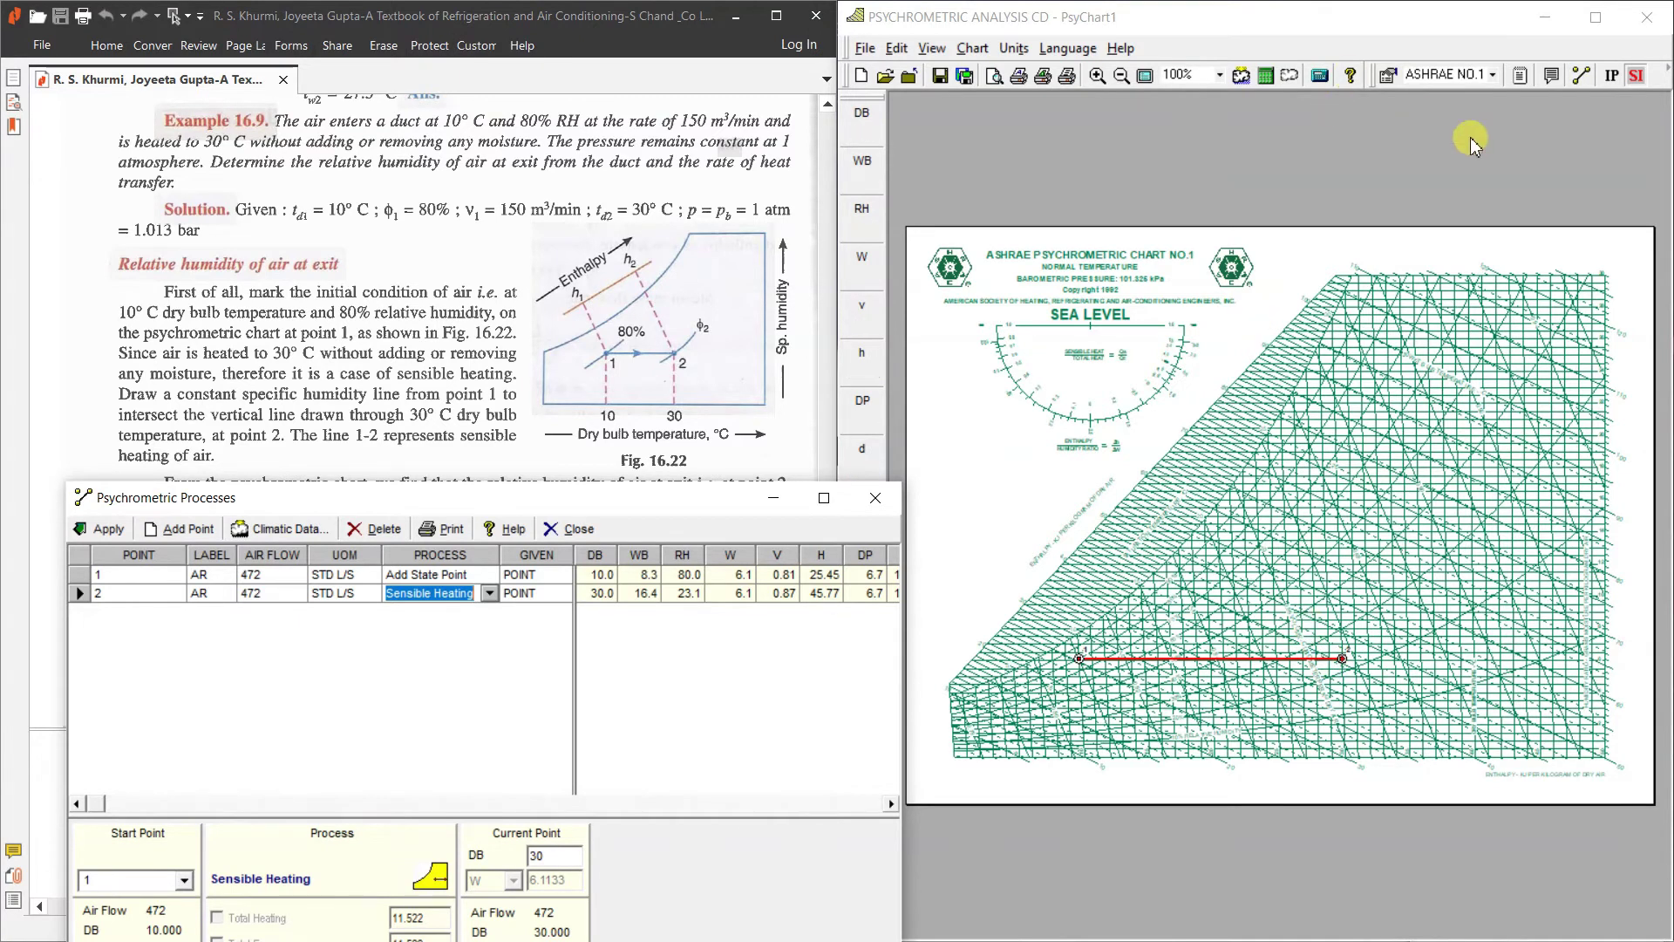
Step: Examine the sensible heating line between points 1 and 2 on the chart, marking its direction with a temporary arrowhead
{"action": "left_click", "coordinate": [1096, 77]}
{"action": "left_click", "coordinate": [1096, 77]}
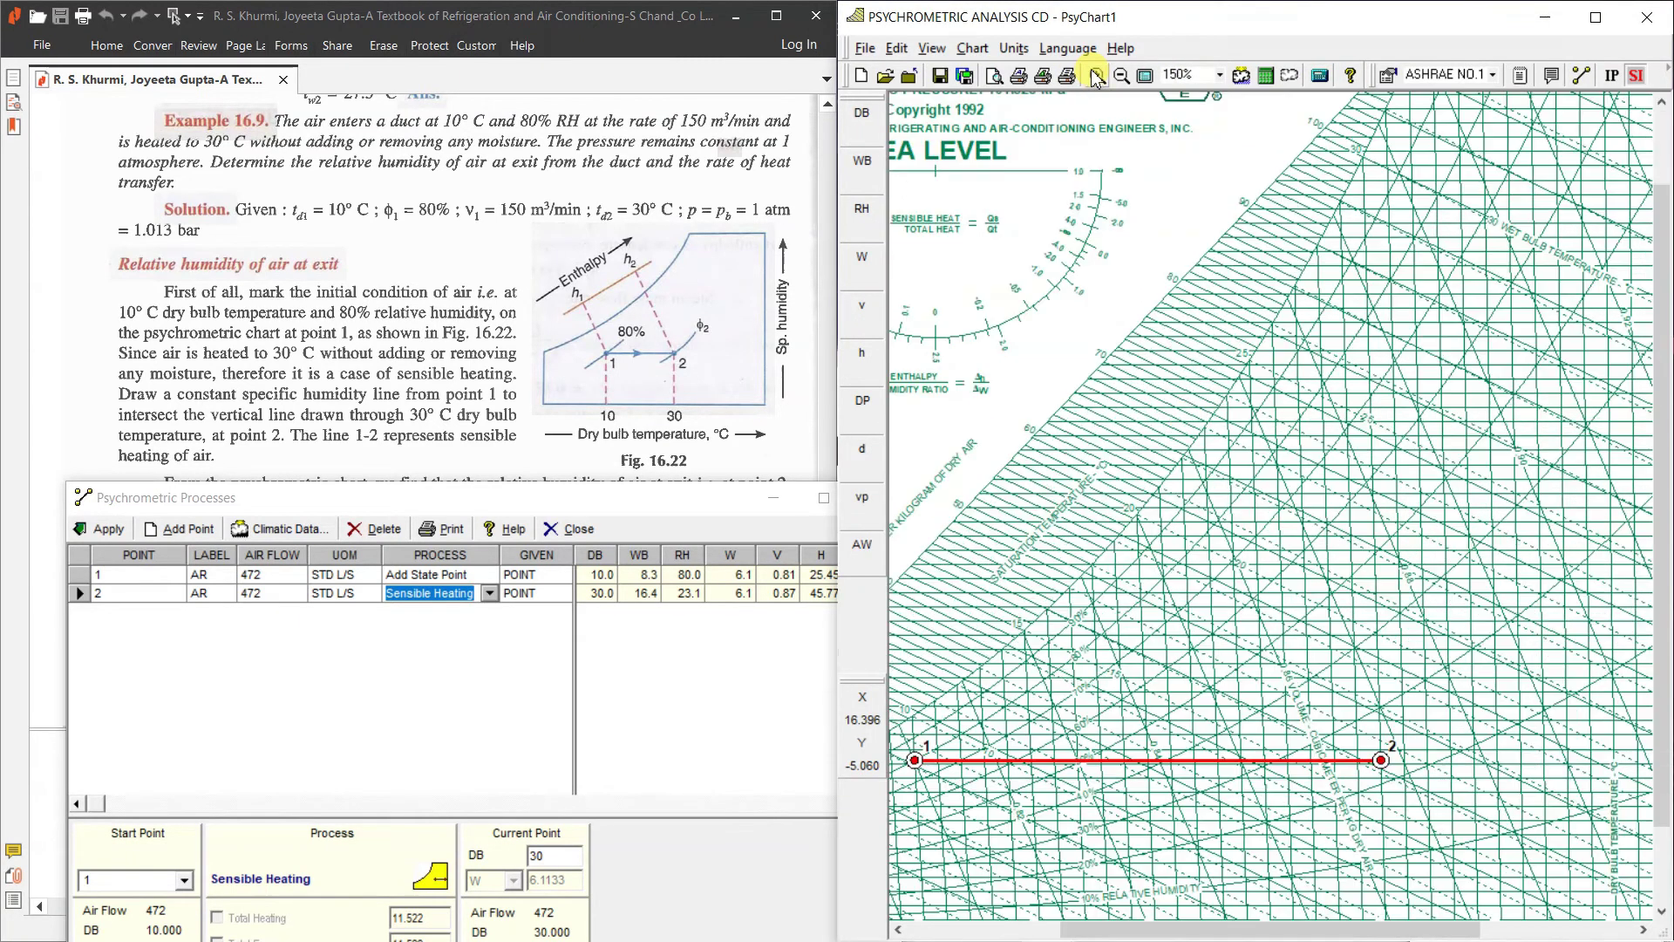
{"action": "left_click_drag", "start_coordinate": [1206, 498], "coordinate": [1221, 420]}
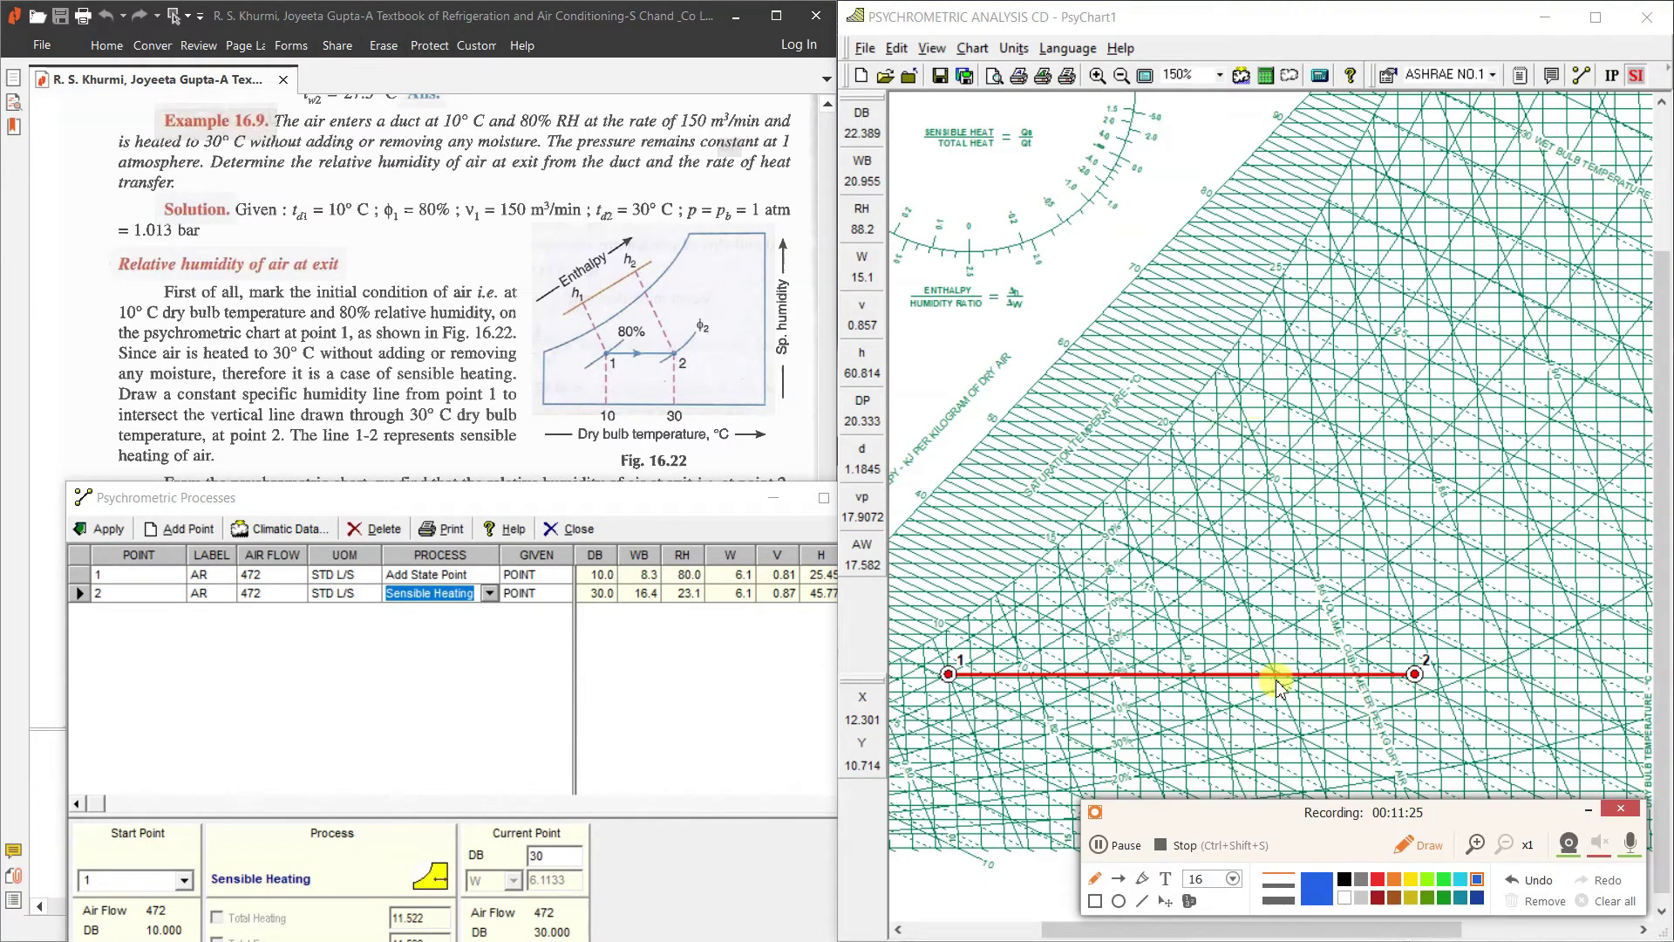
{"action": "mouse_move", "coordinate": [1169, 649]}
{"action": "left_mouse_down"}
{"action": "mouse_move", "coordinate": [1223, 673]}
{"action": "mouse_move", "coordinate": [1184, 697]}
{"action": "left_mouse_up"}
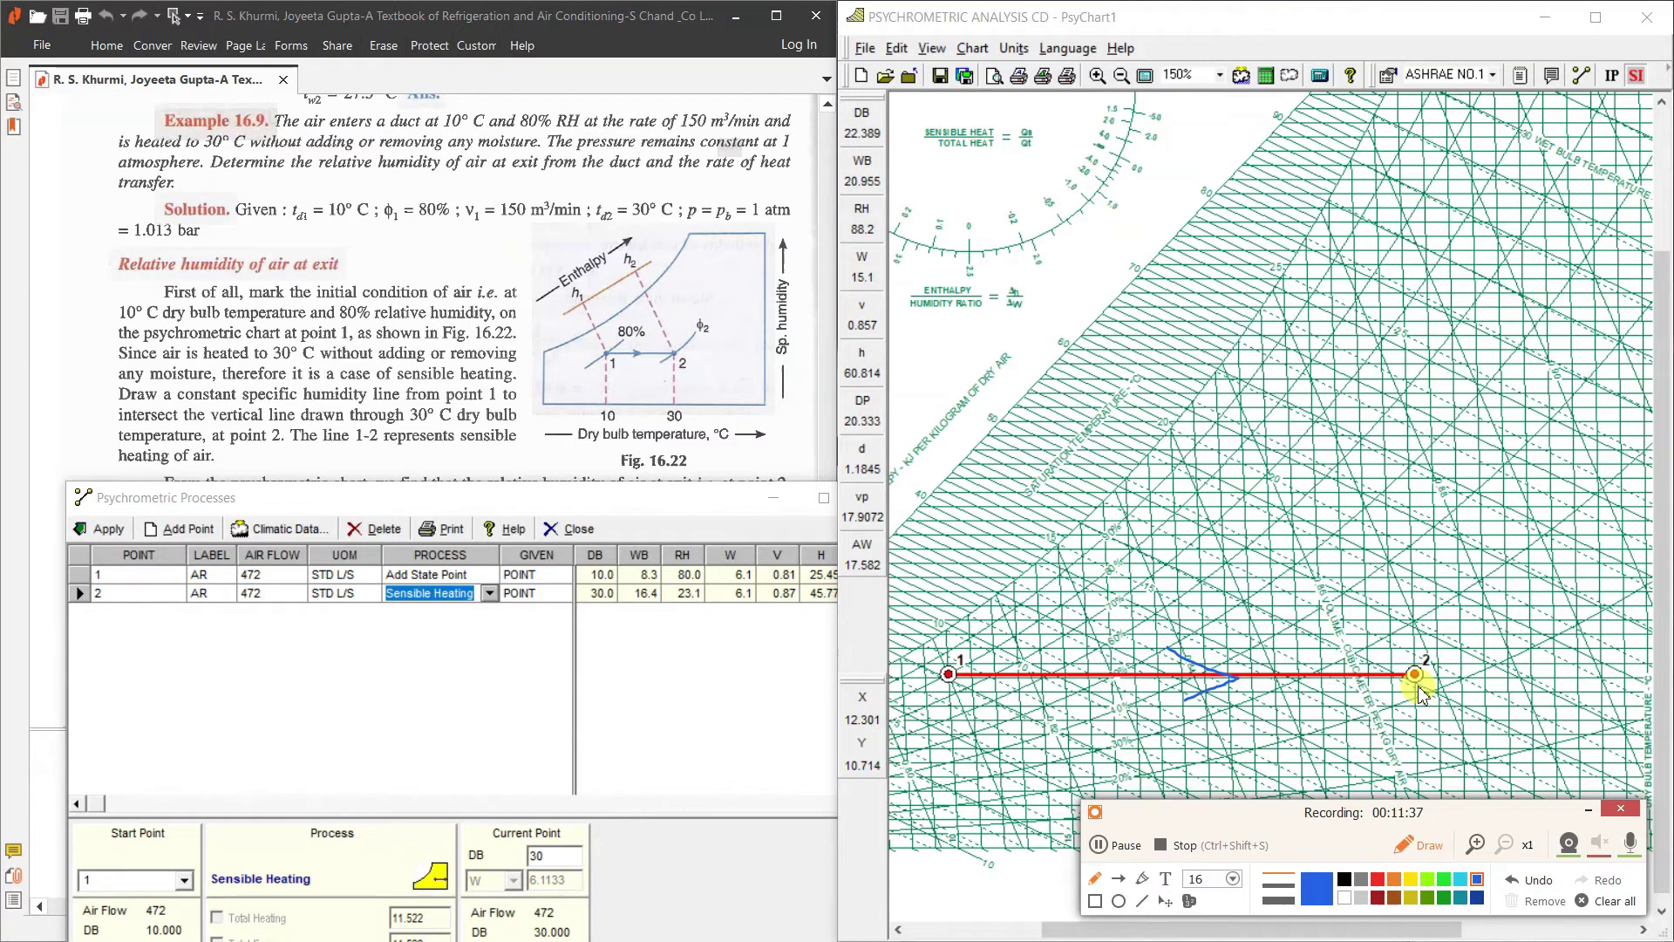
{"action": "left_click", "coordinate": [1605, 901]}
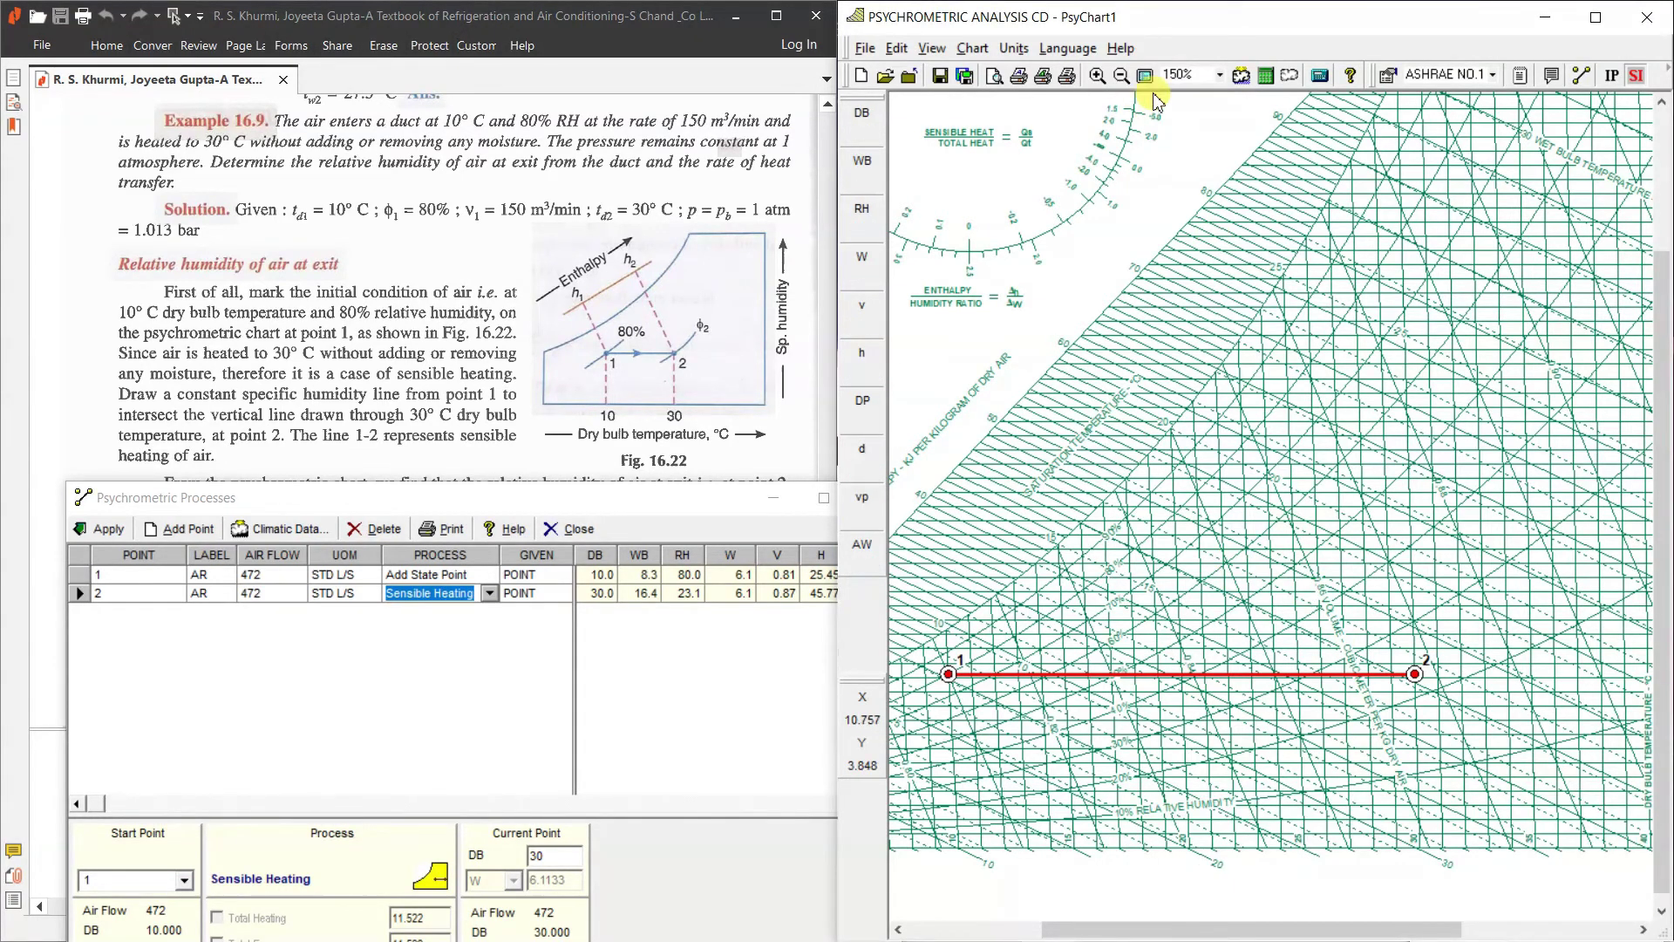
{"action": "left_click", "coordinate": [1120, 76]}
{"action": "left_click", "coordinate": [1119, 76]}
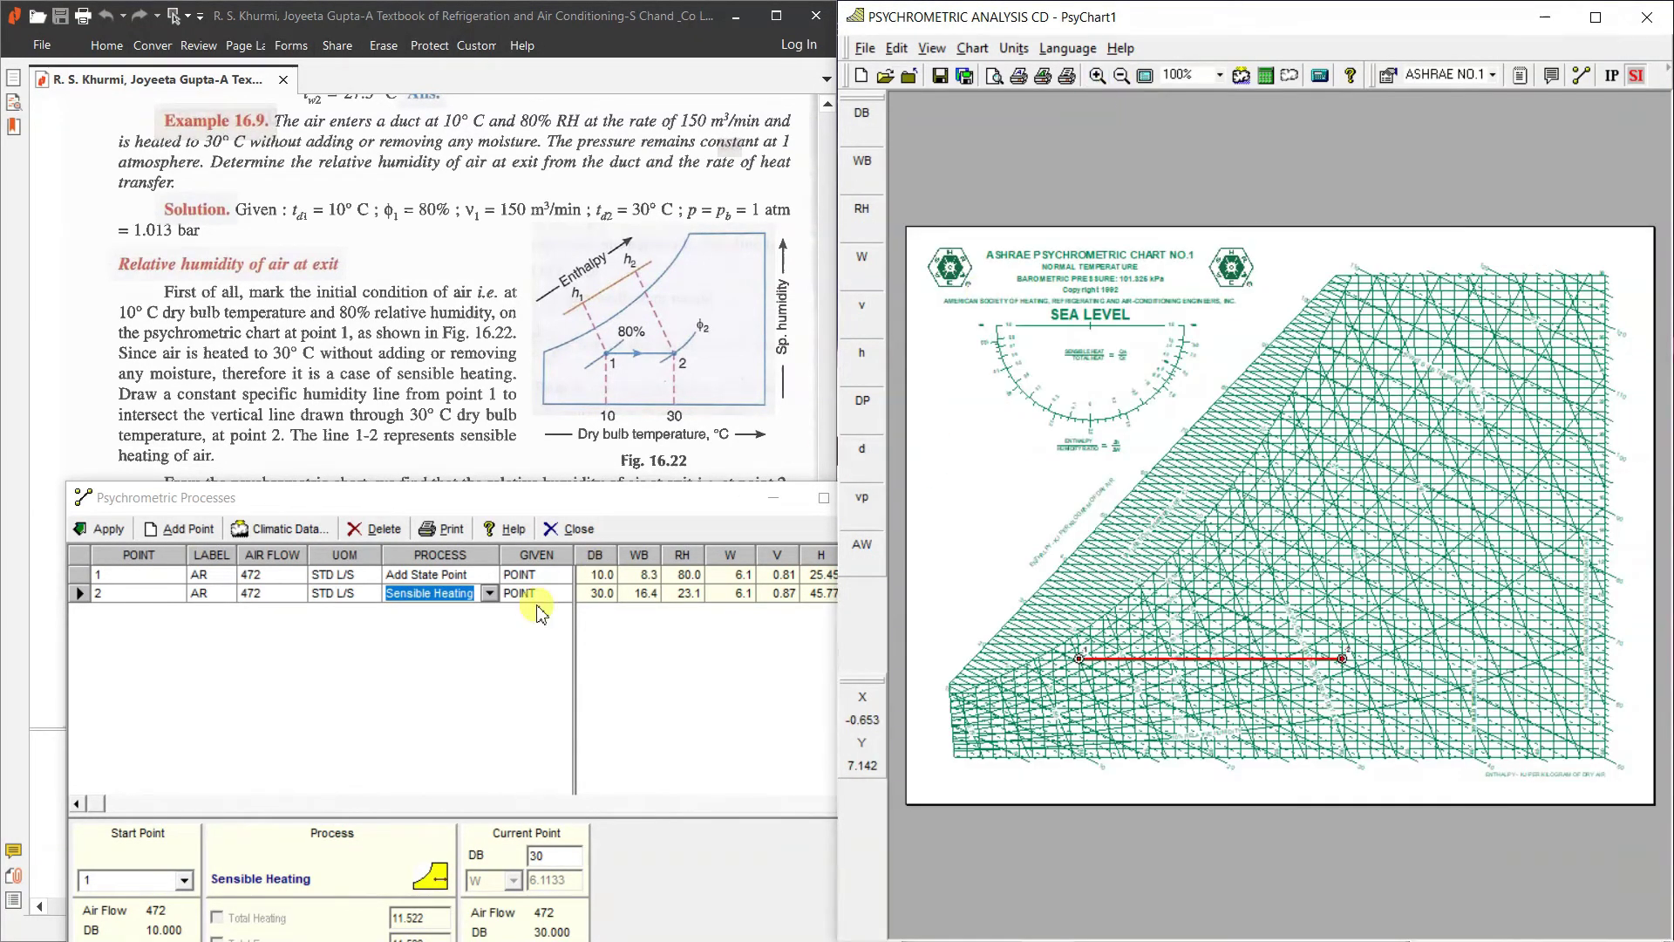
Step: Move the Psychrometric Processes window clear of the textbook's exit humidity answer and circle point 2's RH value for comparison
{"action": "left_click_drag", "start_coordinate": [508, 513], "coordinate": [560, 616]}
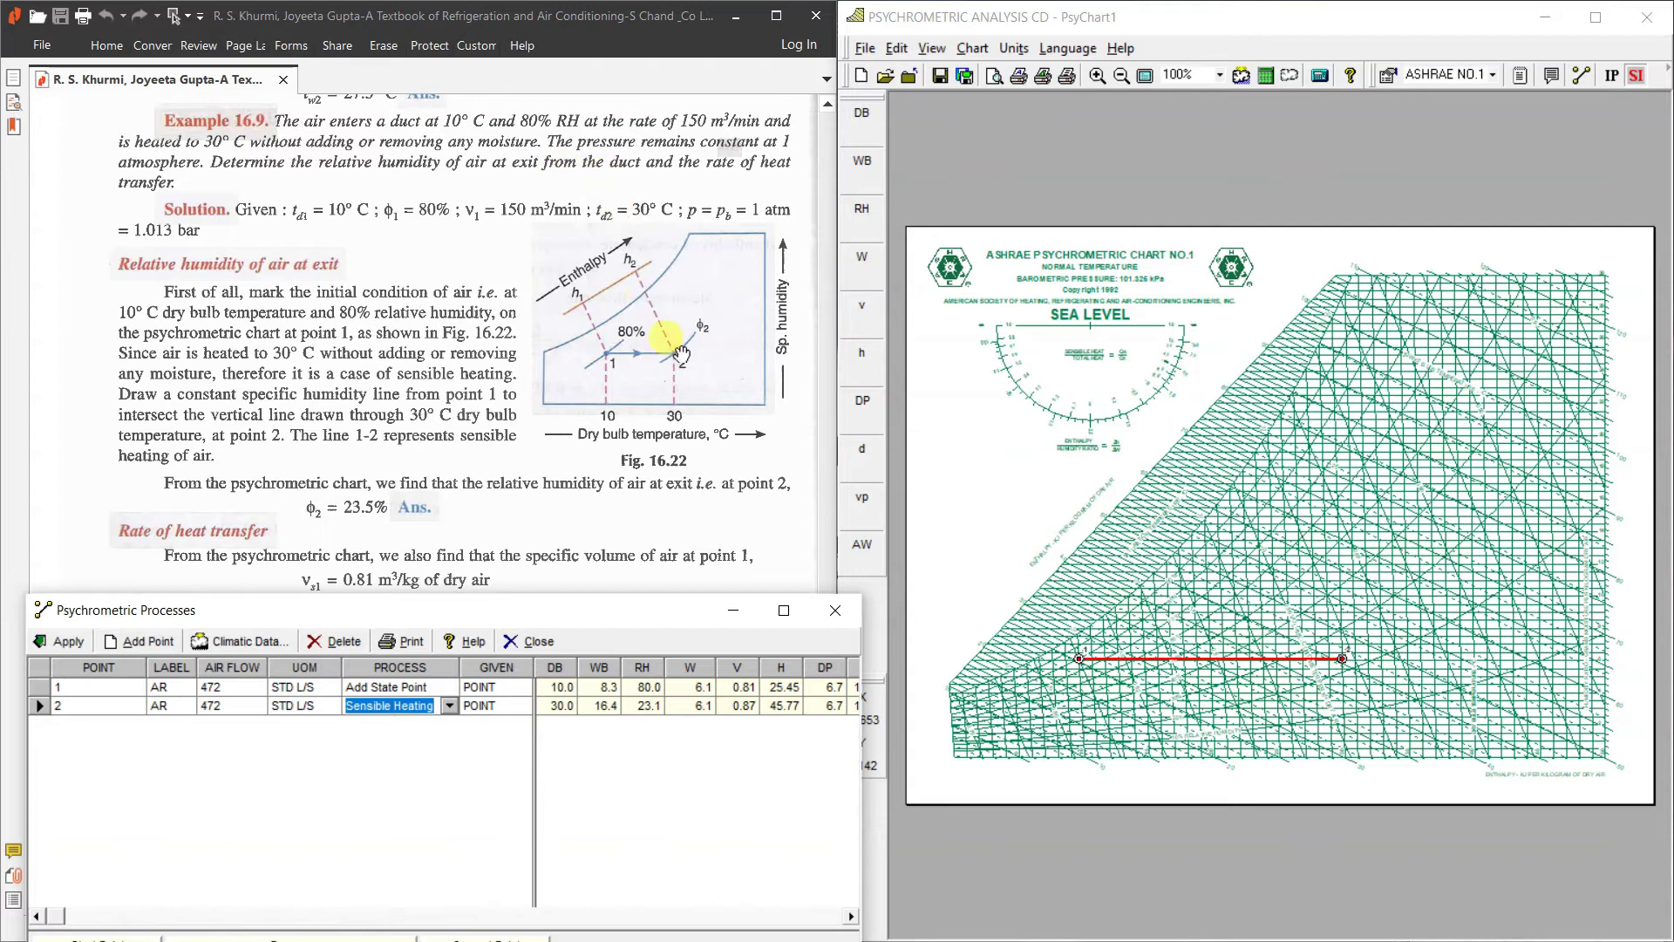
{"action": "left_click", "coordinate": [66, 706]}
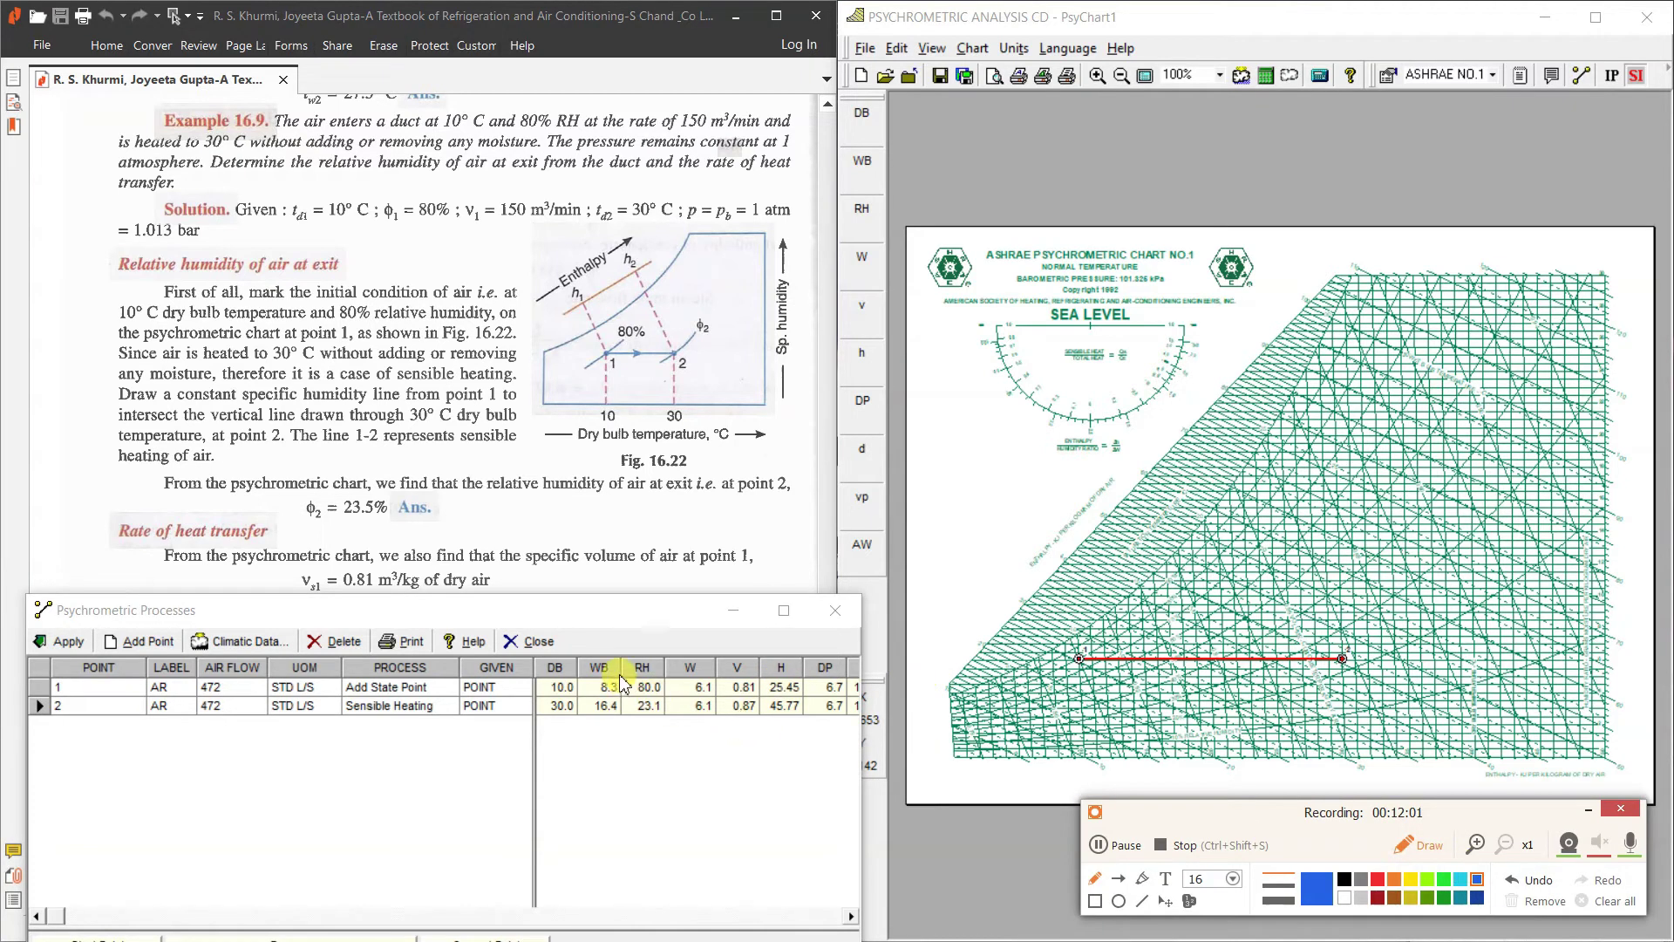
{"action": "mouse_move", "coordinate": [645, 695]}
{"action": "left_mouse_down"}
{"action": "mouse_move", "coordinate": [624, 708]}
{"action": "mouse_move", "coordinate": [667, 711]}
{"action": "mouse_move", "coordinate": [647, 696]}
{"action": "left_mouse_up"}
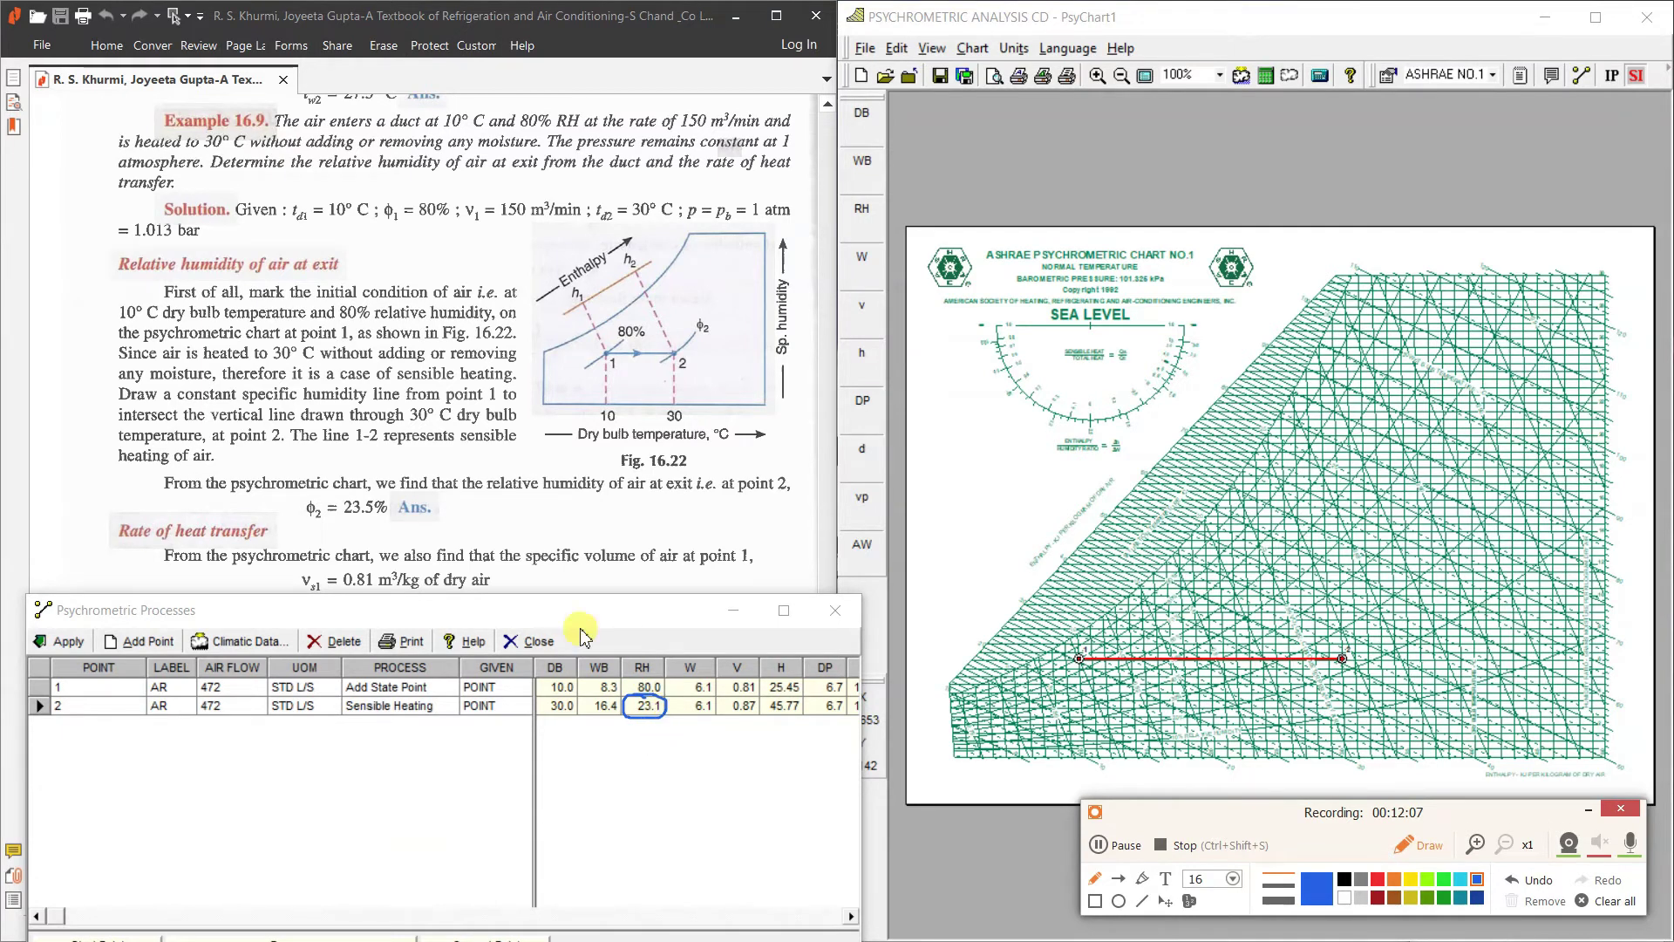
Step: Circle the textbook's exit relative humidity answer for comparison with point 2, then clear the temporary markings
{"action": "mouse_move", "coordinate": [375, 481]}
{"action": "left_mouse_down"}
{"action": "mouse_move", "coordinate": [288, 504]}
{"action": "mouse_move", "coordinate": [394, 539]}
{"action": "mouse_move", "coordinate": [371, 477]}
{"action": "left_mouse_up"}
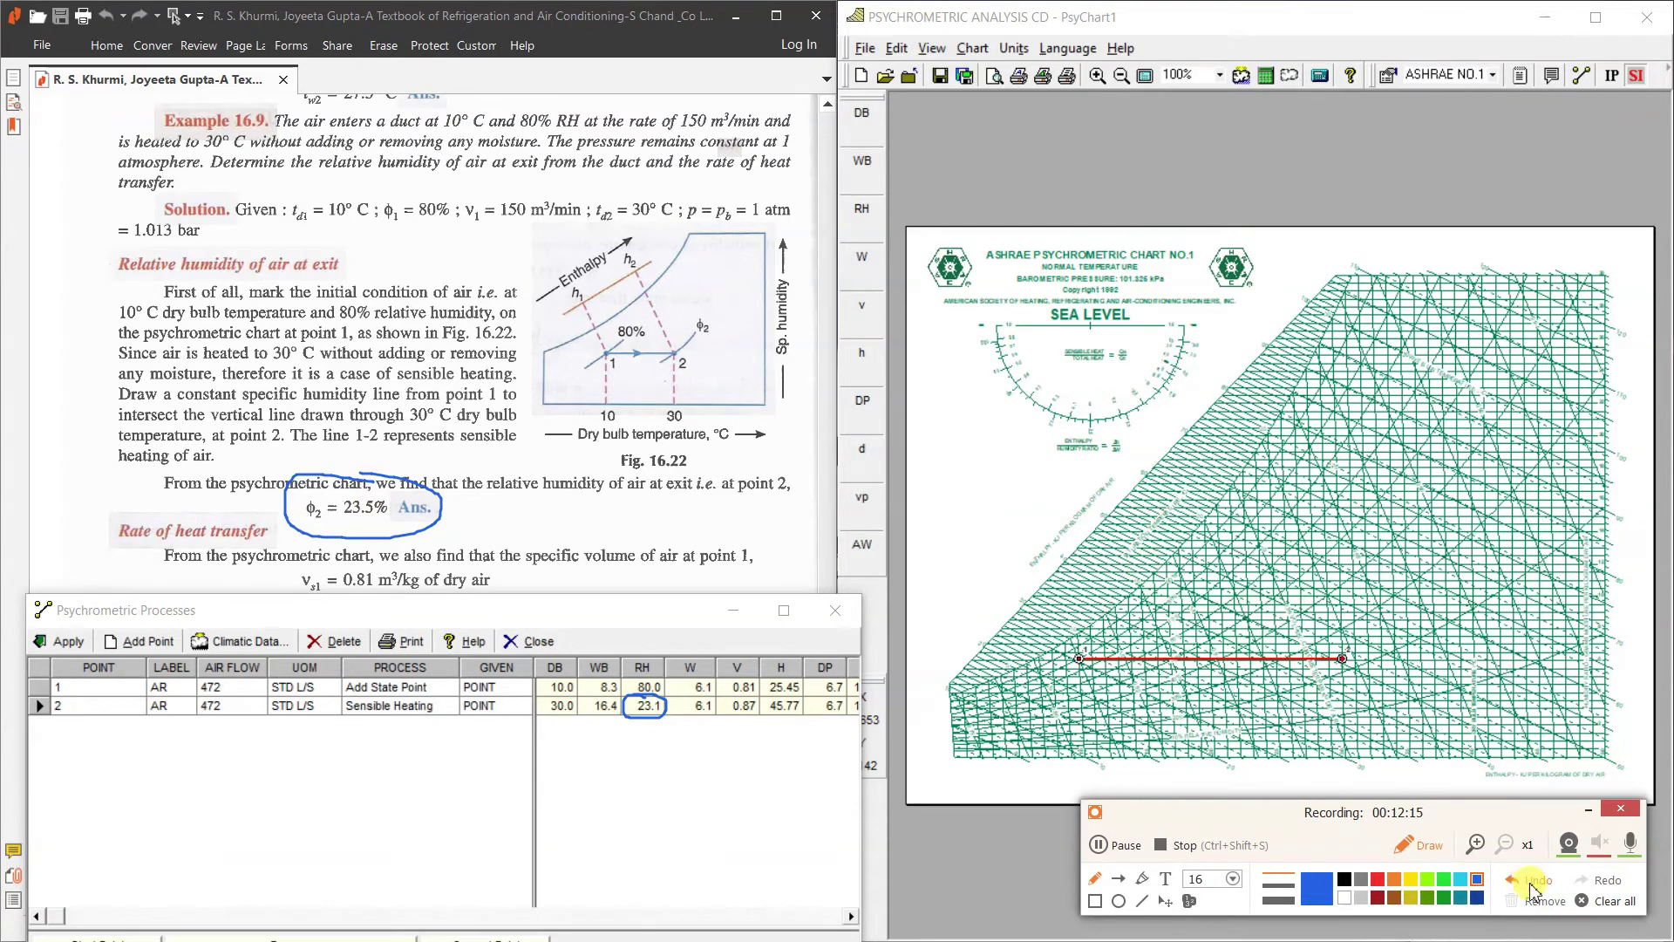
{"action": "left_click", "coordinate": [1589, 902]}
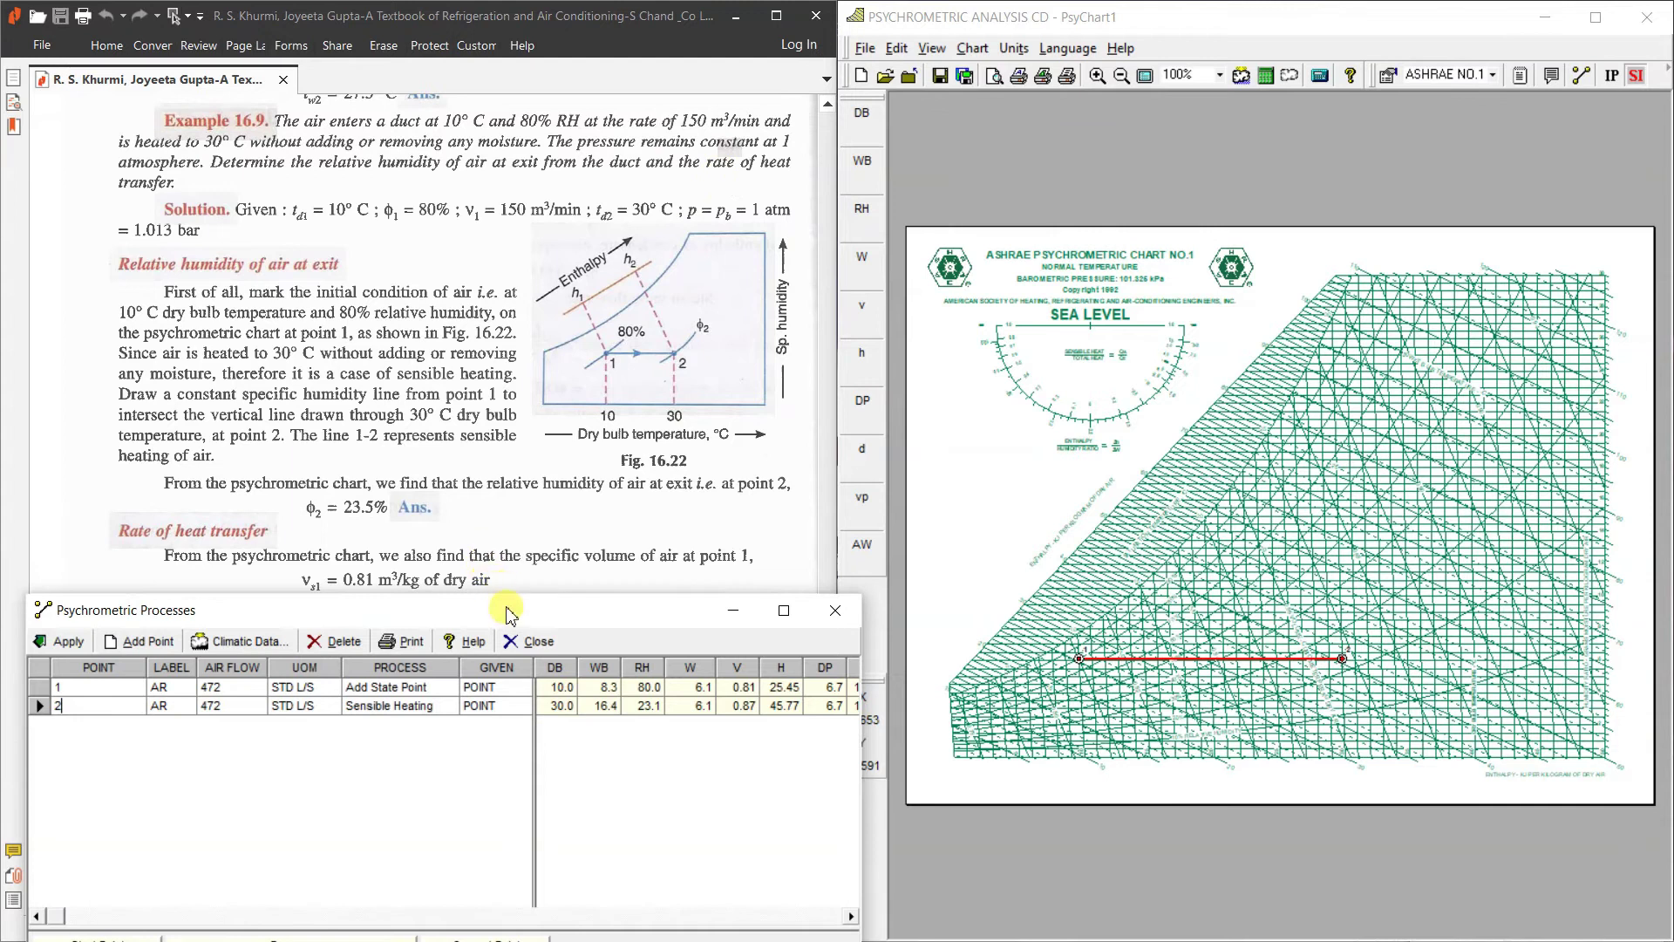
Step: Move the Psychrometric Processes window clear of the textbook and review the rate of heat transfer solution for Example 16.9
{"action": "left_click_drag", "start_coordinate": [508, 616], "coordinate": [1372, 474]}
{"action": "left_click", "coordinate": [553, 621]}
{"action": "scroll", "coordinate": [537, 618], "scroll_direction": "down", "scroll_amount": 3}
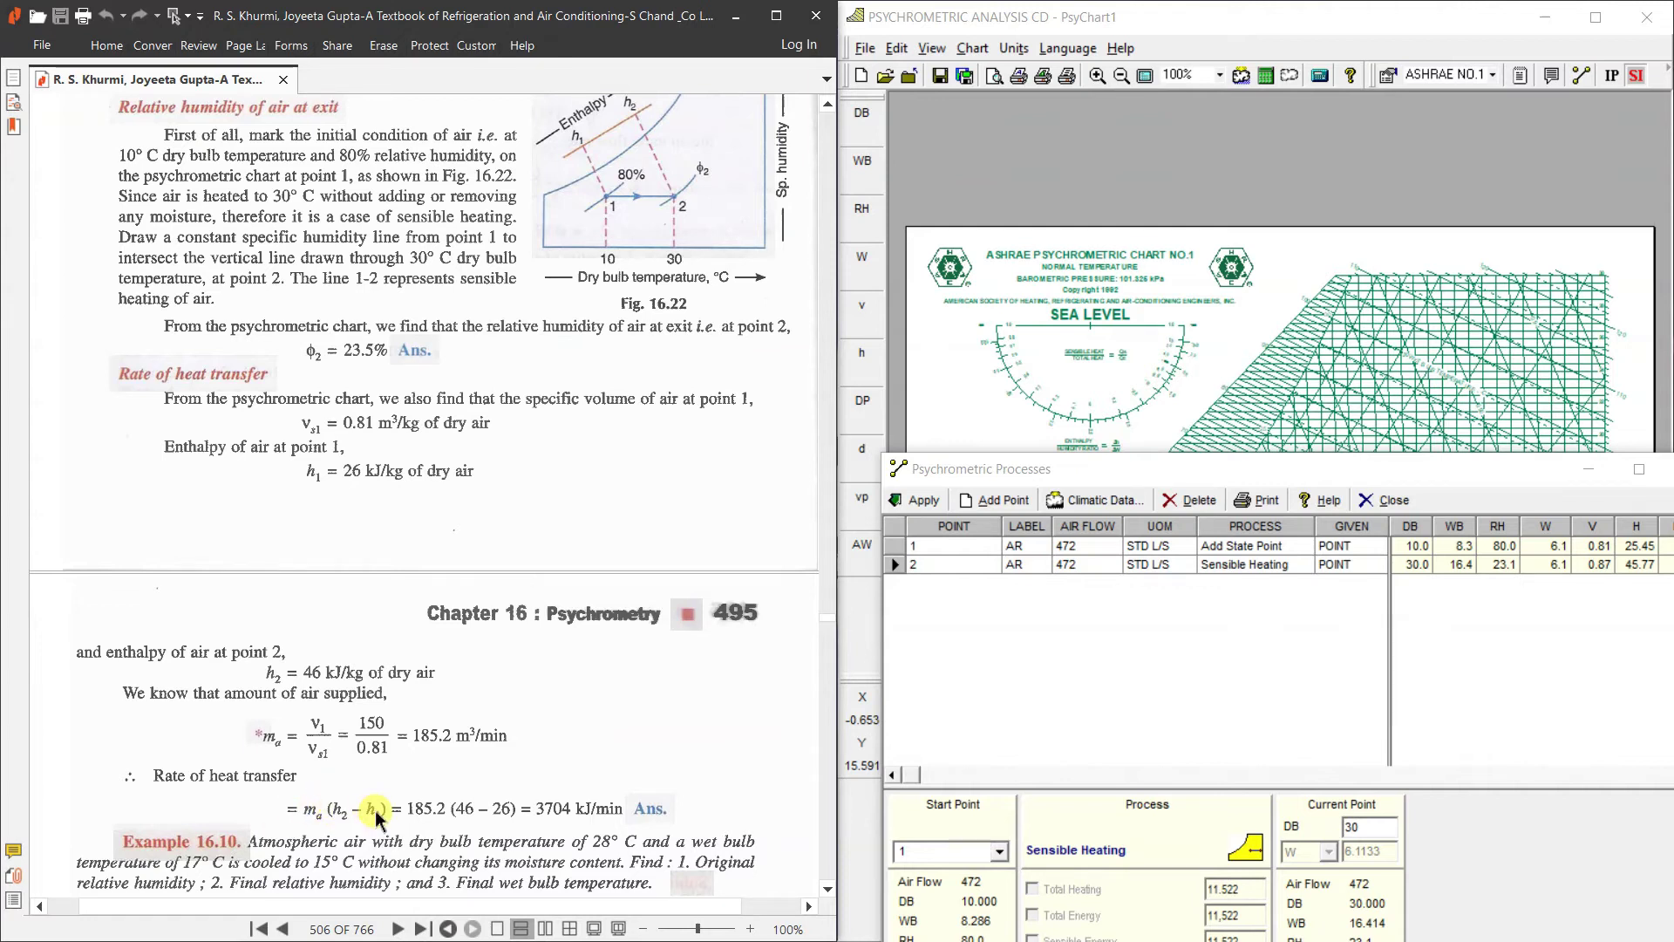
{"action": "scroll", "coordinate": [307, 825], "scroll_direction": "up", "scroll_amount": 1}
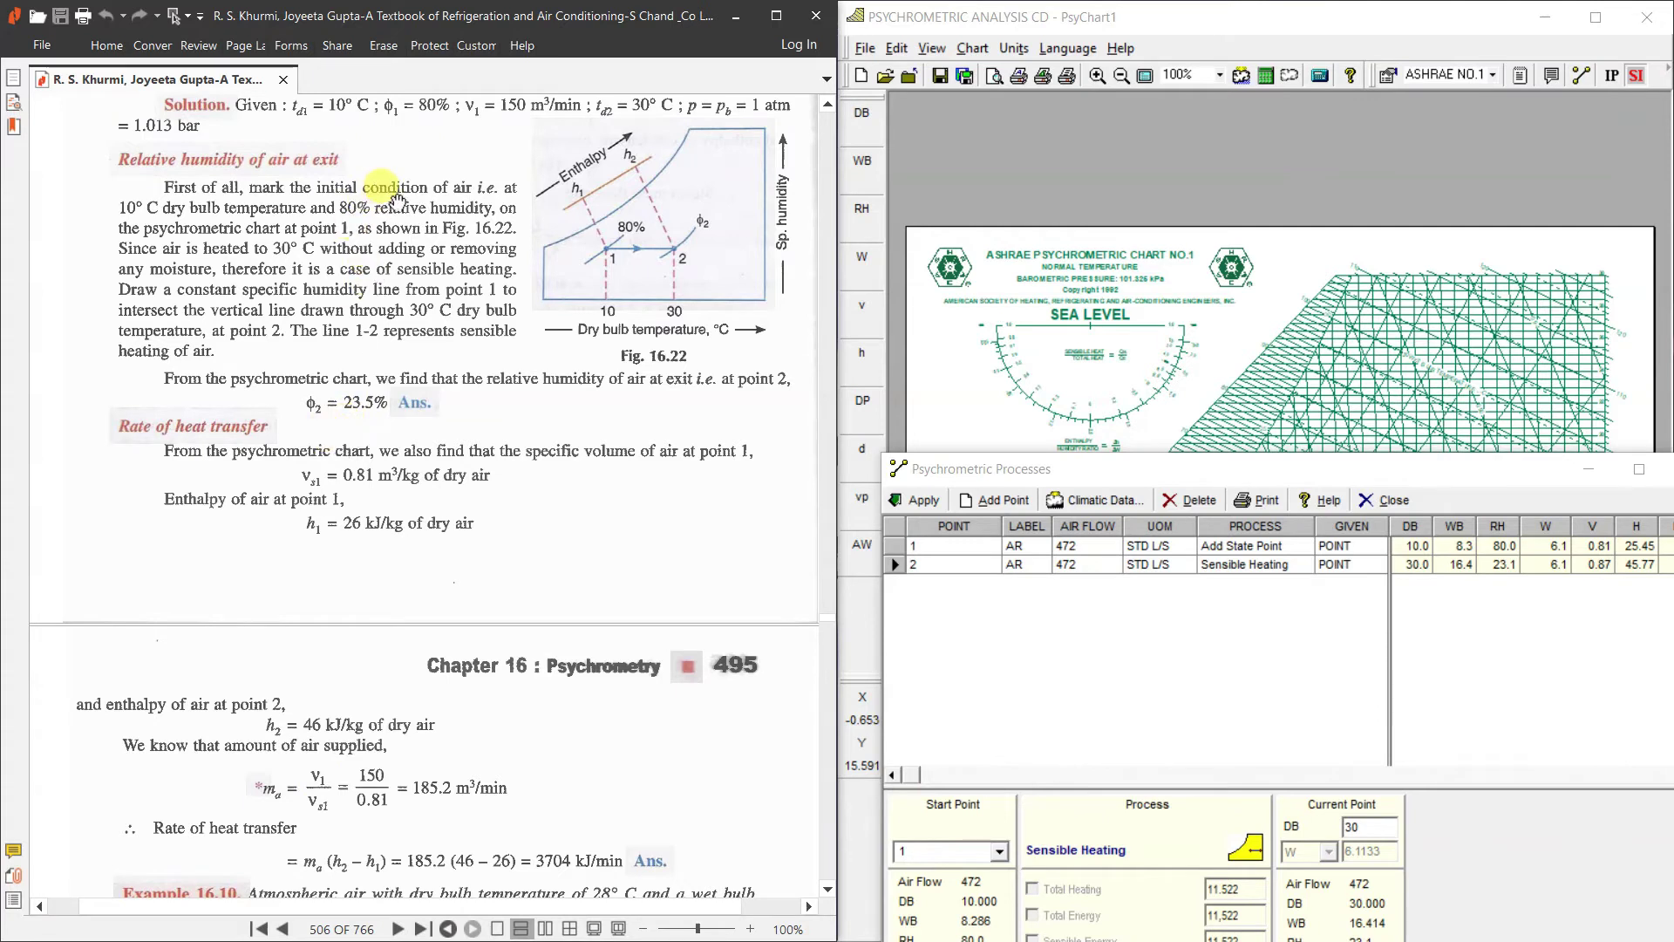
{"action": "scroll", "coordinate": [410, 222], "scroll_direction": "up", "scroll_amount": 1}
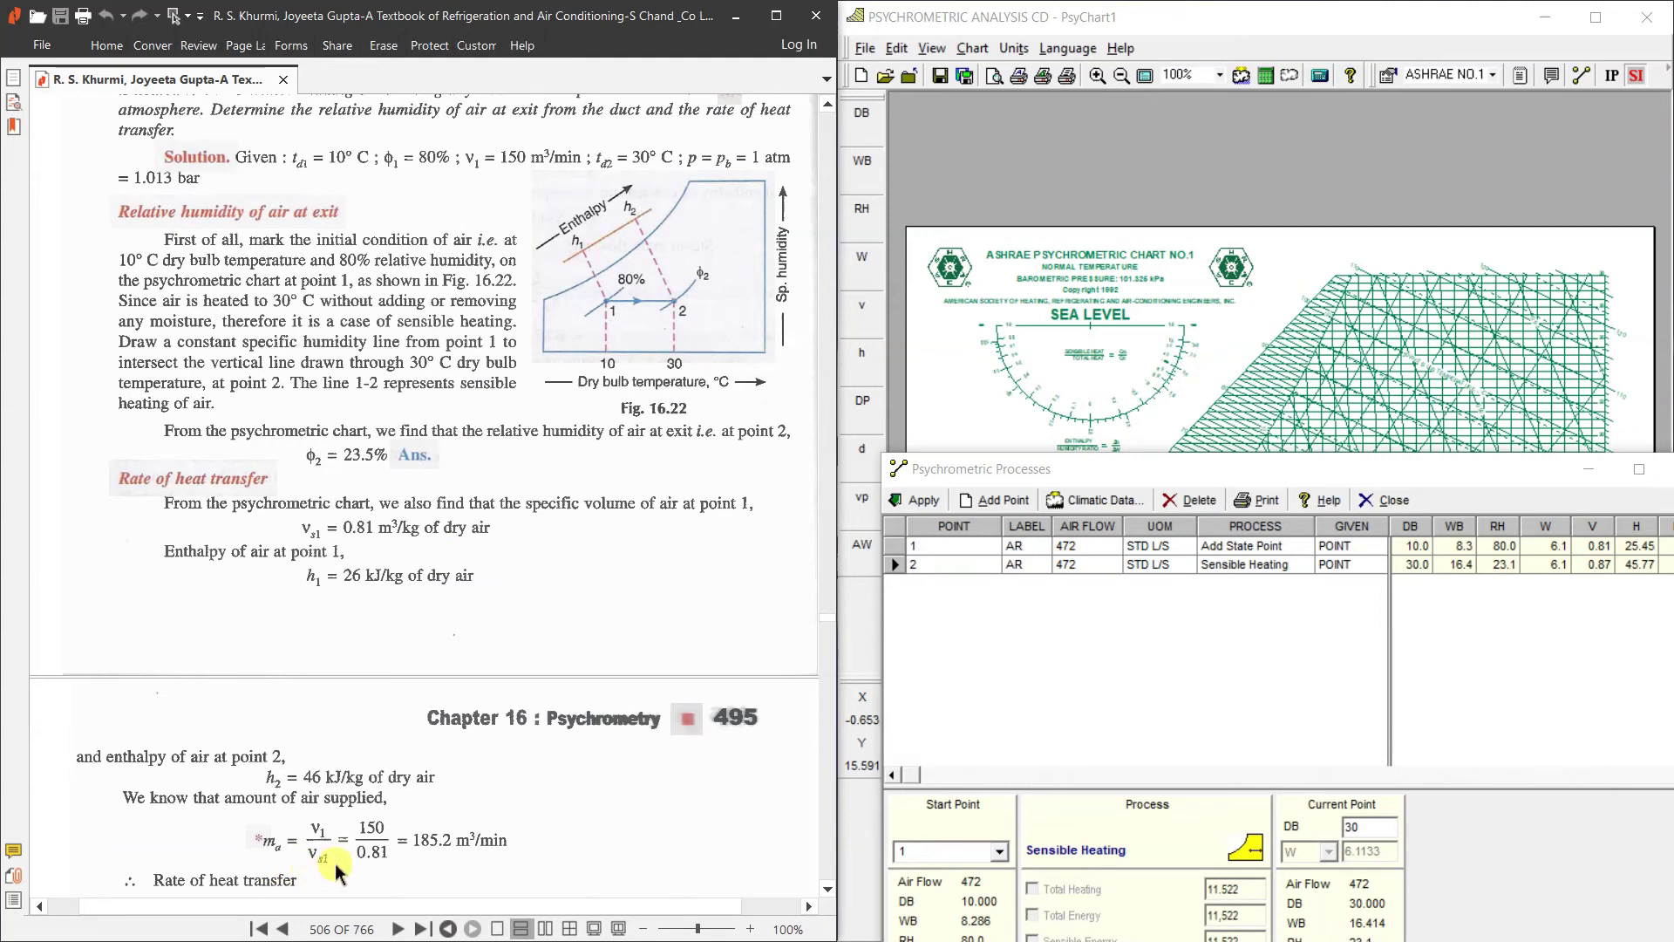
Step: Circle point 1's specific volume in the processes table and mark the matching volume and flow terms in the textbook's mass flow equation
{"action": "left_click_drag", "start_coordinate": [1248, 477], "coordinate": [1036, 499]}
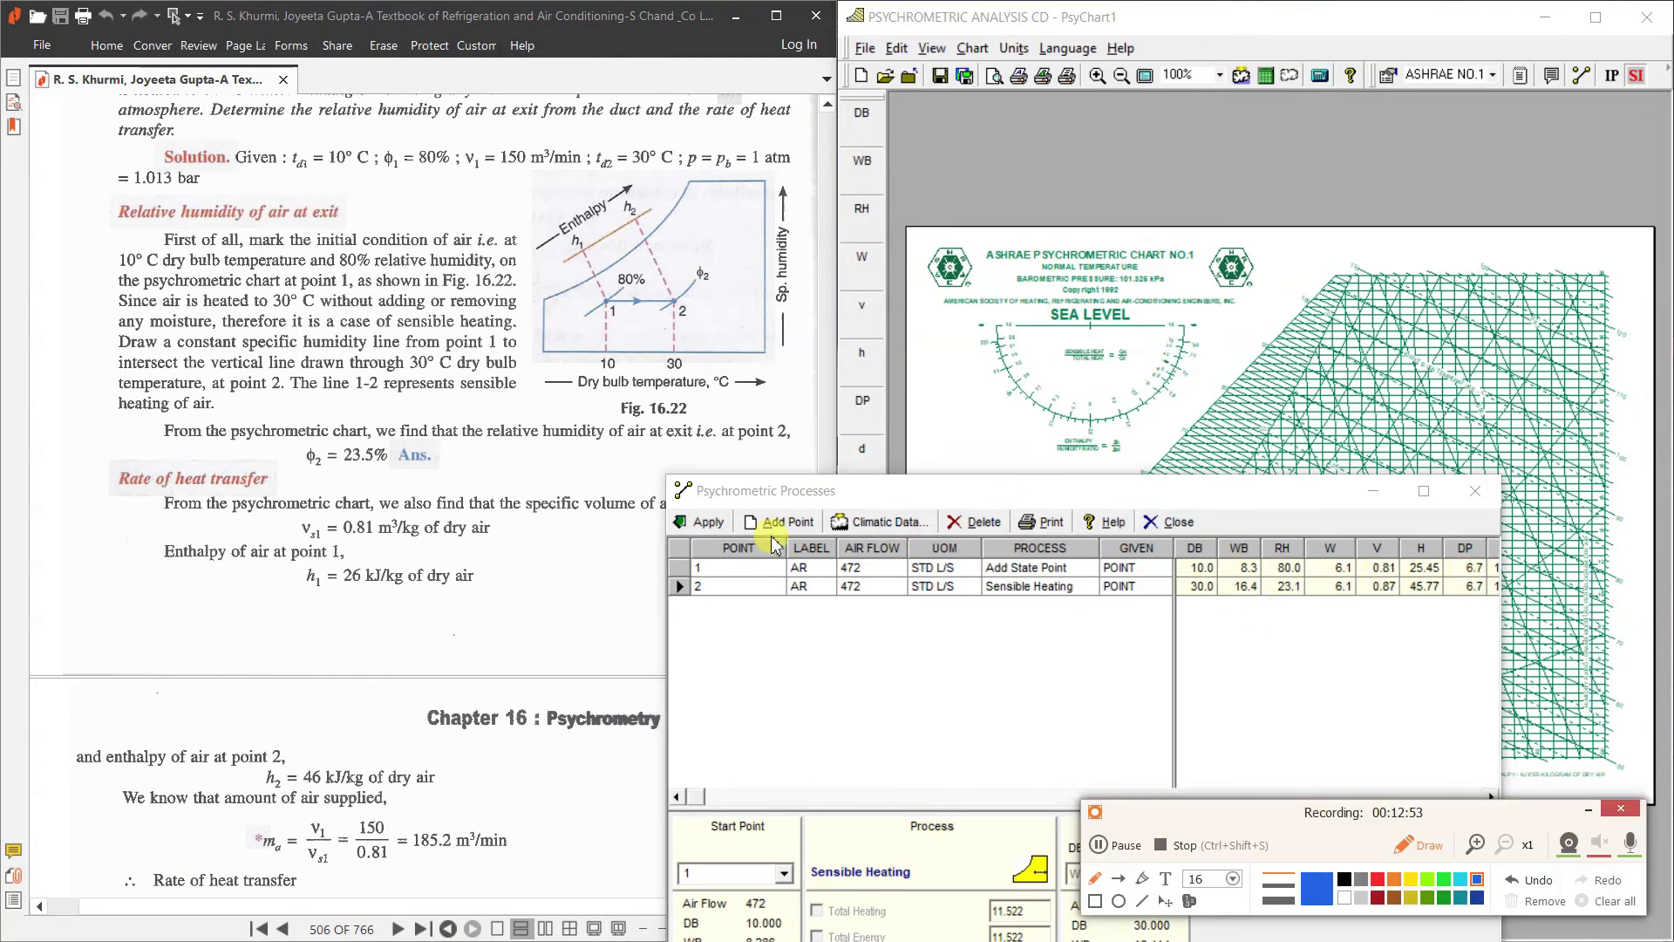
{"action": "mouse_move", "coordinate": [1382, 535]}
{"action": "left_mouse_down"}
{"action": "mouse_move", "coordinate": [1367, 568]}
{"action": "mouse_move", "coordinate": [1402, 577]}
{"action": "mouse_move", "coordinate": [1366, 542]}
{"action": "left_mouse_up"}
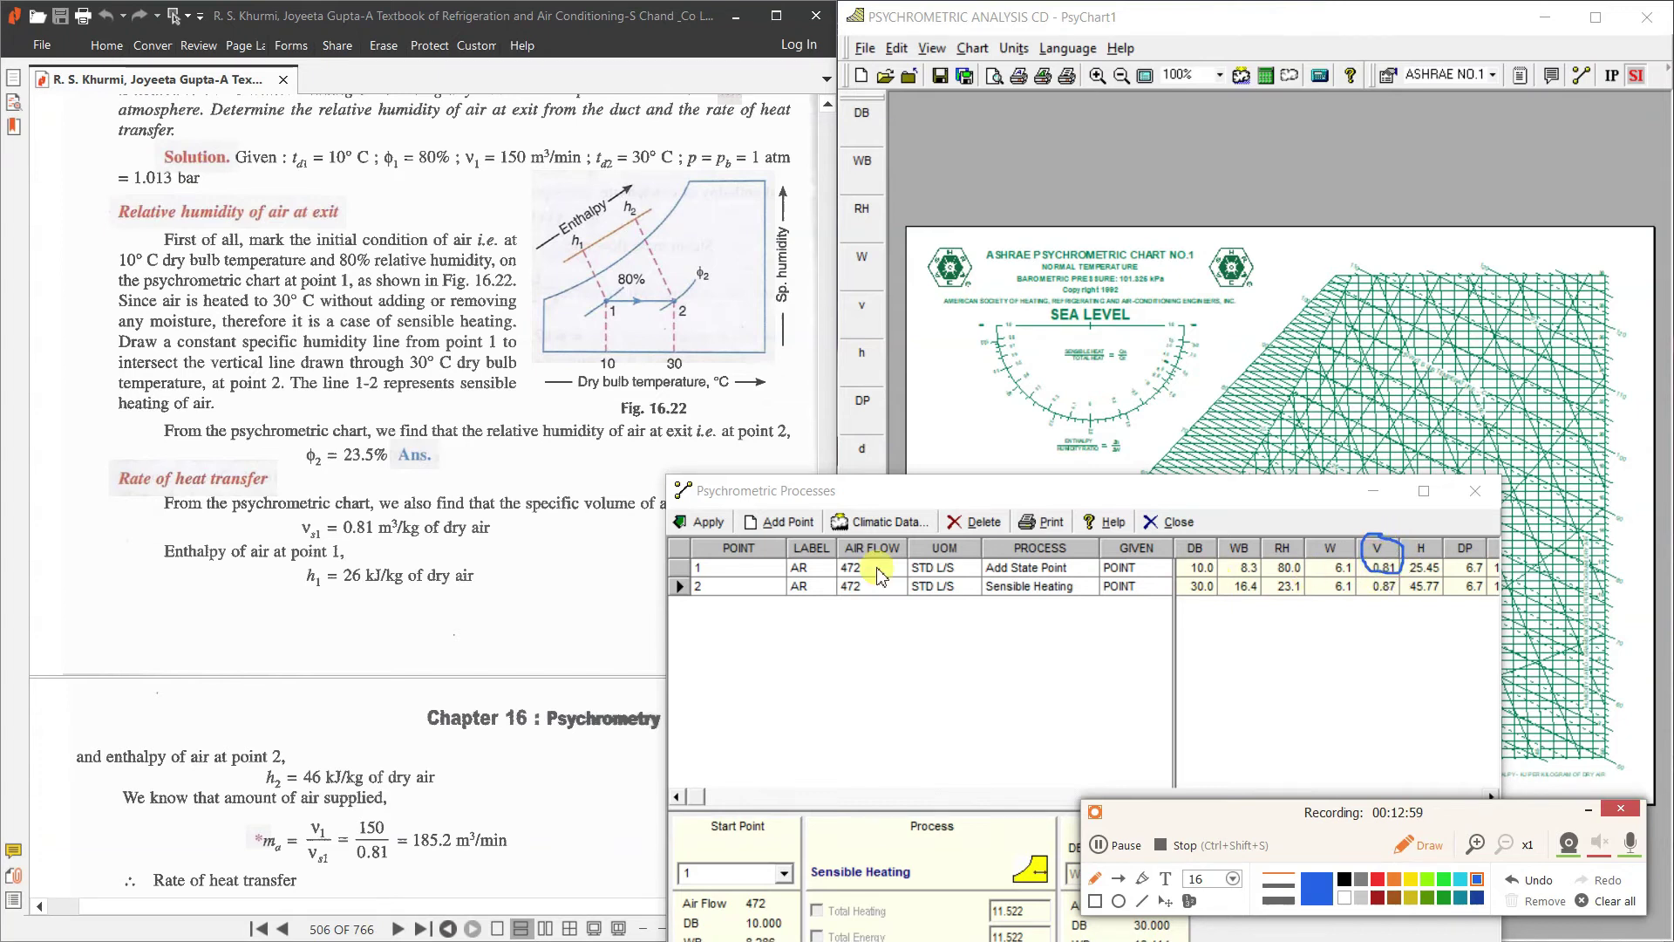
{"action": "mouse_move", "coordinate": [321, 850]}
{"action": "left_mouse_down"}
{"action": "mouse_move", "coordinate": [311, 879]}
{"action": "mouse_move", "coordinate": [346, 859]}
{"action": "mouse_move", "coordinate": [403, 863]}
{"action": "mouse_move", "coordinate": [353, 841]}
{"action": "mouse_move", "coordinate": [405, 868]}
{"action": "left_mouse_up"}
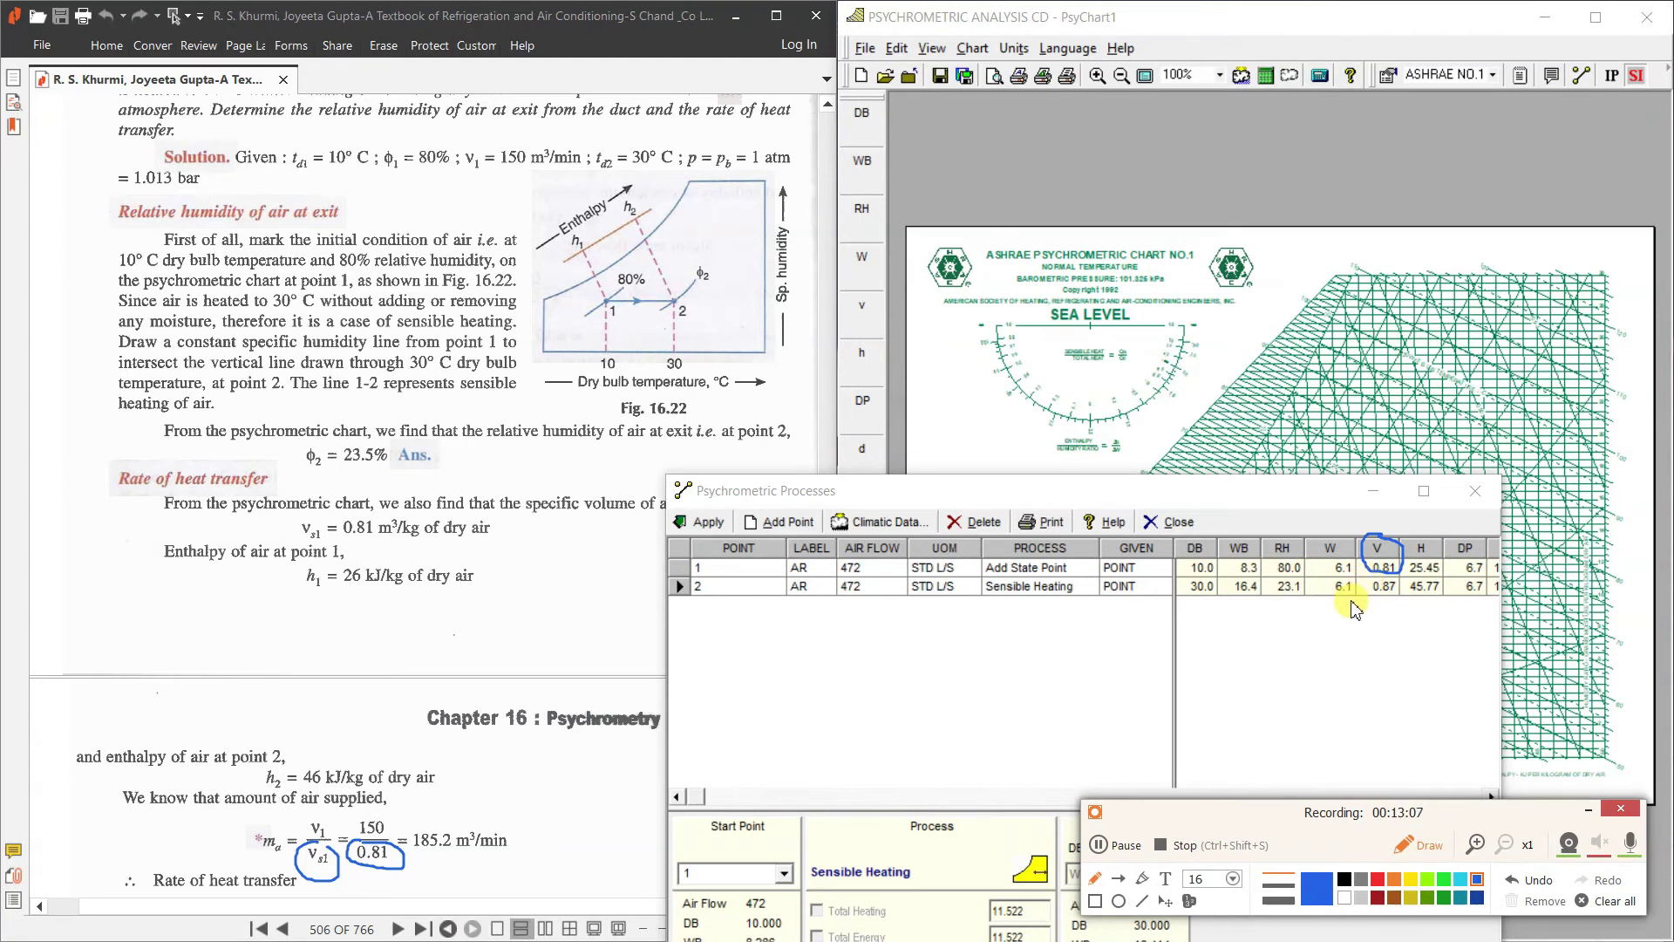
{"action": "mouse_move", "coordinate": [370, 820]}
{"action": "left_mouse_down"}
{"action": "mouse_move", "coordinate": [353, 844]}
{"action": "mouse_move", "coordinate": [400, 820]}
{"action": "mouse_move", "coordinate": [362, 810]}
{"action": "left_mouse_up"}
{"action": "mouse_move", "coordinate": [503, 135]}
{"action": "left_mouse_down"}
{"action": "mouse_move", "coordinate": [471, 174]}
{"action": "mouse_move", "coordinate": [580, 175]}
{"action": "mouse_move", "coordinate": [541, 135]}
{"action": "mouse_move", "coordinate": [503, 136]}
{"action": "left_mouse_up"}
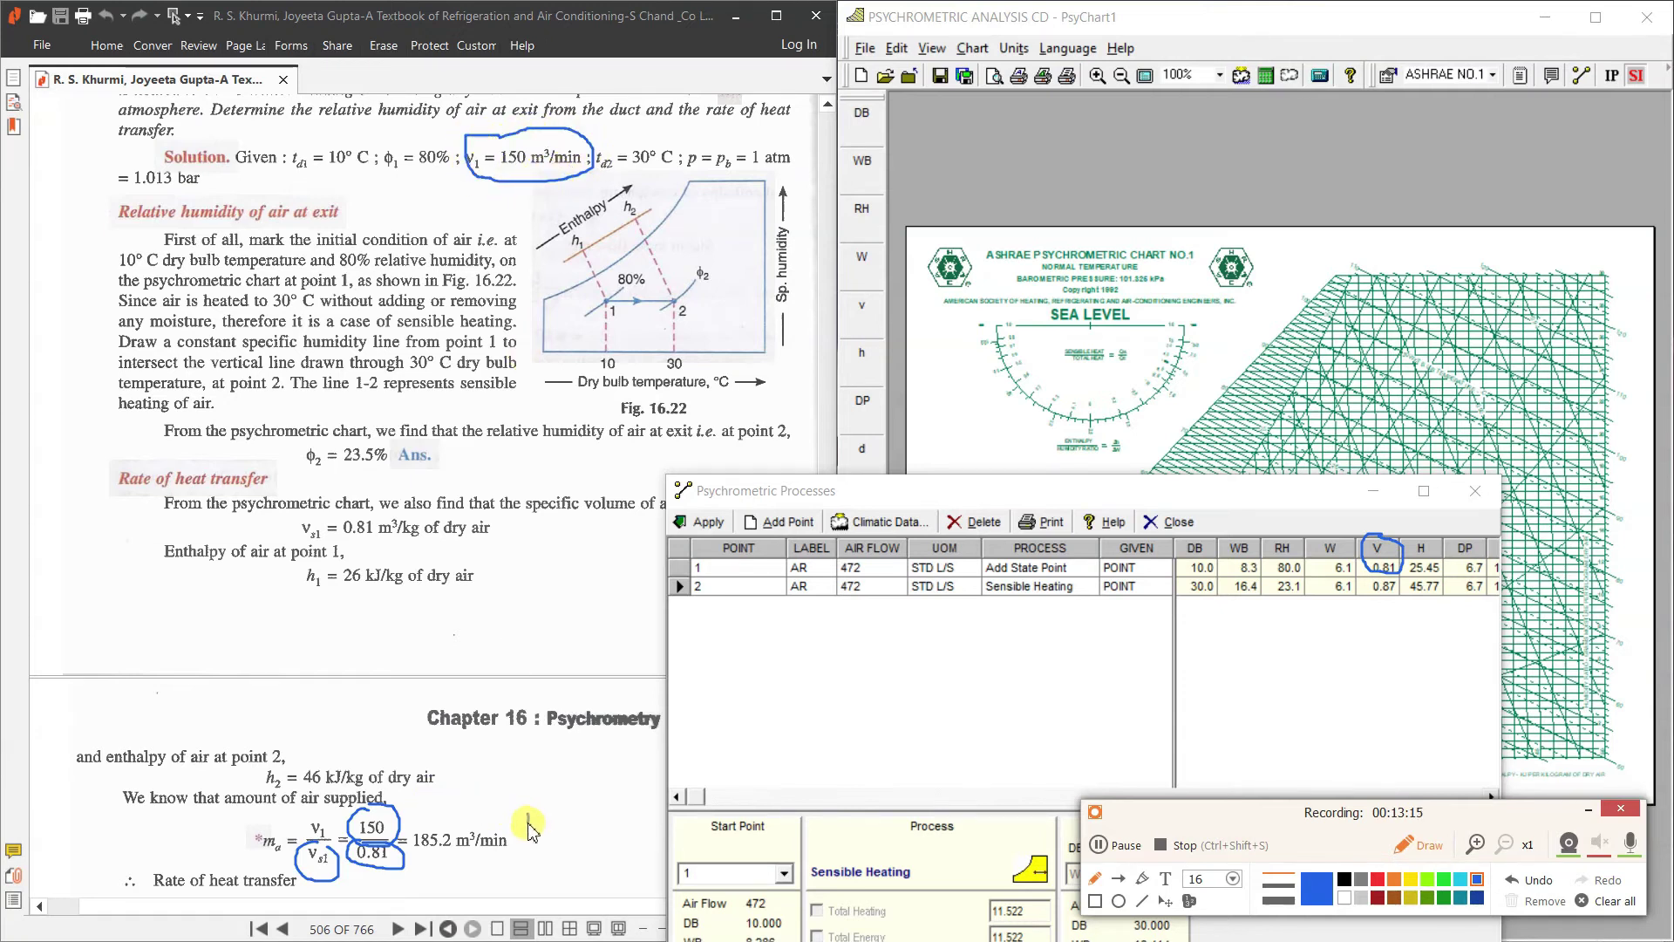
Step: Check the mass flow units by writing m³/min times kg/m³ beside the textbook equation, then clear all markings
{"action": "mouse_move", "coordinate": [539, 825]}
{"action": "left_mouse_down"}
{"action": "mouse_move", "coordinate": [528, 814]}
{"action": "mouse_move", "coordinate": [546, 820]}
{"action": "mouse_move", "coordinate": [549, 800]}
{"action": "mouse_move", "coordinate": [527, 863]}
{"action": "left_mouse_up"}
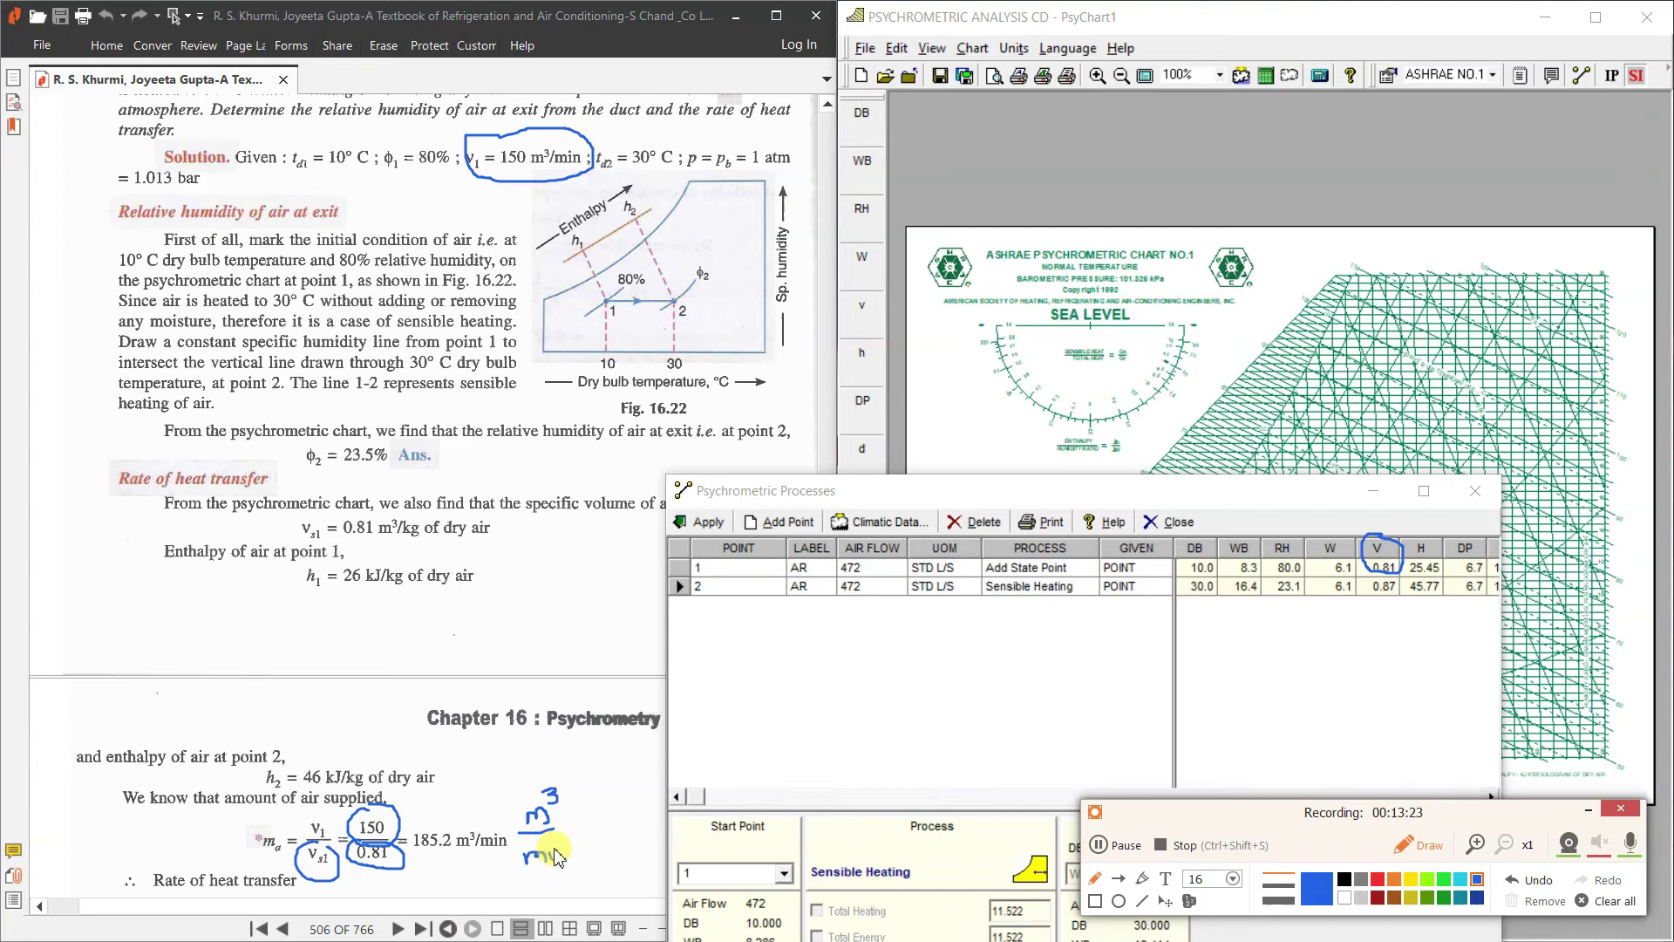
{"action": "mouse_move", "coordinate": [564, 857]}
{"action": "left_mouse_down"}
{"action": "mouse_move", "coordinate": [615, 857]}
{"action": "mouse_move", "coordinate": [638, 835]}
{"action": "mouse_move", "coordinate": [618, 855]}
{"action": "mouse_move", "coordinate": [629, 796]}
{"action": "mouse_move", "coordinate": [647, 824]}
{"action": "mouse_move", "coordinate": [576, 766]}
{"action": "left_mouse_up"}
{"action": "mouse_move", "coordinate": [605, 870]}
{"action": "left_mouse_down"}
{"action": "mouse_move", "coordinate": [657, 831]}
{"action": "mouse_move", "coordinate": [621, 820]}
{"action": "mouse_move", "coordinate": [649, 814]}
{"action": "left_mouse_up"}
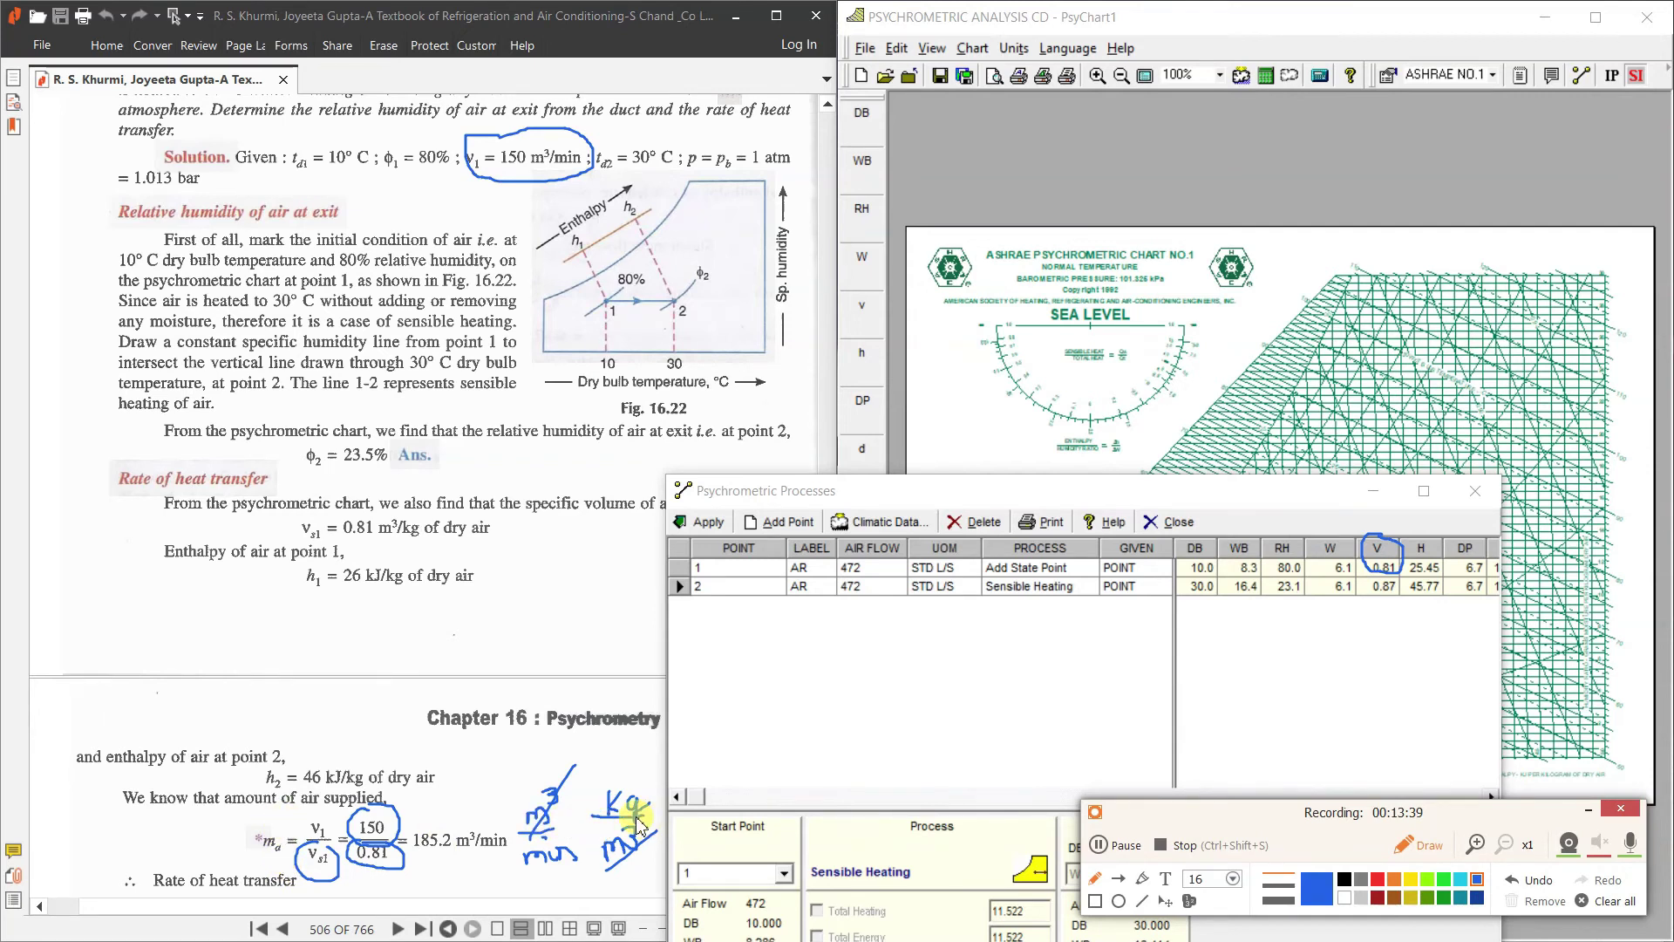
{"action": "mouse_move", "coordinate": [462, 835]}
{"action": "left_mouse_down"}
{"action": "mouse_move", "coordinate": [475, 863]}
{"action": "mouse_move", "coordinate": [514, 848]}
{"action": "mouse_move", "coordinate": [459, 828]}
{"action": "mouse_move", "coordinate": [510, 829]}
{"action": "left_mouse_up"}
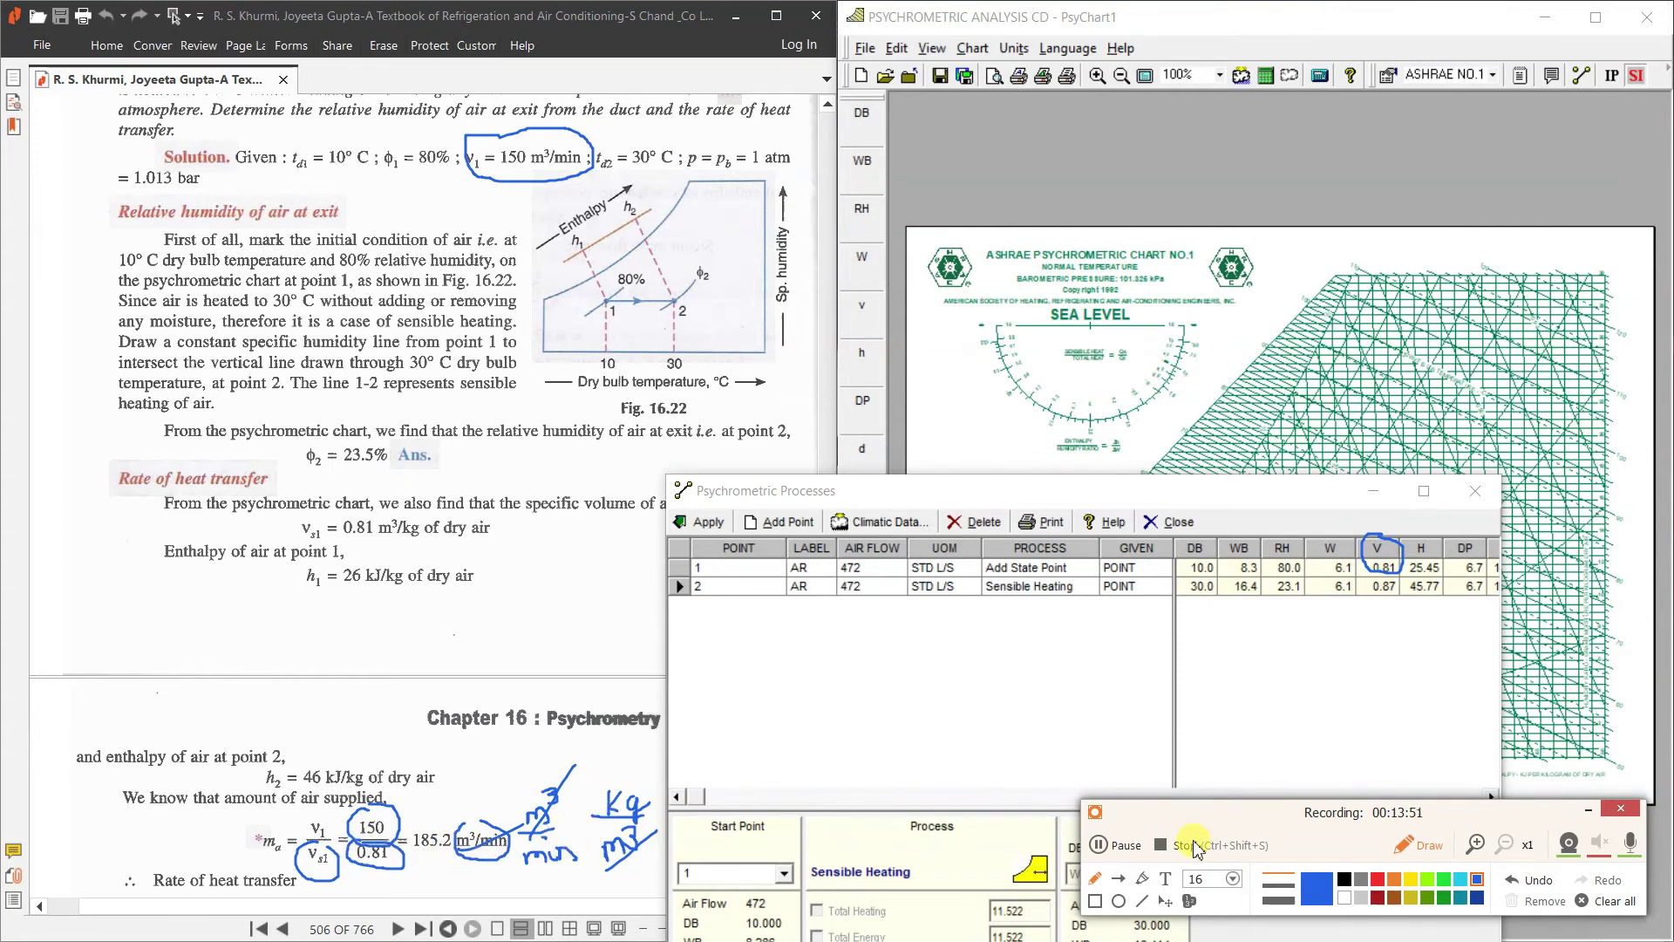
{"action": "left_click", "coordinate": [1583, 901]}
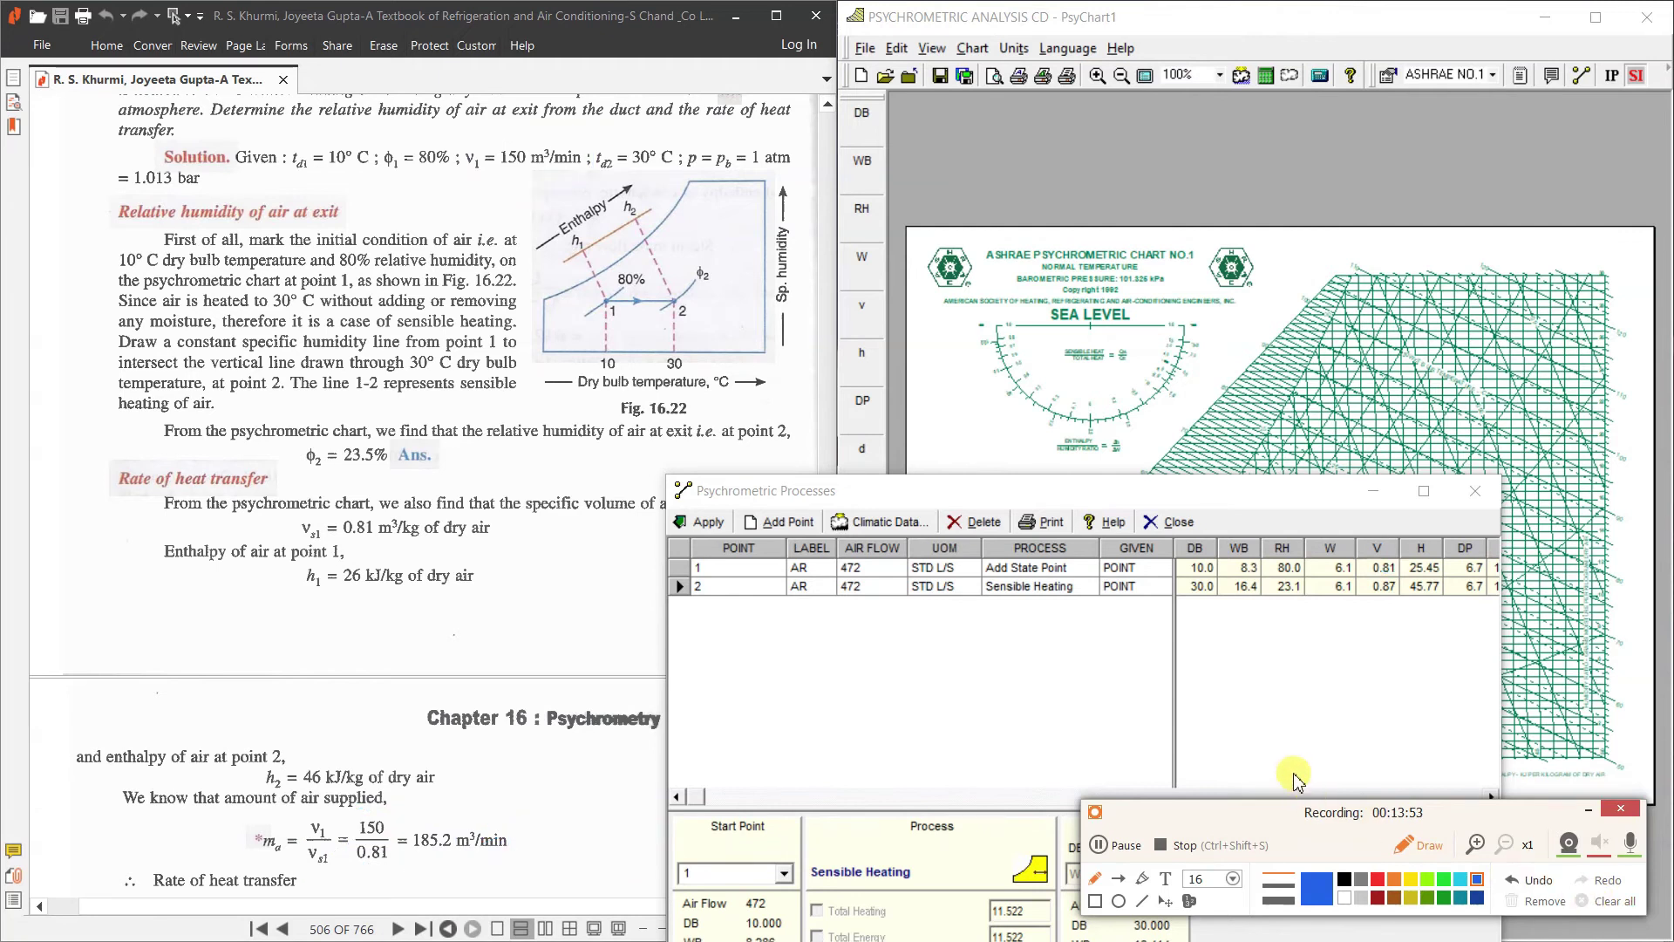
Step: Calculate the air mass flow as 150 ÷ 0.81 in decimal form on the Casio calculator, then put the calculator away
{"action": "left_click", "coordinate": [865, 568]}
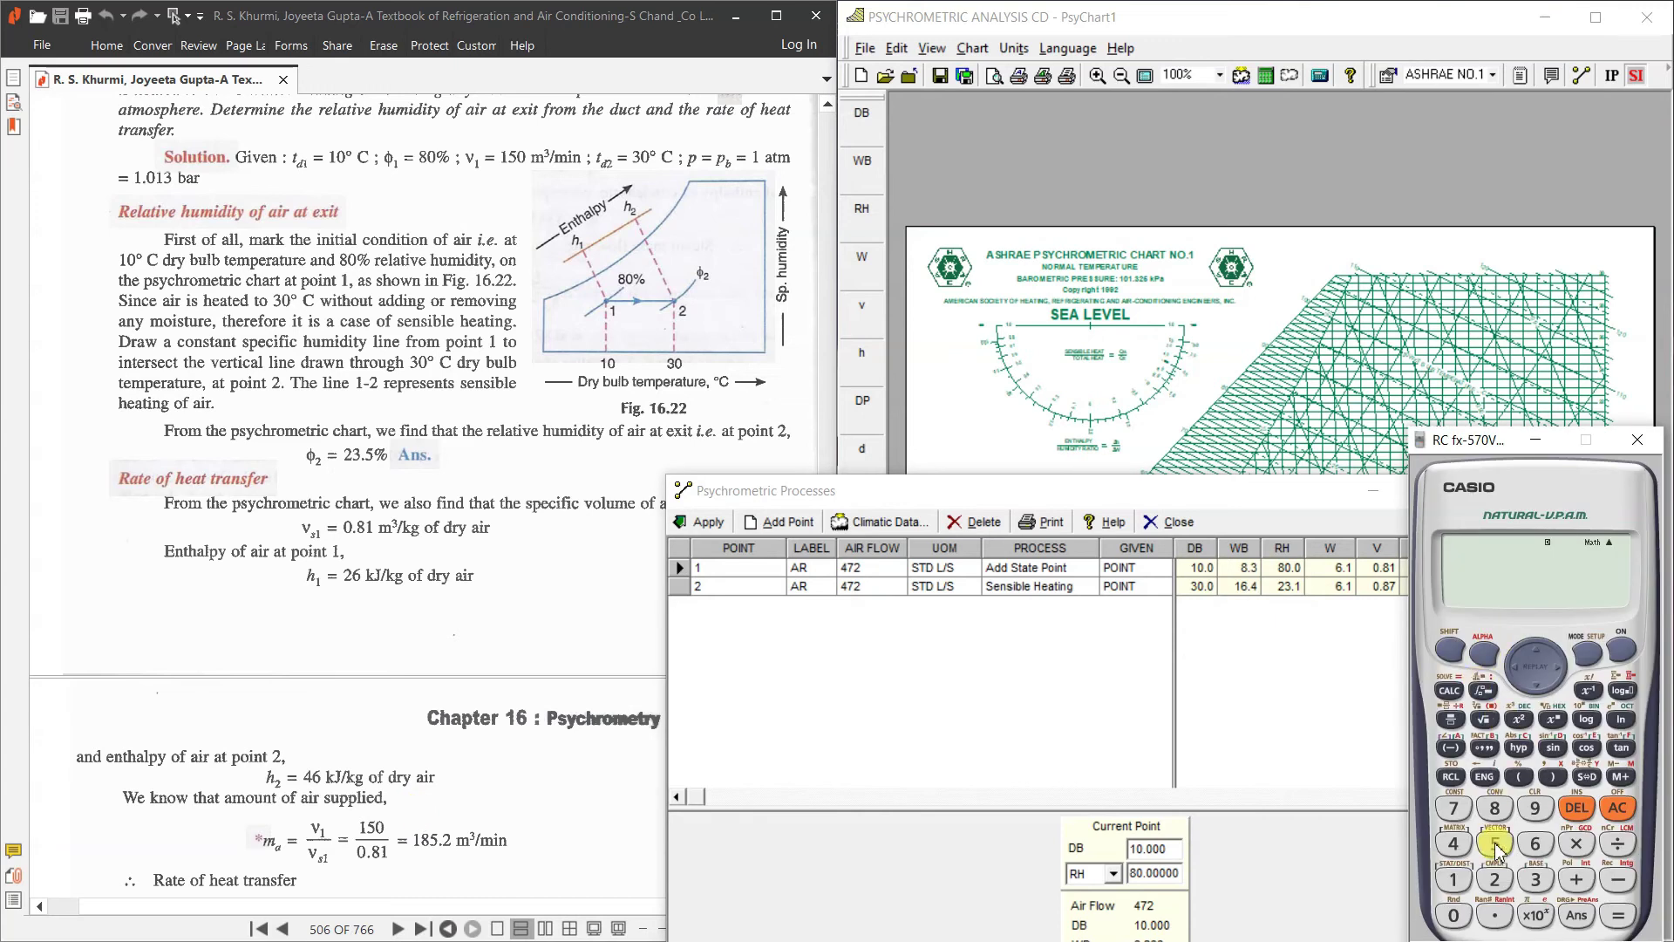
{"action": "left_click", "coordinate": [1454, 881]}
{"action": "left_click", "coordinate": [1496, 846]}
{"action": "left_click", "coordinate": [1461, 914]}
{"action": "left_click", "coordinate": [1617, 843]}
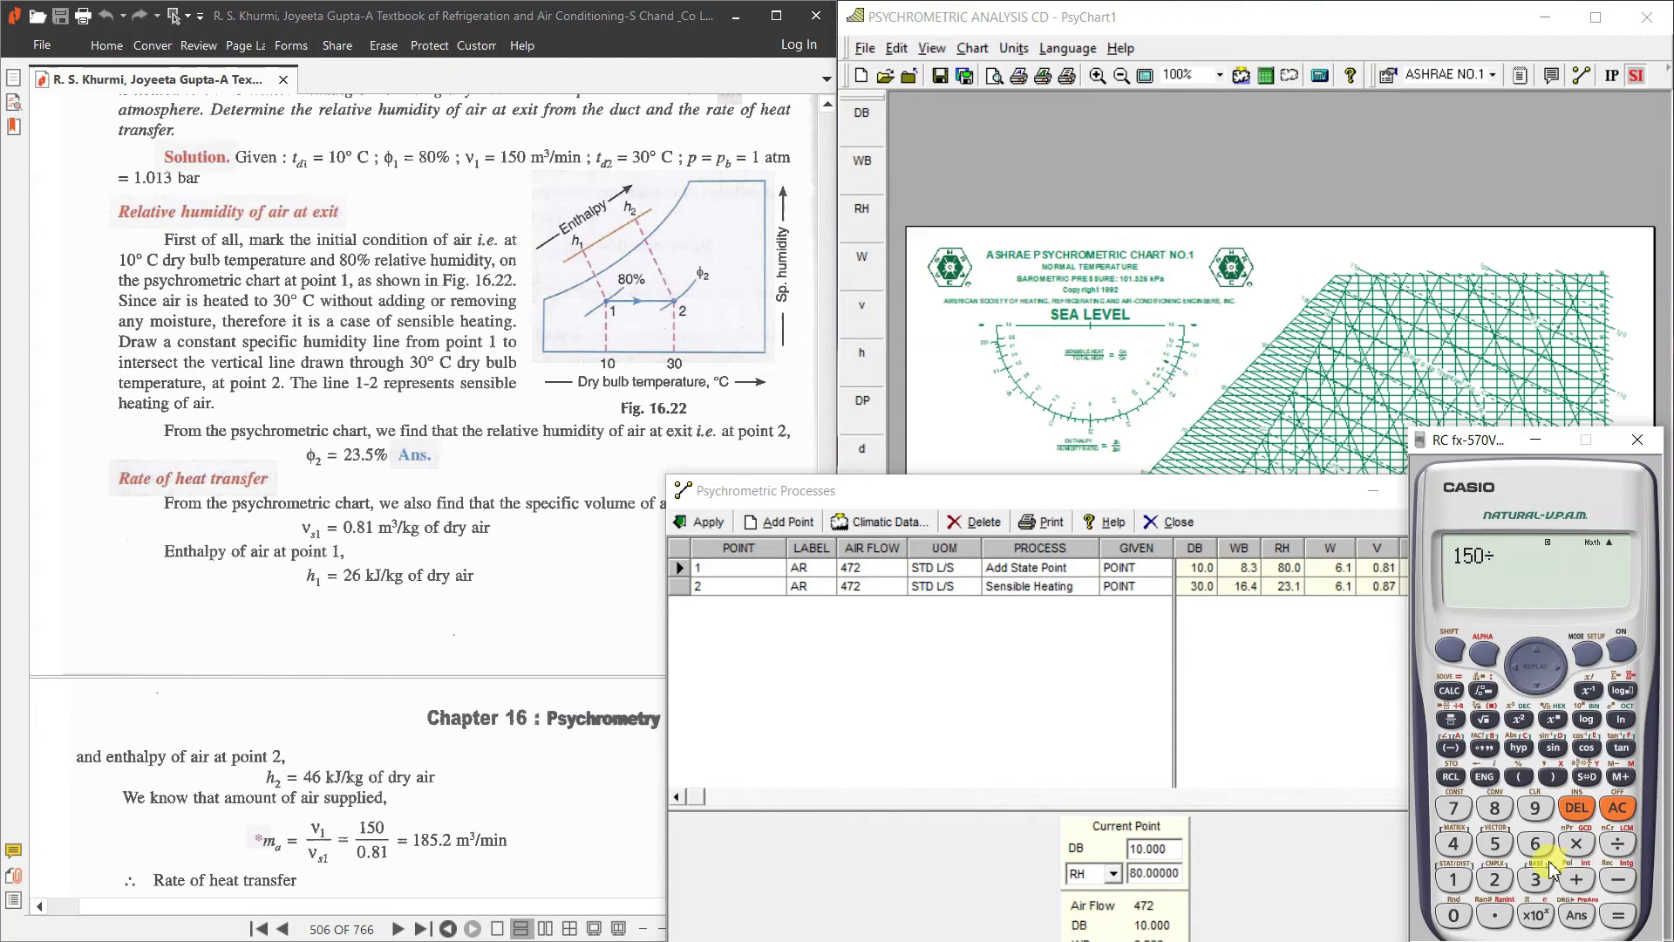
{"action": "left_click", "coordinate": [1454, 914]}
{"action": "left_click", "coordinate": [1494, 915]}
{"action": "left_click", "coordinate": [1494, 809]}
{"action": "left_click", "coordinate": [1454, 879]}
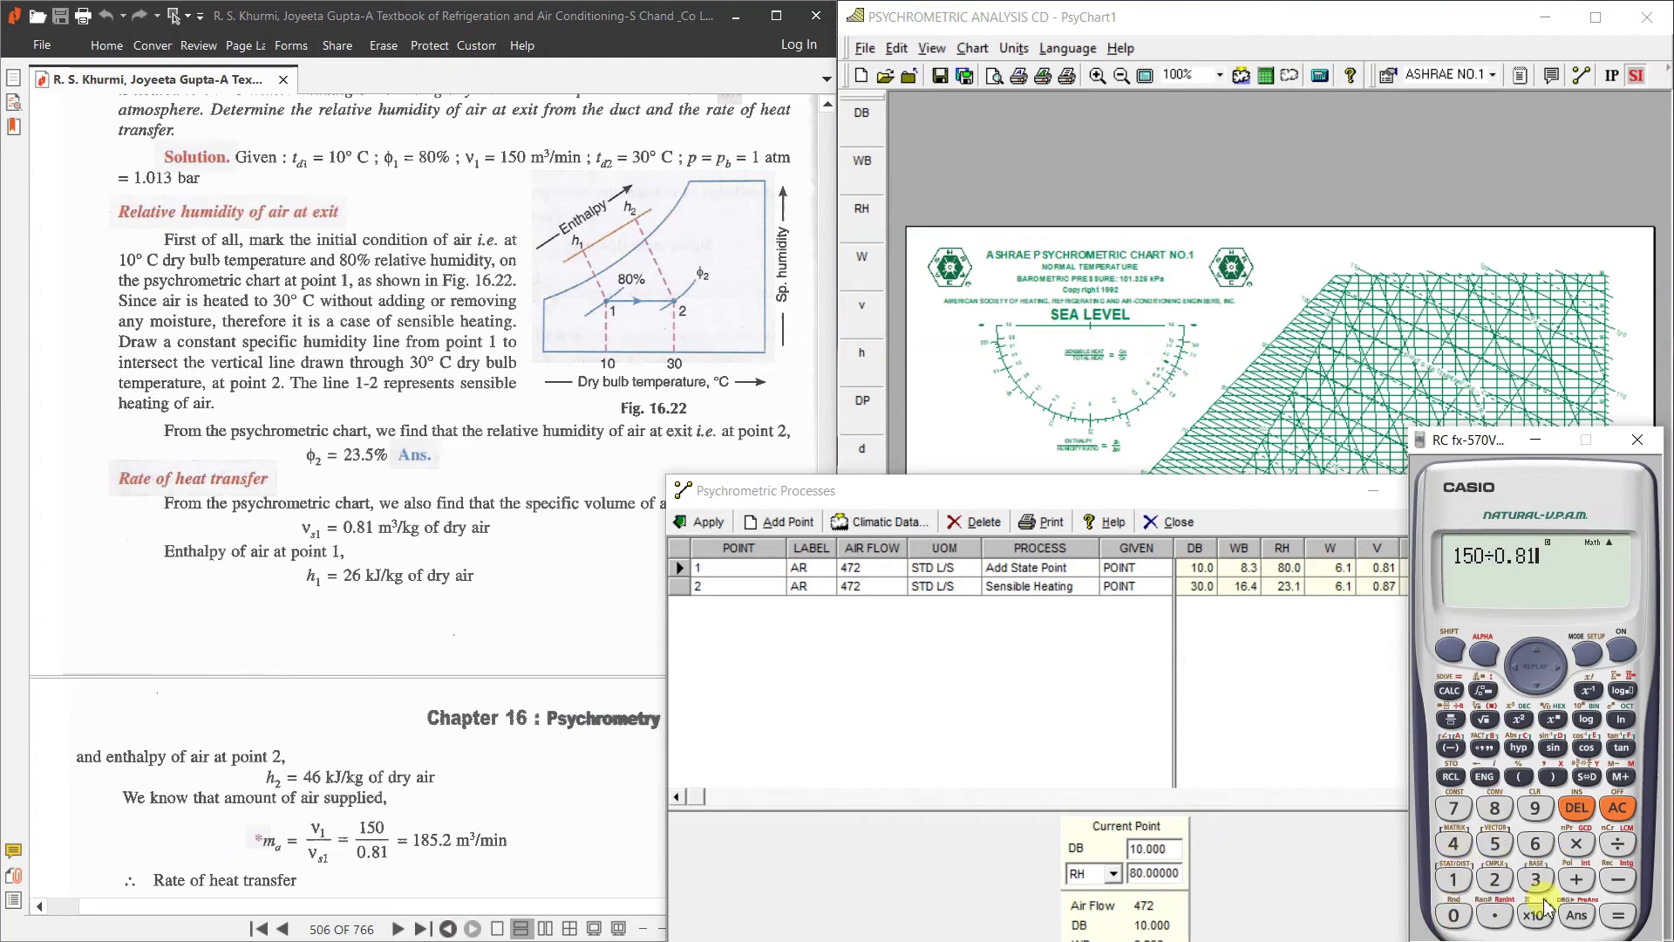
{"action": "left_click", "coordinate": [1615, 916]}
{"action": "left_click", "coordinate": [1587, 776]}
{"action": "left_click", "coordinate": [1536, 441]}
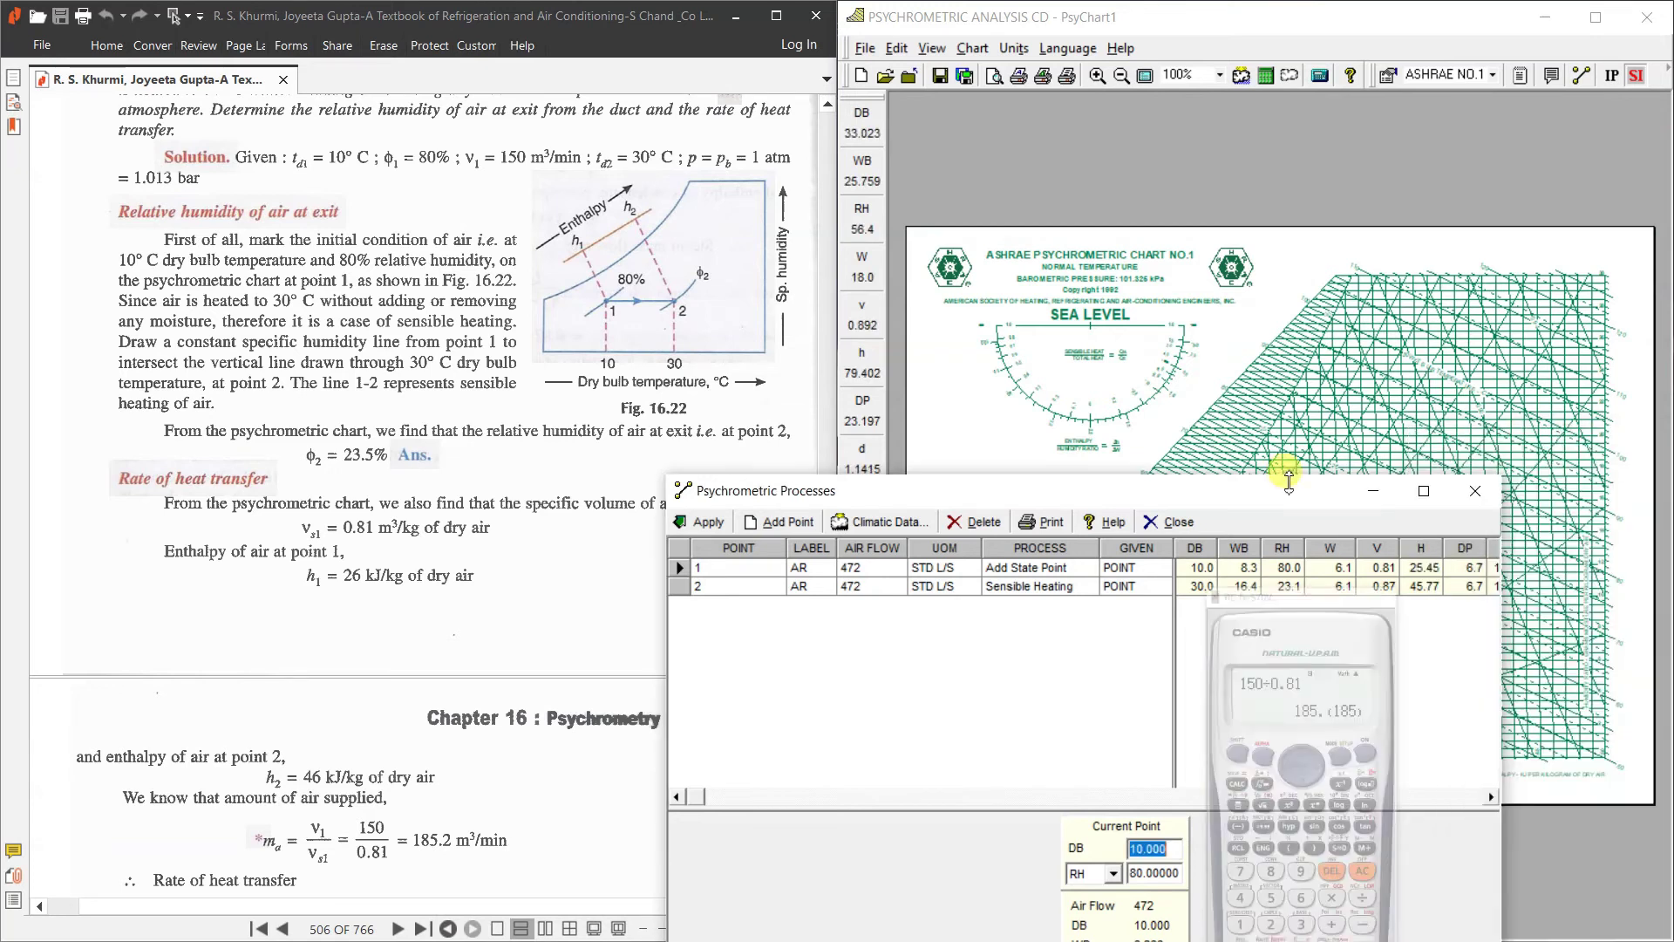
Step: Set point 1's air flow to 185.185 with KG/MIN as its unit and apply the change
{"action": "left_click", "coordinate": [945, 568]}
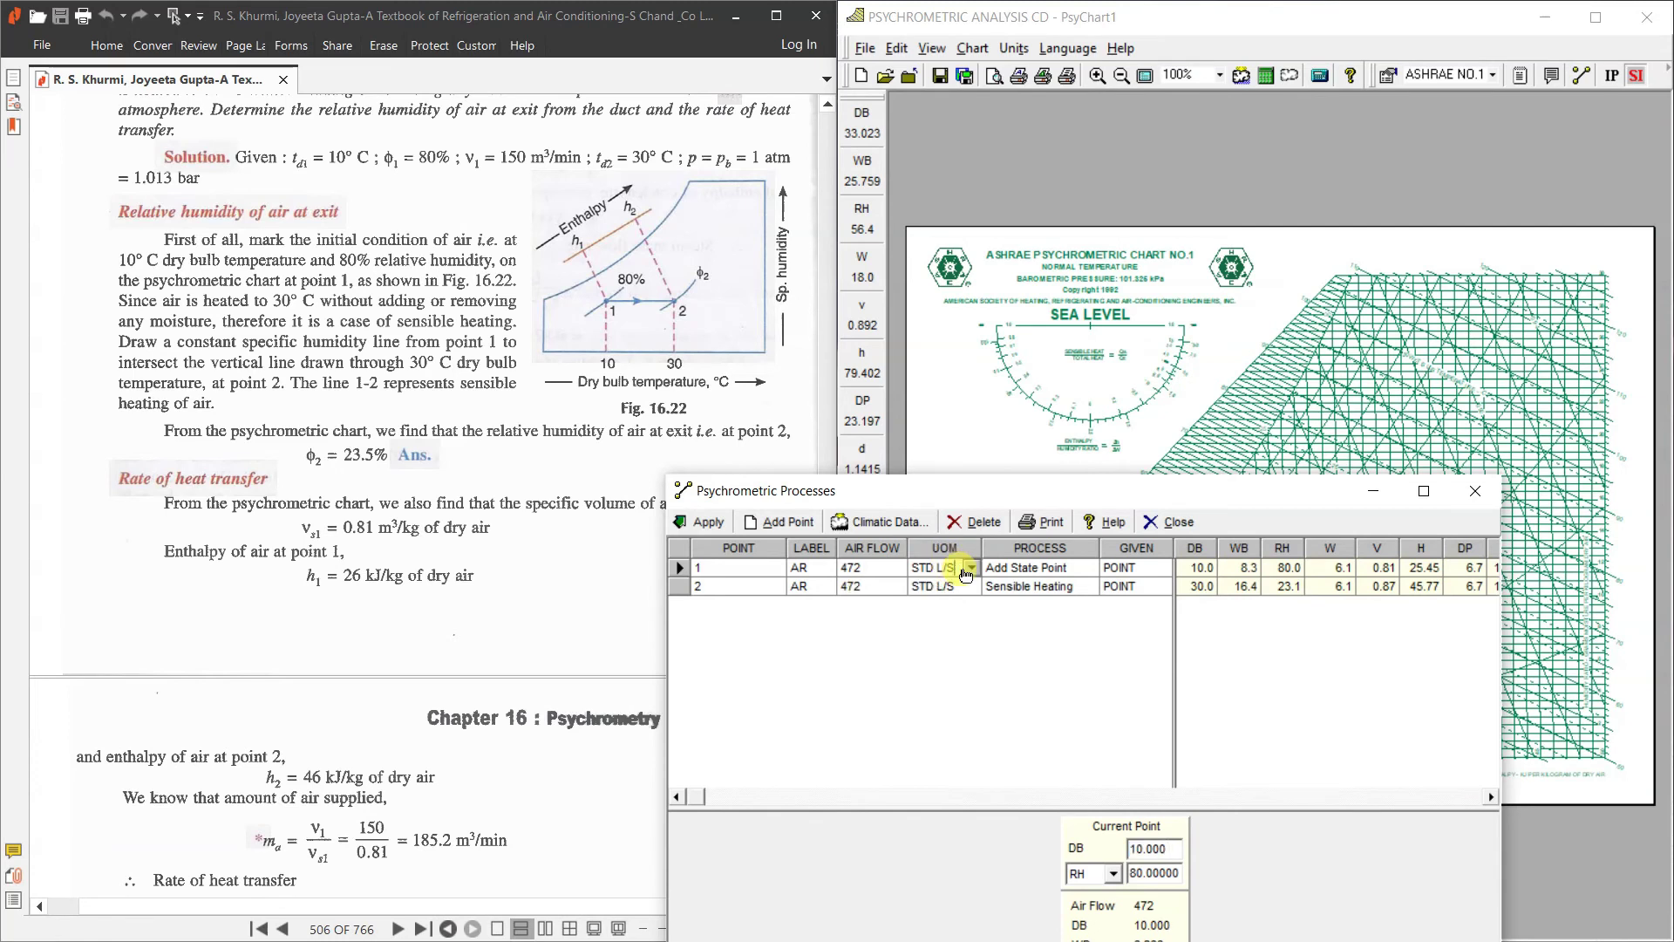
{"action": "left_click", "coordinate": [972, 568]}
{"action": "left_click", "coordinate": [898, 616]}
{"action": "left_click", "coordinate": [875, 568]}
{"action": "left_click_drag", "start_coordinate": [876, 567], "coordinate": [803, 569]}
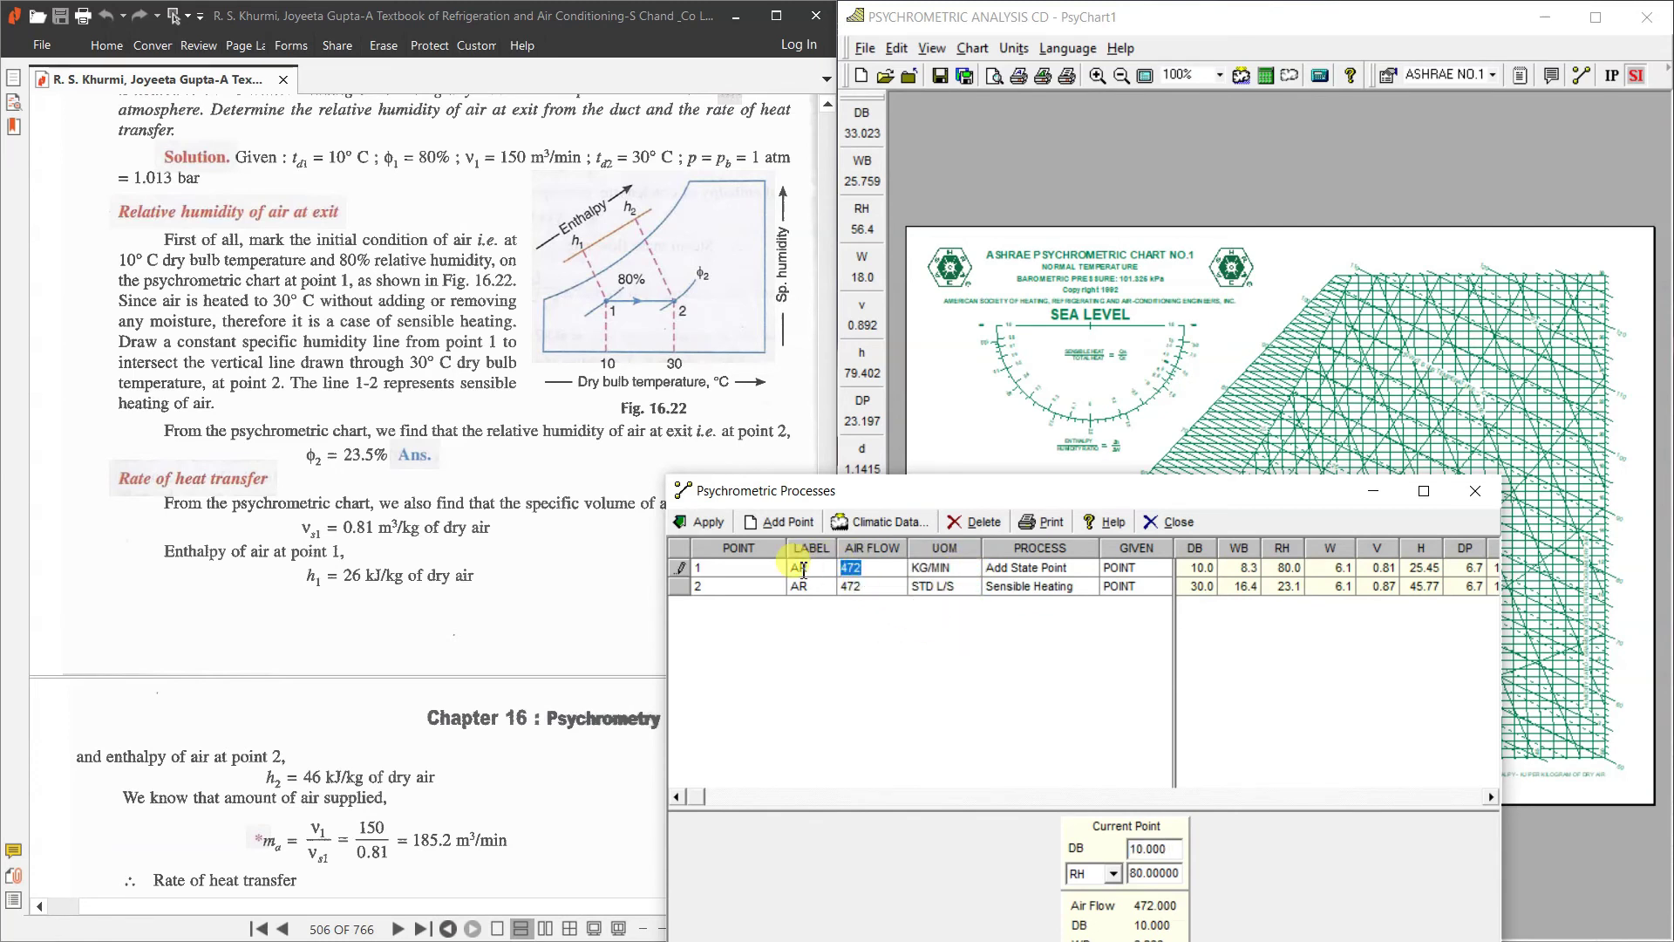
{"action": "type", "text": "185.185"}
{"action": "left_click", "coordinate": [708, 524]}
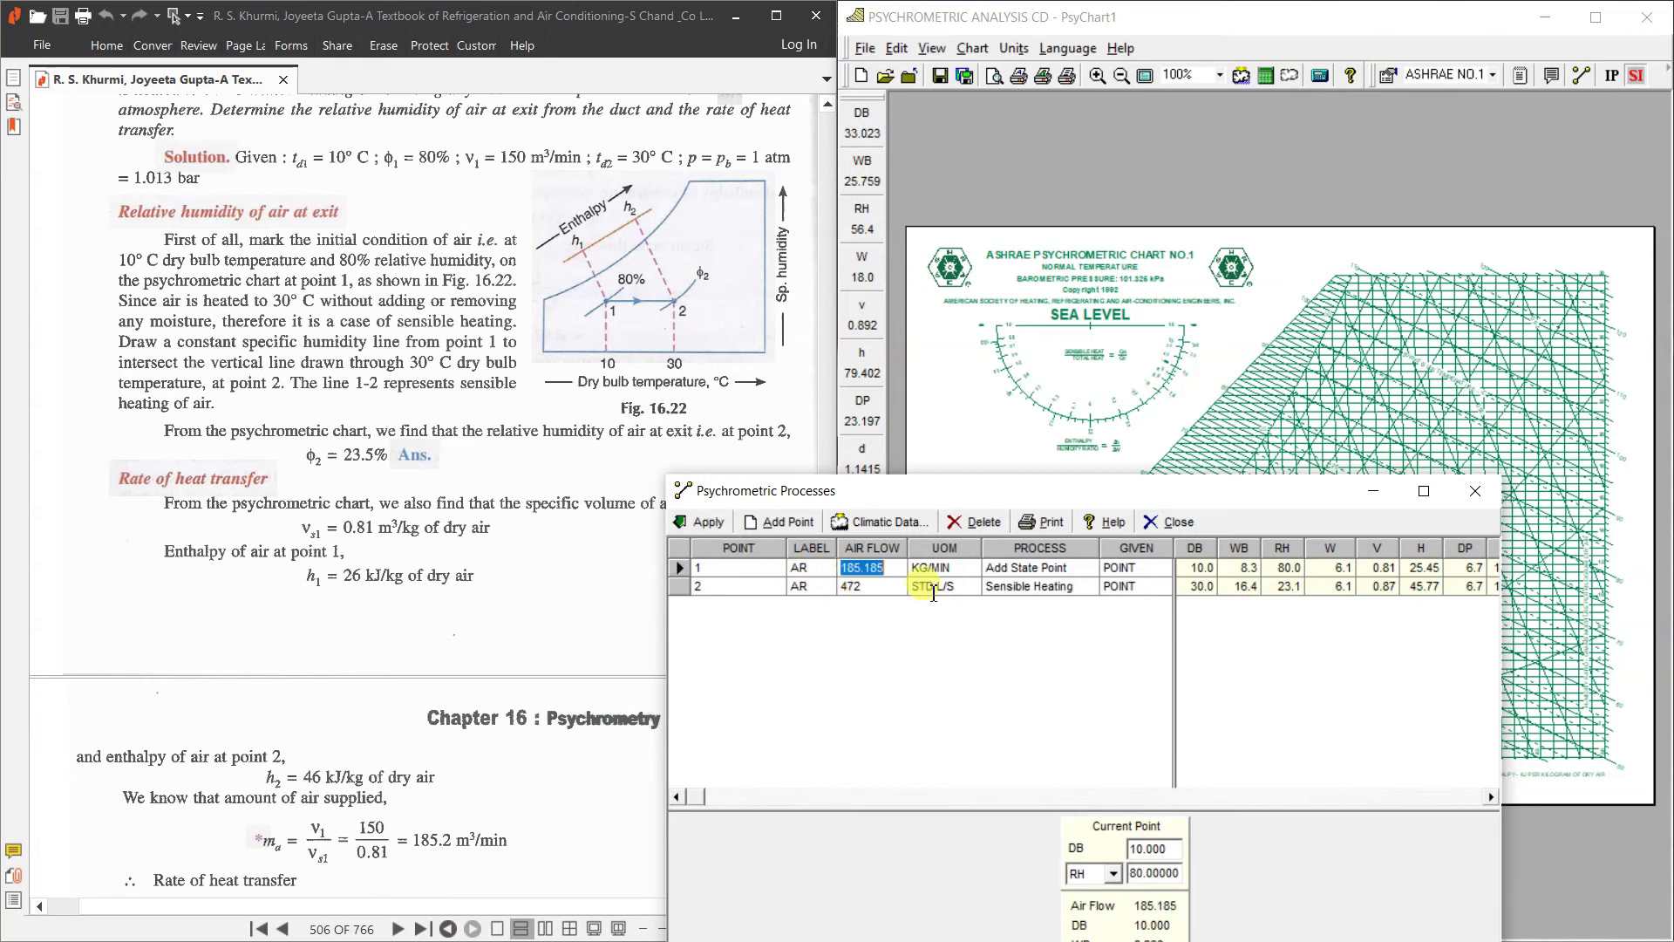
Step: Set point 2's air flow to 185.185 with KG/MIN as its unit and apply the change
{"action": "left_click", "coordinate": [937, 586]}
{"action": "left_click", "coordinate": [970, 586]}
{"action": "left_click", "coordinate": [898, 634]}
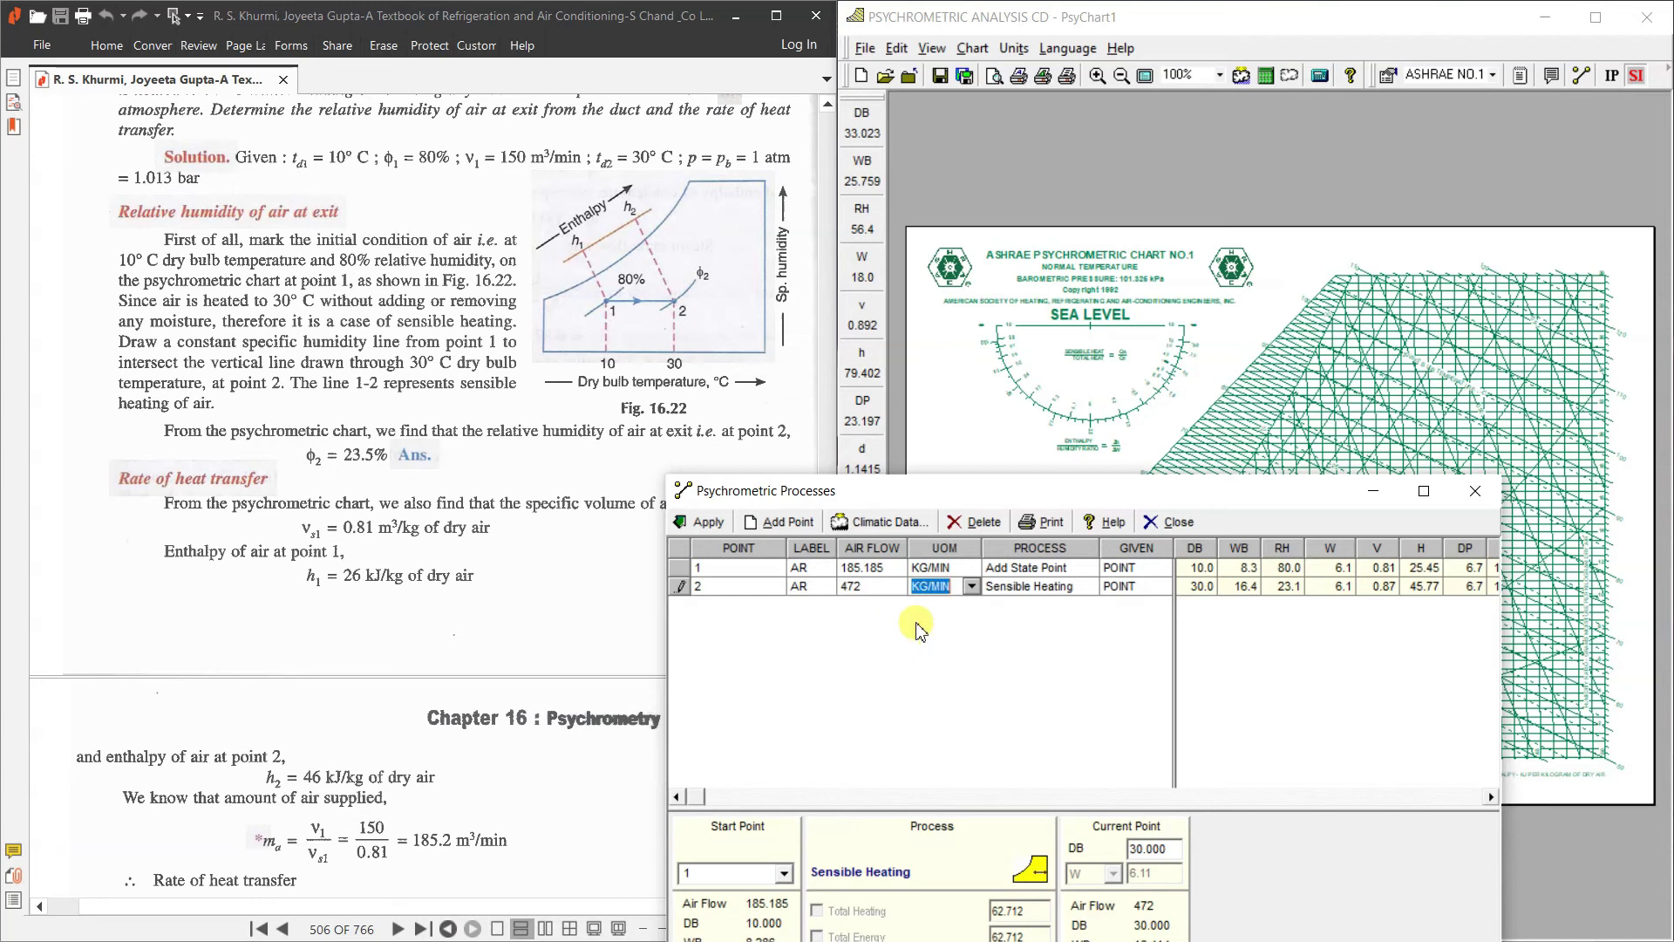
{"action": "left_click_drag", "start_coordinate": [868, 586], "coordinate": [820, 586]}
{"action": "type", "text": "185.185"}
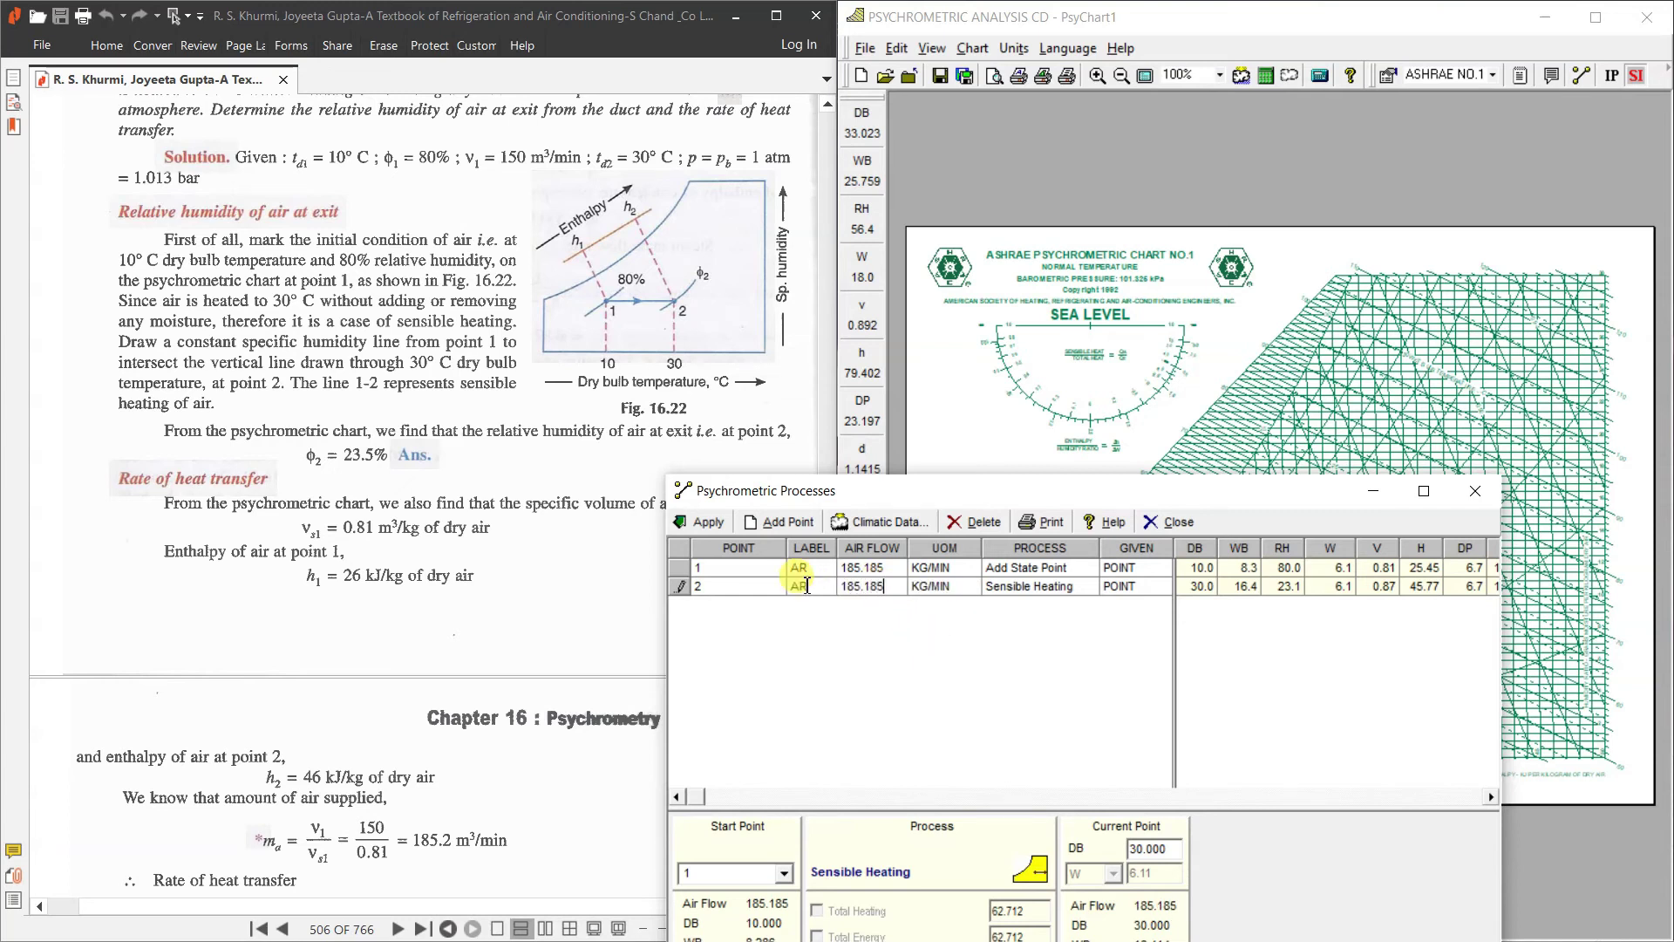
{"action": "left_click", "coordinate": [706, 525]}
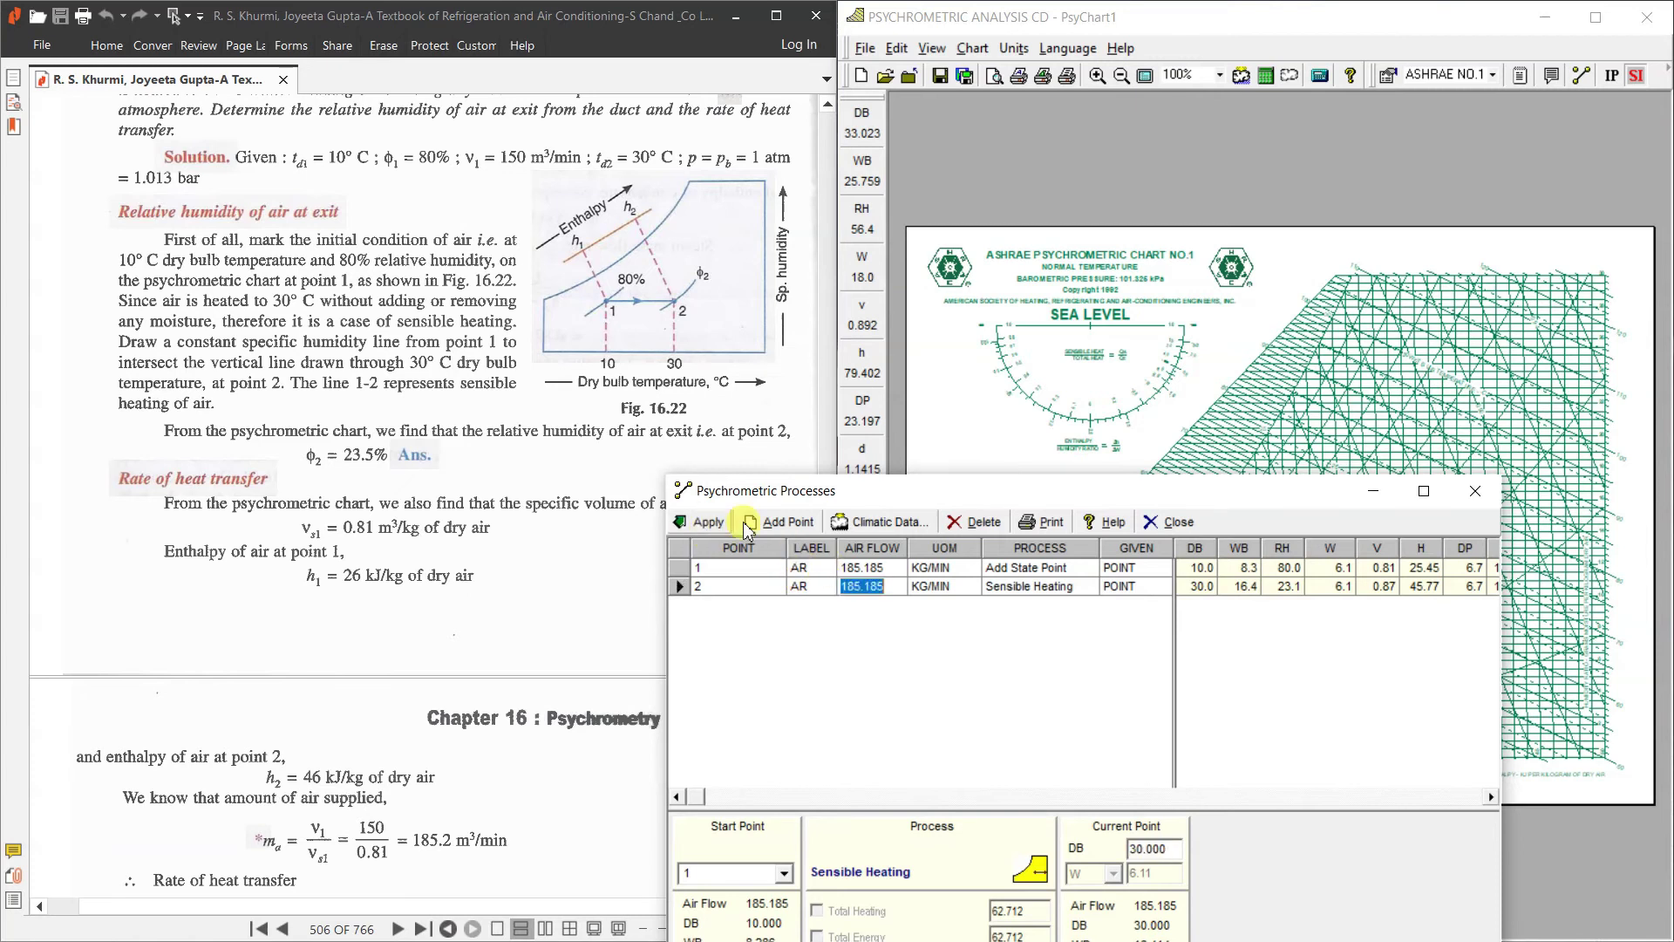
Step: Move the Psychrometric Processes window to expose the sensible heating energy results and bring the textbook's heat transfer answer into view
{"action": "left_click_drag", "start_coordinate": [848, 495], "coordinate": [964, 211]}
{"action": "left_click", "coordinate": [478, 448]}
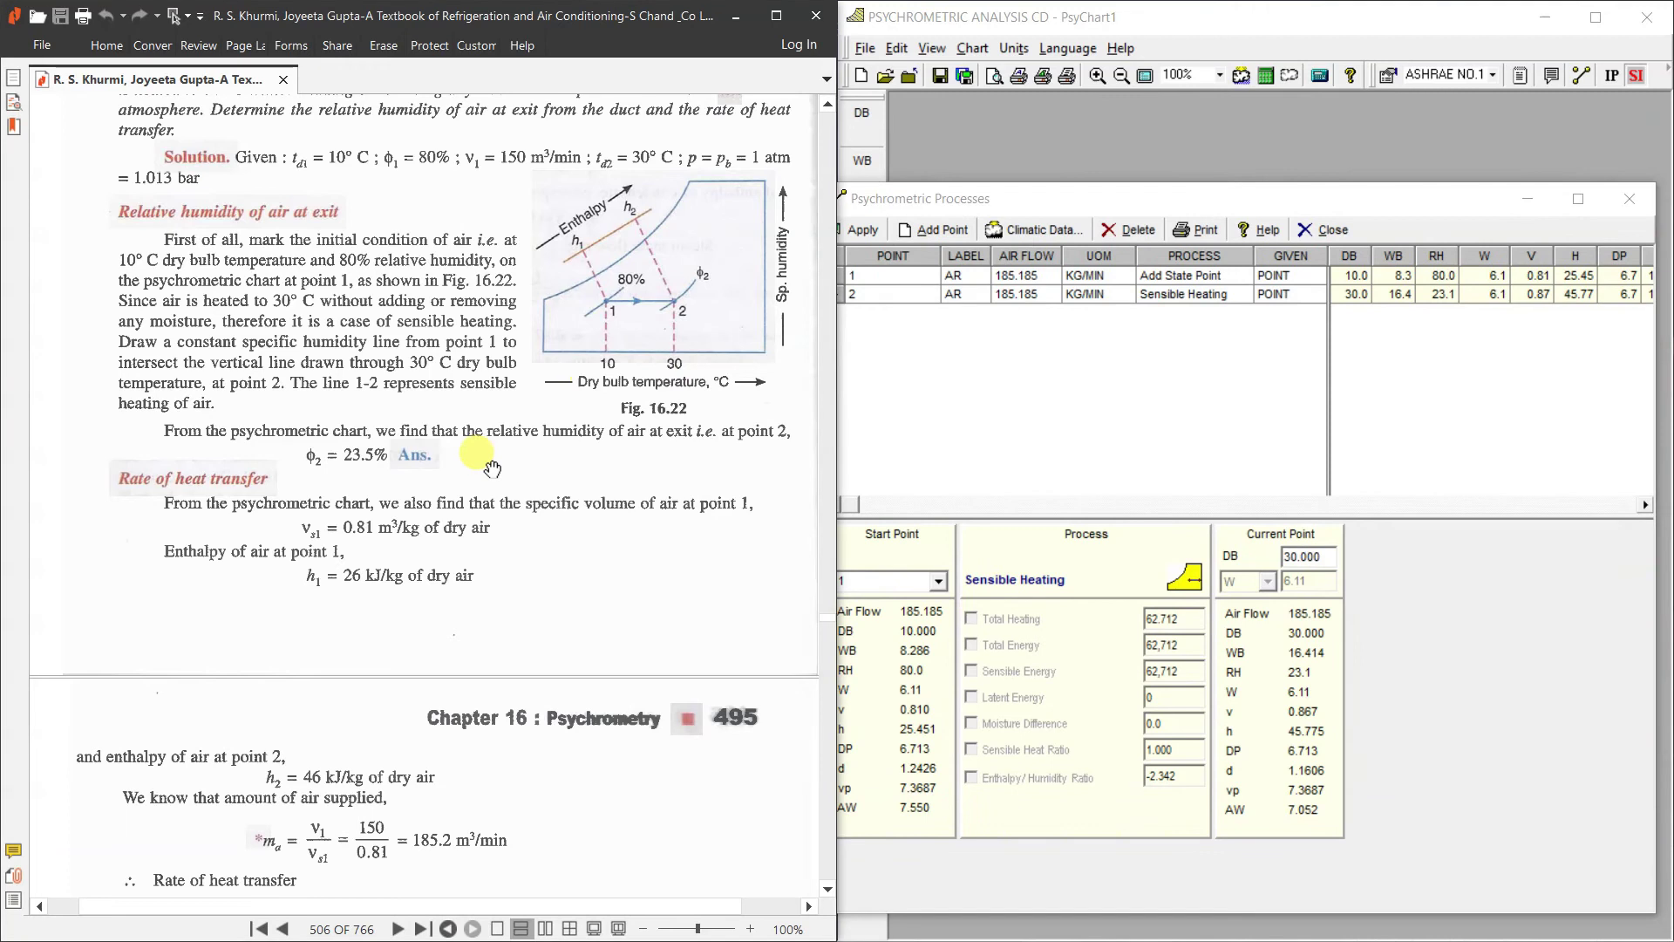
{"action": "scroll", "coordinate": [500, 470], "scroll_direction": "down", "scroll_amount": 1}
{"action": "scroll", "coordinate": [500, 471], "scroll_direction": "down", "scroll_amount": 2}
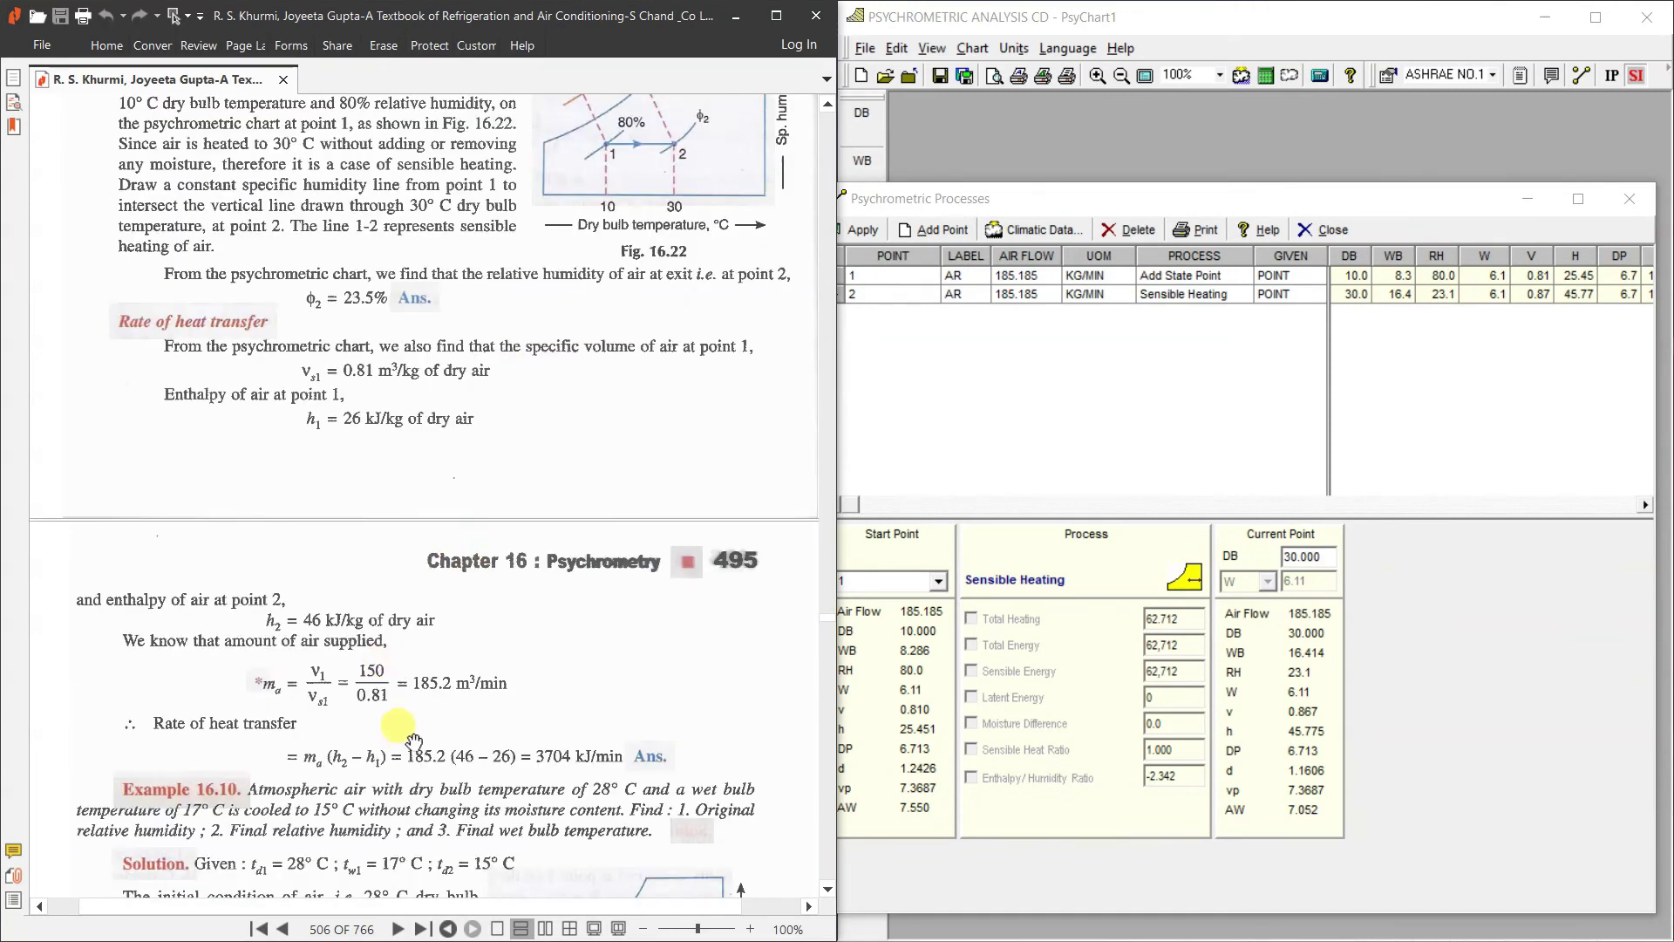
Step: Circle the textbook's heat transfer answer in kJ/min and write the conversion 3704/60 beside it
{"action": "key", "text": "alt+Tab"}
{"action": "left_click_drag", "start_coordinate": [1243, 813], "coordinate": [1383, 843]}
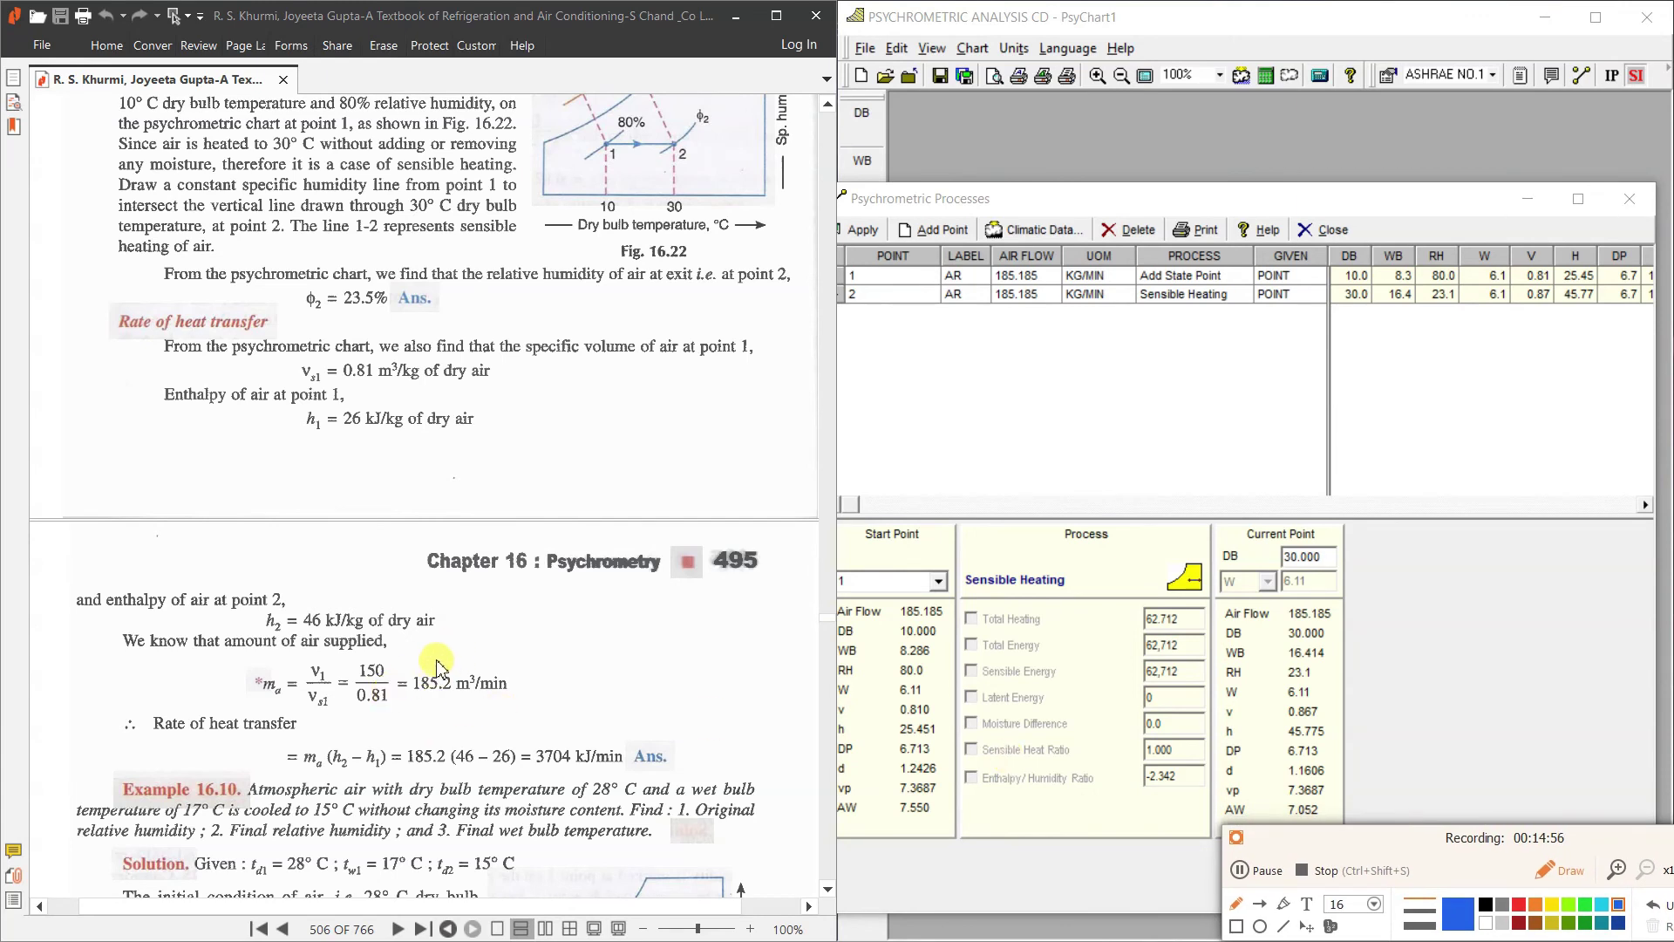
{"action": "mouse_move", "coordinate": [558, 734]}
{"action": "left_mouse_down"}
{"action": "mouse_move", "coordinate": [534, 760]}
{"action": "mouse_move", "coordinate": [621, 767]}
{"action": "mouse_move", "coordinate": [565, 731]}
{"action": "left_mouse_up"}
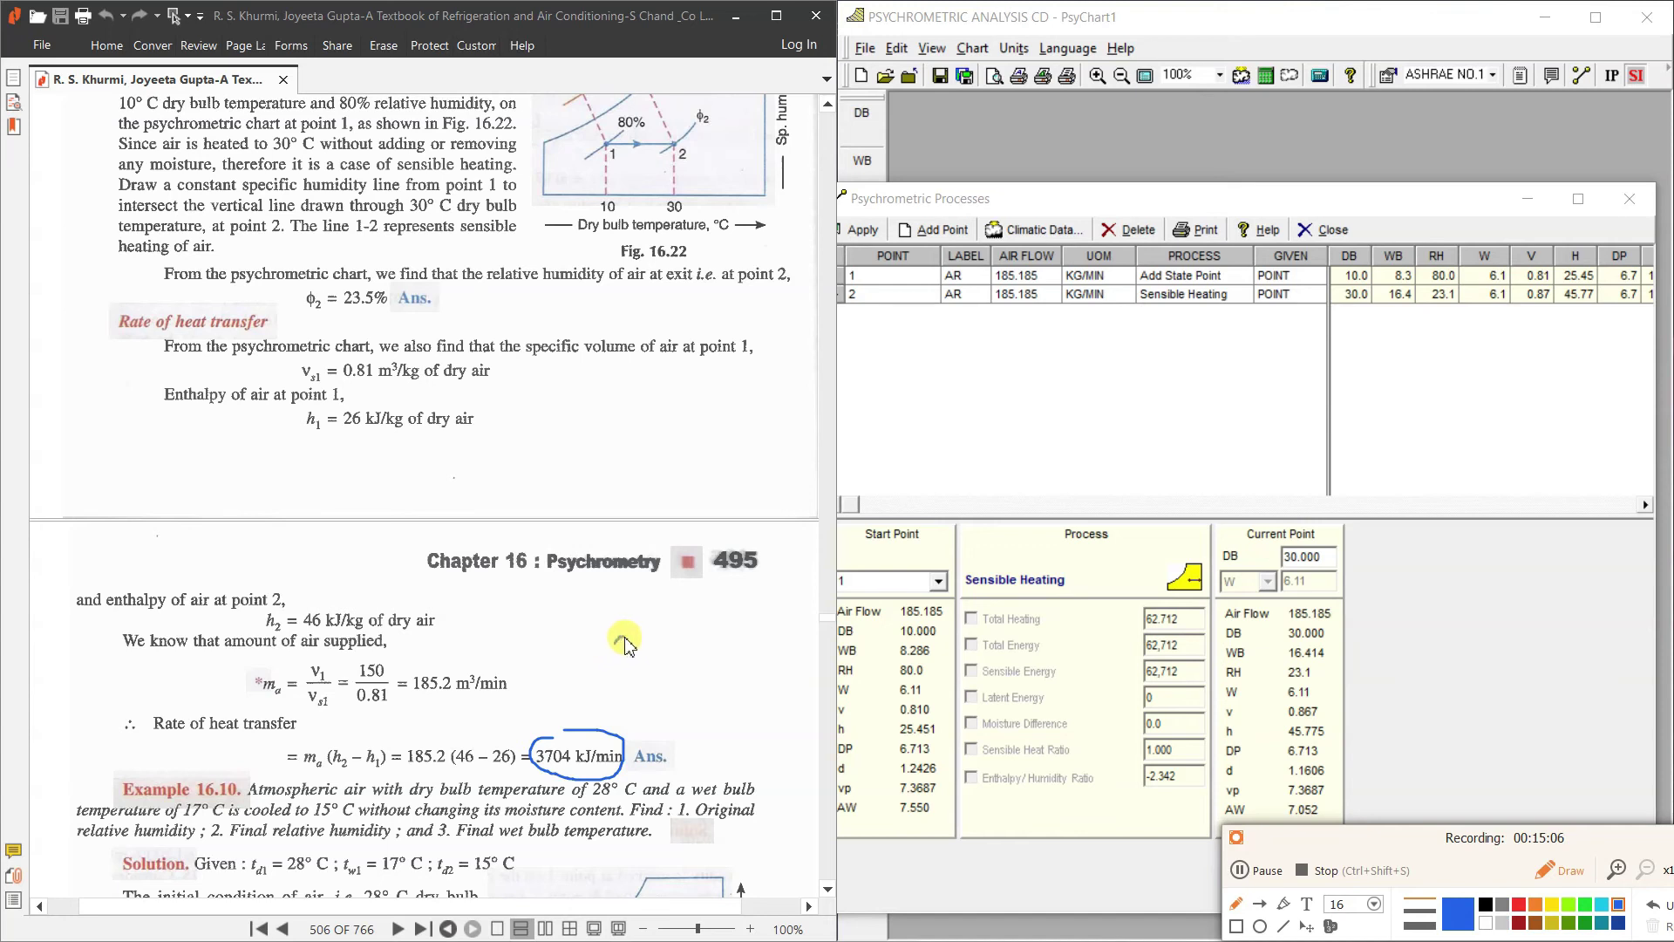
{"action": "mouse_move", "coordinate": [628, 648]}
{"action": "left_mouse_down"}
{"action": "mouse_move", "coordinate": [620, 659]}
{"action": "mouse_move", "coordinate": [649, 627]}
{"action": "mouse_move", "coordinate": [657, 645]}
{"action": "mouse_move", "coordinate": [678, 602]}
{"action": "mouse_move", "coordinate": [689, 626]}
{"action": "mouse_move", "coordinate": [713, 614]}
{"action": "mouse_move", "coordinate": [698, 641]}
{"action": "left_mouse_up"}
{"action": "mouse_move", "coordinate": [607, 677]}
{"action": "left_mouse_down"}
{"action": "mouse_move", "coordinate": [731, 646]}
{"action": "mouse_move", "coordinate": [673, 704]}
{"action": "mouse_move", "coordinate": [685, 680]}
{"action": "left_mouse_up"}
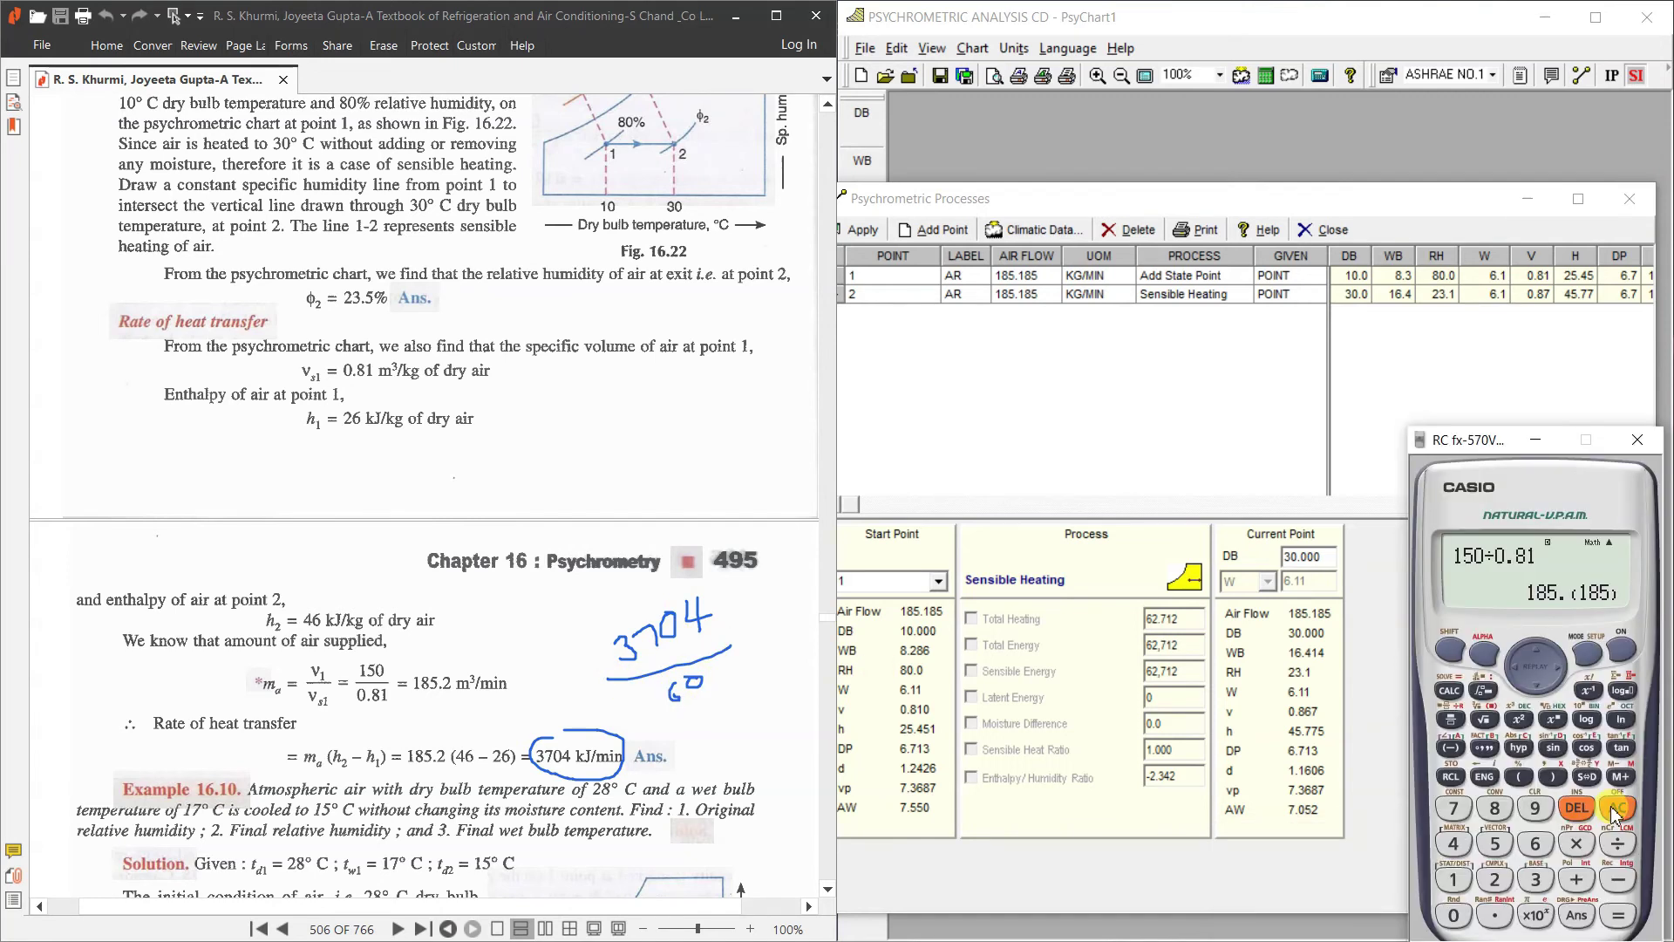
Step: Calculate 3704 ÷ 60 on the Casio calculator and show the result as a decimal
{"action": "left_click", "coordinate": [1616, 808]}
{"action": "left_click", "coordinate": [1535, 879]}
{"action": "left_click", "coordinate": [1453, 808]}
{"action": "left_click", "coordinate": [1453, 914]}
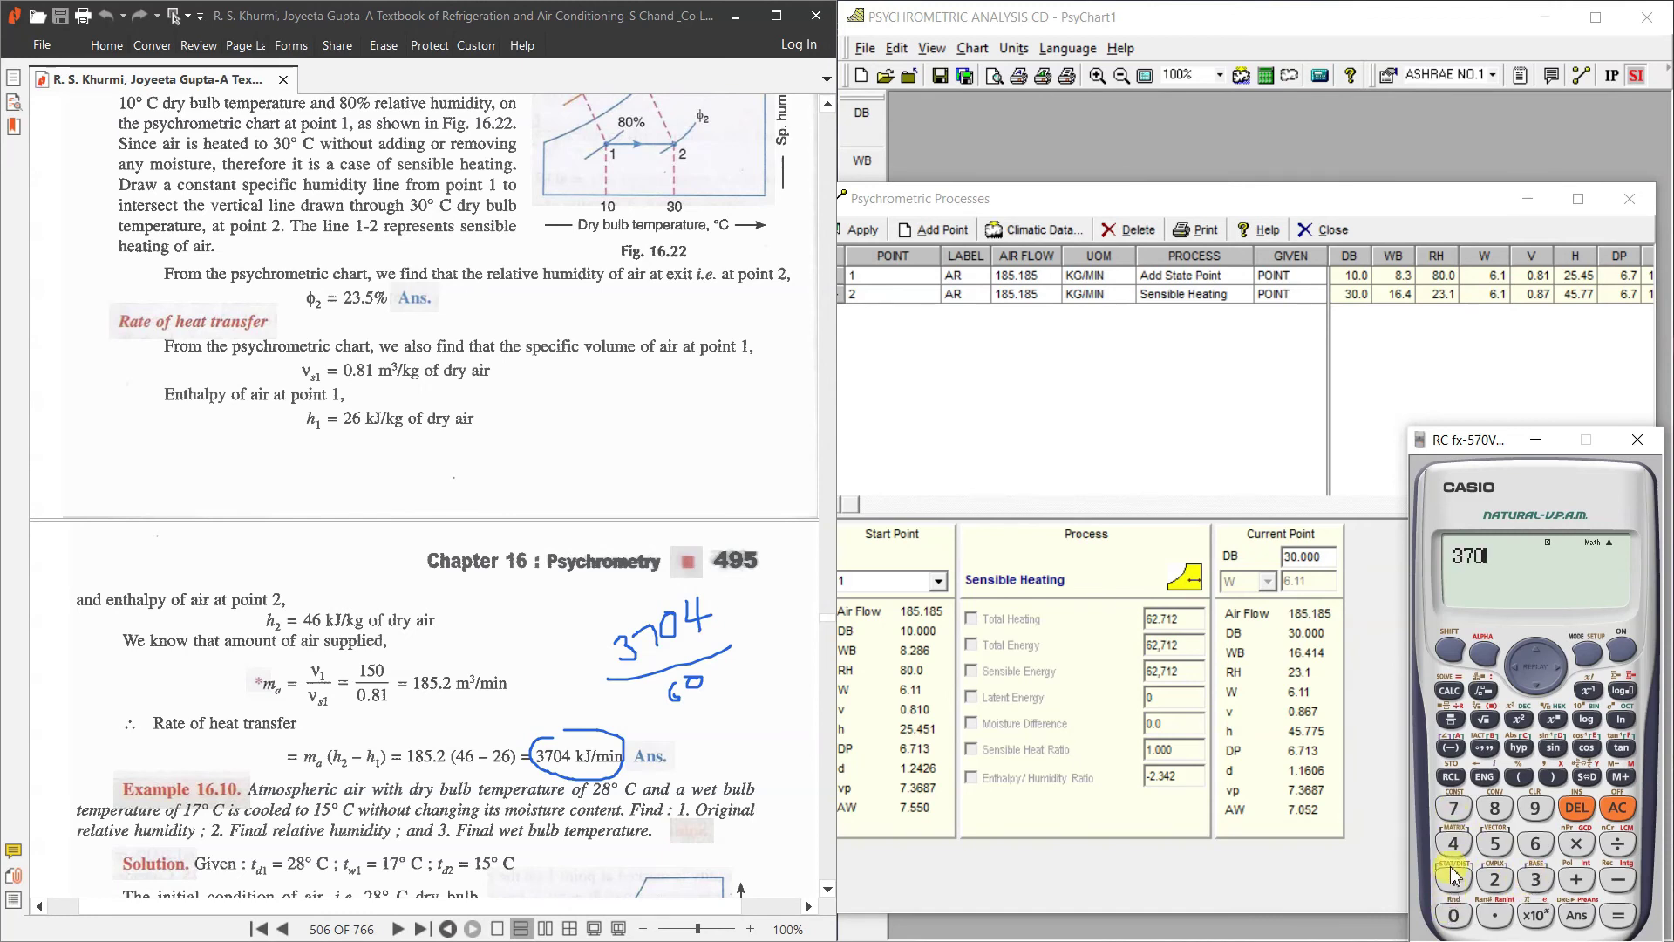
{"action": "left_click", "coordinate": [1617, 843]}
{"action": "left_click", "coordinate": [1535, 844]}
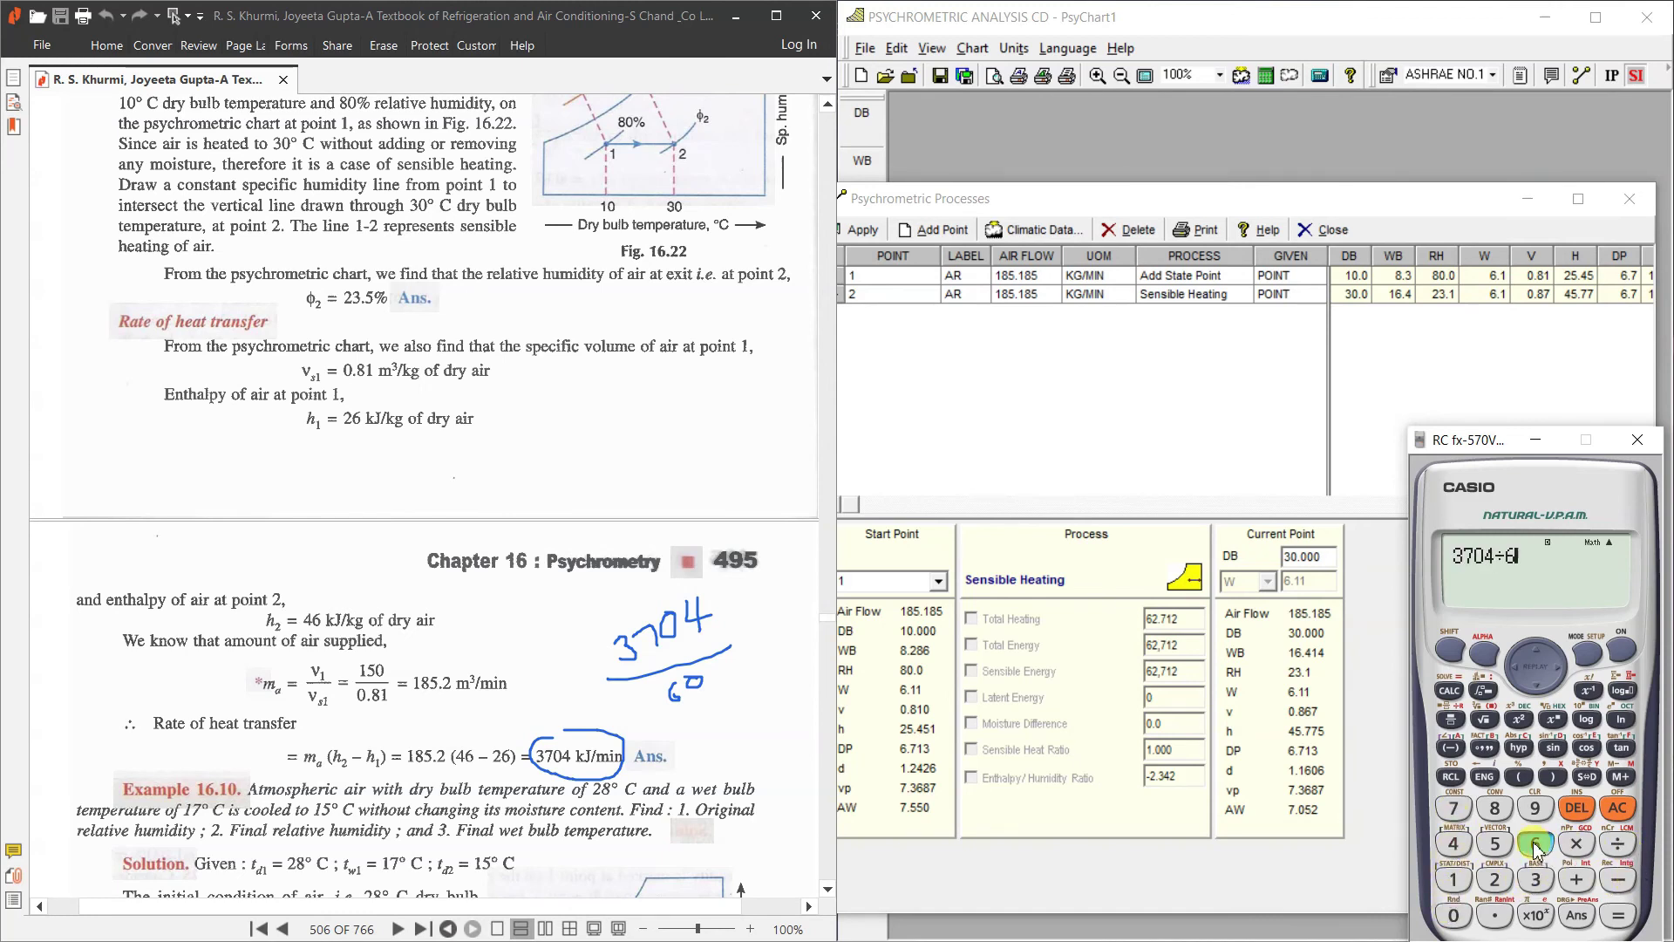
{"action": "left_click", "coordinate": [1464, 916]}
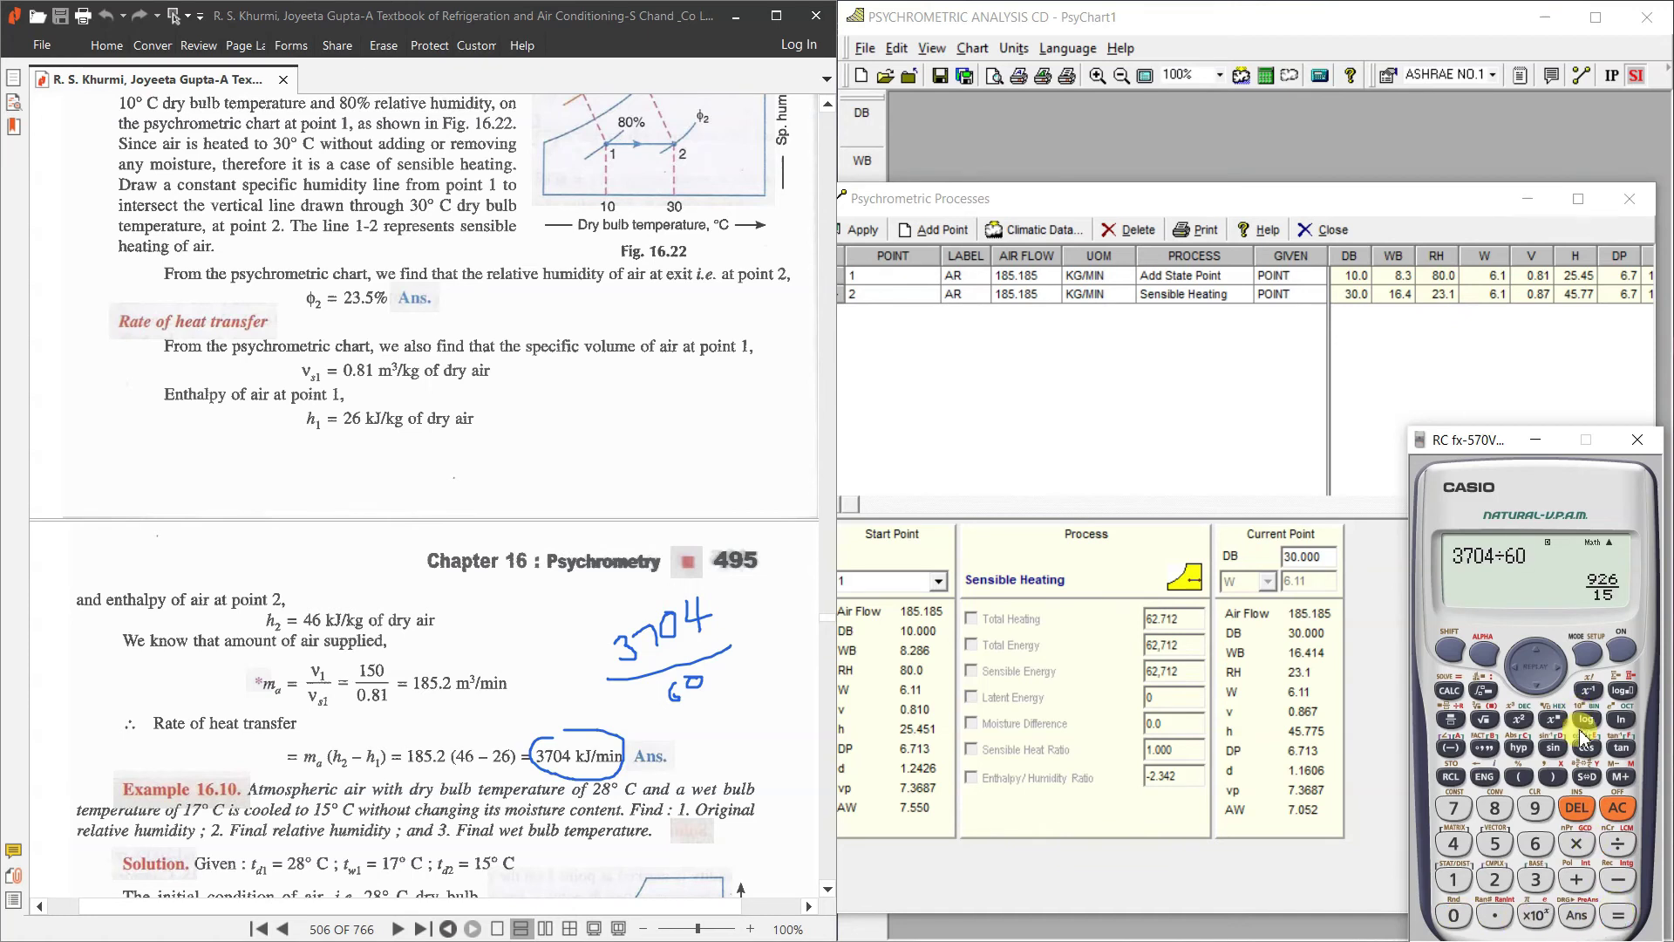
{"action": "left_click", "coordinate": [1586, 777]}
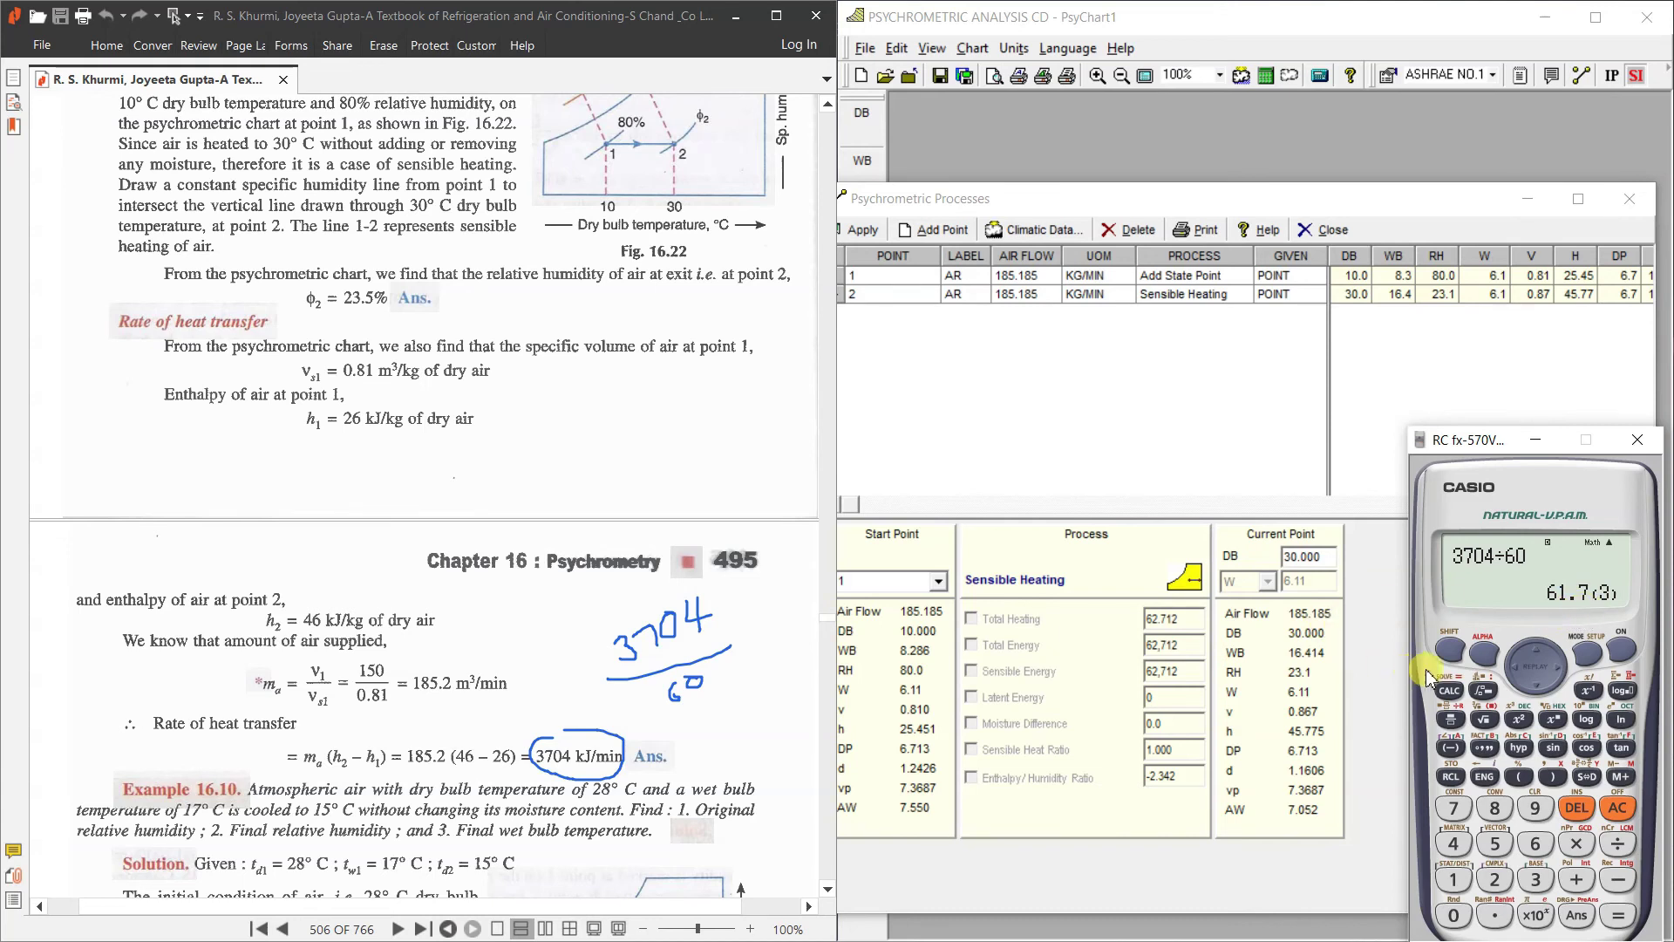
Step: Write 61.7 kJ/s below the 3704/60 conversion for comparison with the sensible heating energy result
{"action": "key", "text": "alt+Tab"}
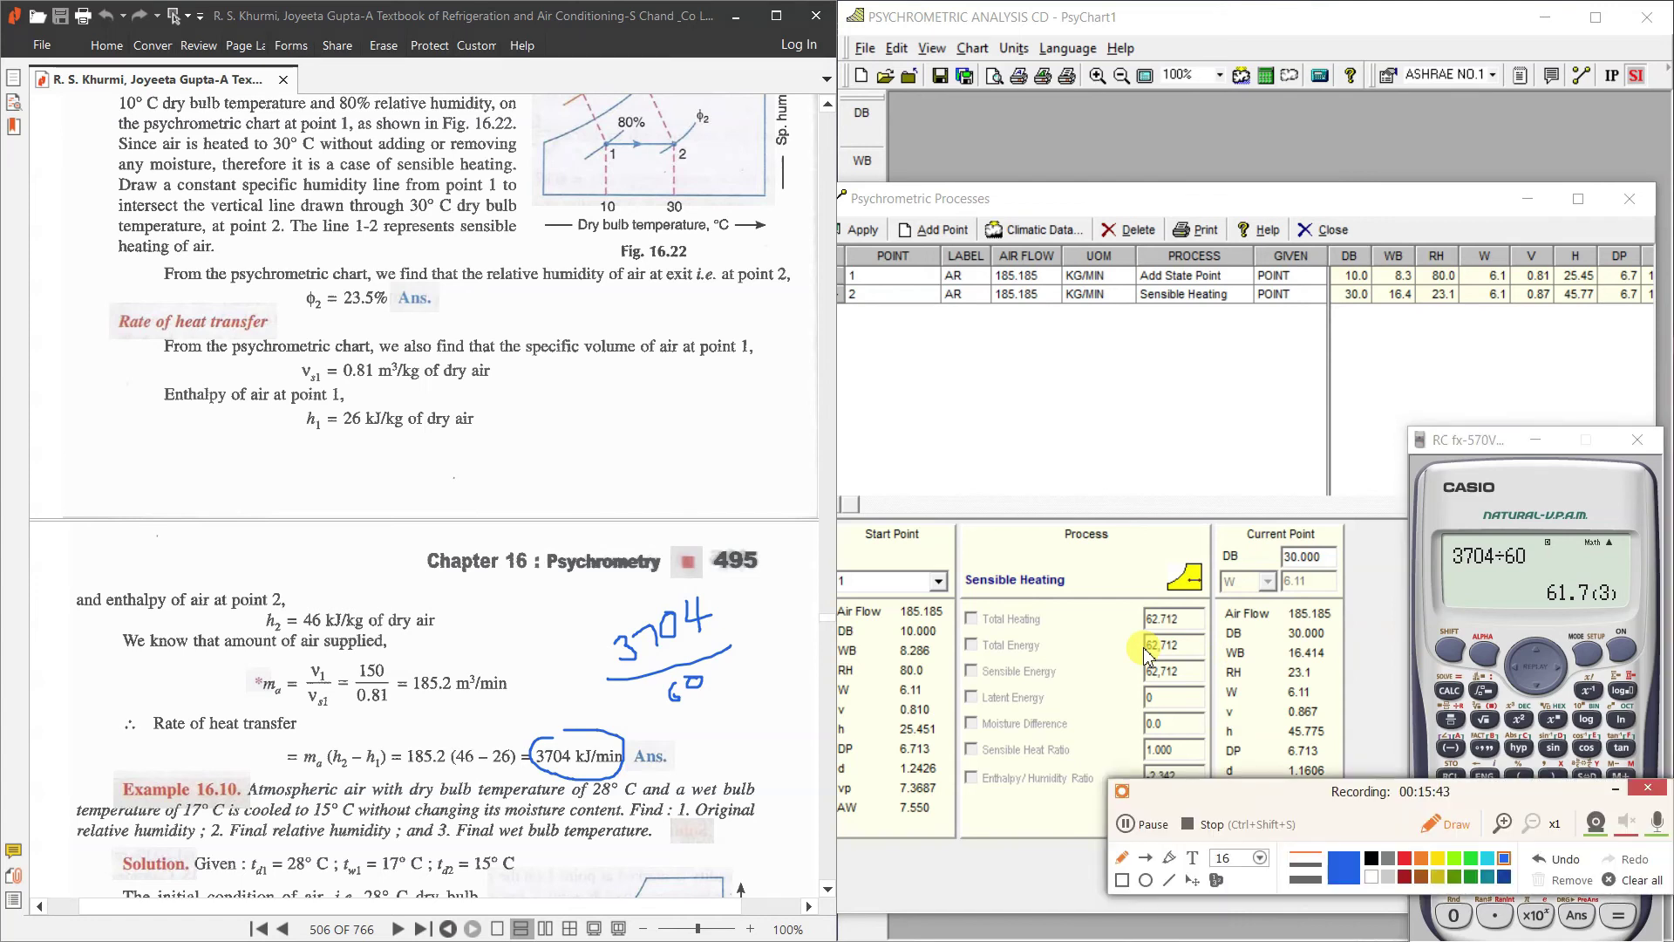
{"action": "mouse_move", "coordinate": [695, 719]}
{"action": "left_mouse_down"}
{"action": "mouse_move", "coordinate": [695, 738]}
{"action": "mouse_move", "coordinate": [695, 713]}
{"action": "mouse_move", "coordinate": [782, 703]}
{"action": "mouse_move", "coordinate": [761, 725]}
{"action": "mouse_move", "coordinate": [811, 703]}
{"action": "mouse_move", "coordinate": [784, 743]}
{"action": "mouse_move", "coordinate": [808, 711]}
{"action": "left_mouse_up"}
{"action": "left_click", "coordinate": [717, 720]}
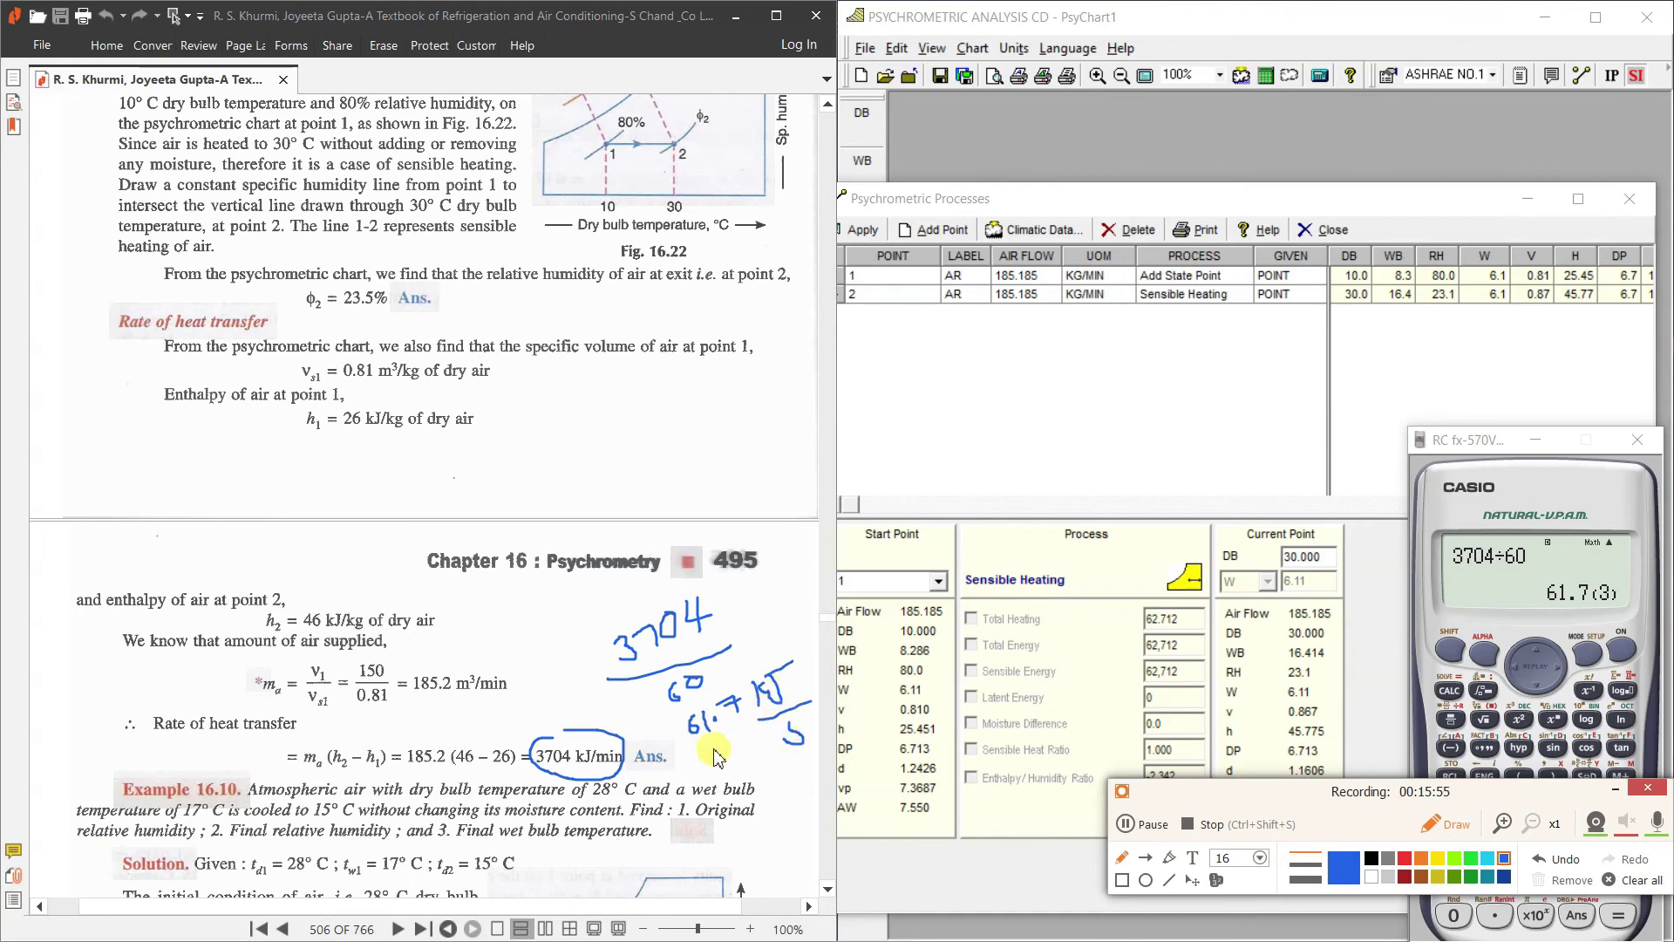
Step: Circle the mass flow term in the heat transfer equation and correct the textbook's mass flow unit to kg/min
{"action": "mouse_move", "coordinate": [307, 752]}
{"action": "left_mouse_down"}
{"action": "mouse_move", "coordinate": [325, 781]}
{"action": "mouse_move", "coordinate": [321, 743]}
{"action": "left_mouse_up"}
{"action": "mouse_move", "coordinate": [456, 695]}
{"action": "left_mouse_down"}
{"action": "mouse_move", "coordinate": [515, 671]}
{"action": "mouse_move", "coordinate": [481, 671]}
{"action": "mouse_move", "coordinate": [498, 693]}
{"action": "left_mouse_up"}
{"action": "mouse_move", "coordinate": [510, 624]}
{"action": "left_mouse_down"}
{"action": "mouse_move", "coordinate": [516, 685]}
{"action": "mouse_move", "coordinate": [525, 659]}
{"action": "mouse_move", "coordinate": [569, 660]}
{"action": "left_mouse_up"}
{"action": "left_click", "coordinate": [540, 648]}
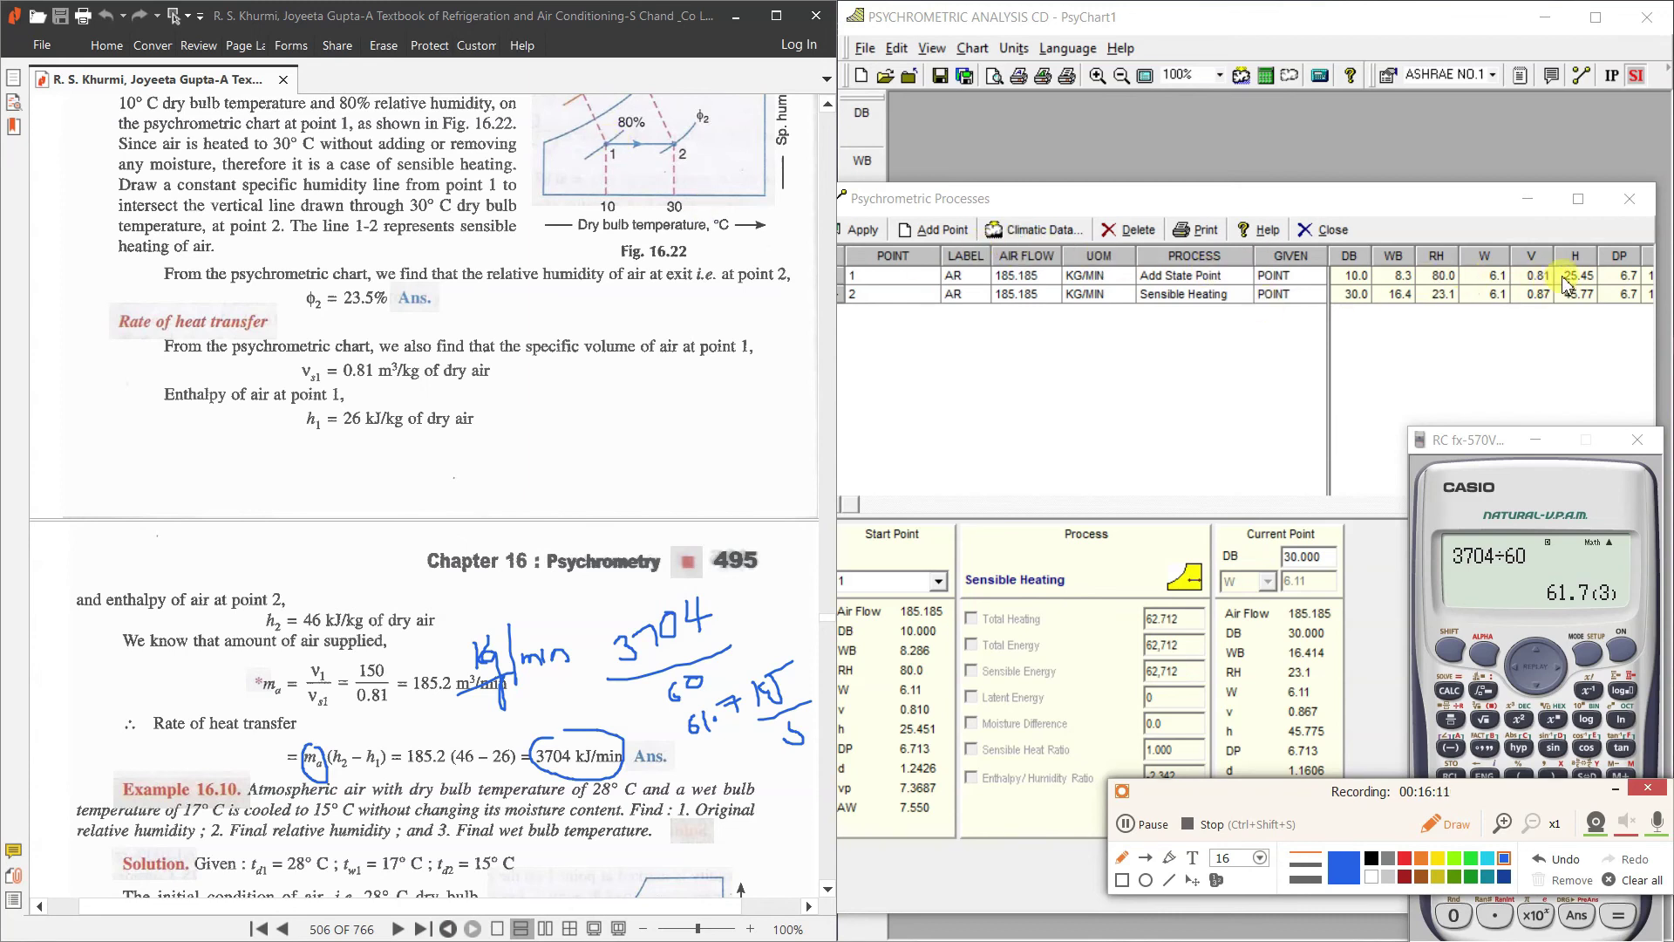
Step: Circle both enthalpy values in the psychrometric process table and the matching 26 and 46 in the textbook's heat transfer equation
{"action": "mouse_move", "coordinate": [1583, 263]}
{"action": "left_mouse_down"}
{"action": "mouse_move", "coordinate": [1553, 273]}
{"action": "mouse_move", "coordinate": [1582, 287]}
{"action": "mouse_move", "coordinate": [1589, 275]}
{"action": "mouse_move", "coordinate": [1576, 284]}
{"action": "left_mouse_up"}
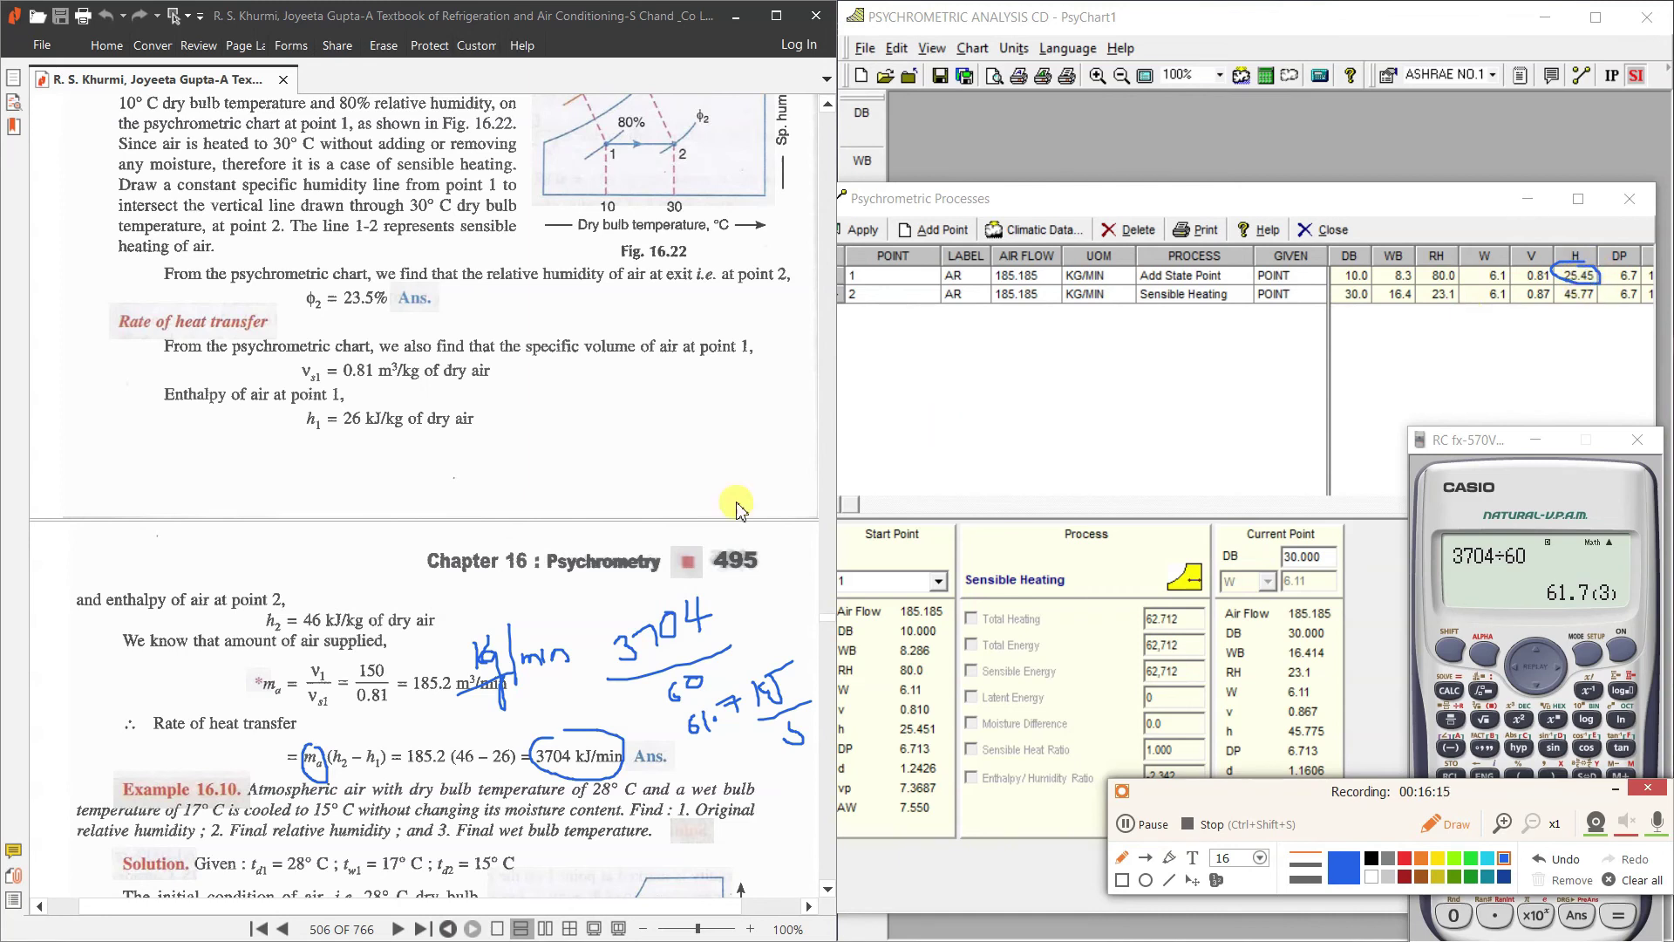
{"action": "mouse_move", "coordinate": [504, 740]}
{"action": "left_mouse_down"}
{"action": "mouse_move", "coordinate": [500, 772]}
{"action": "mouse_move", "coordinate": [516, 748]}
{"action": "mouse_move", "coordinate": [502, 737]}
{"action": "left_mouse_up"}
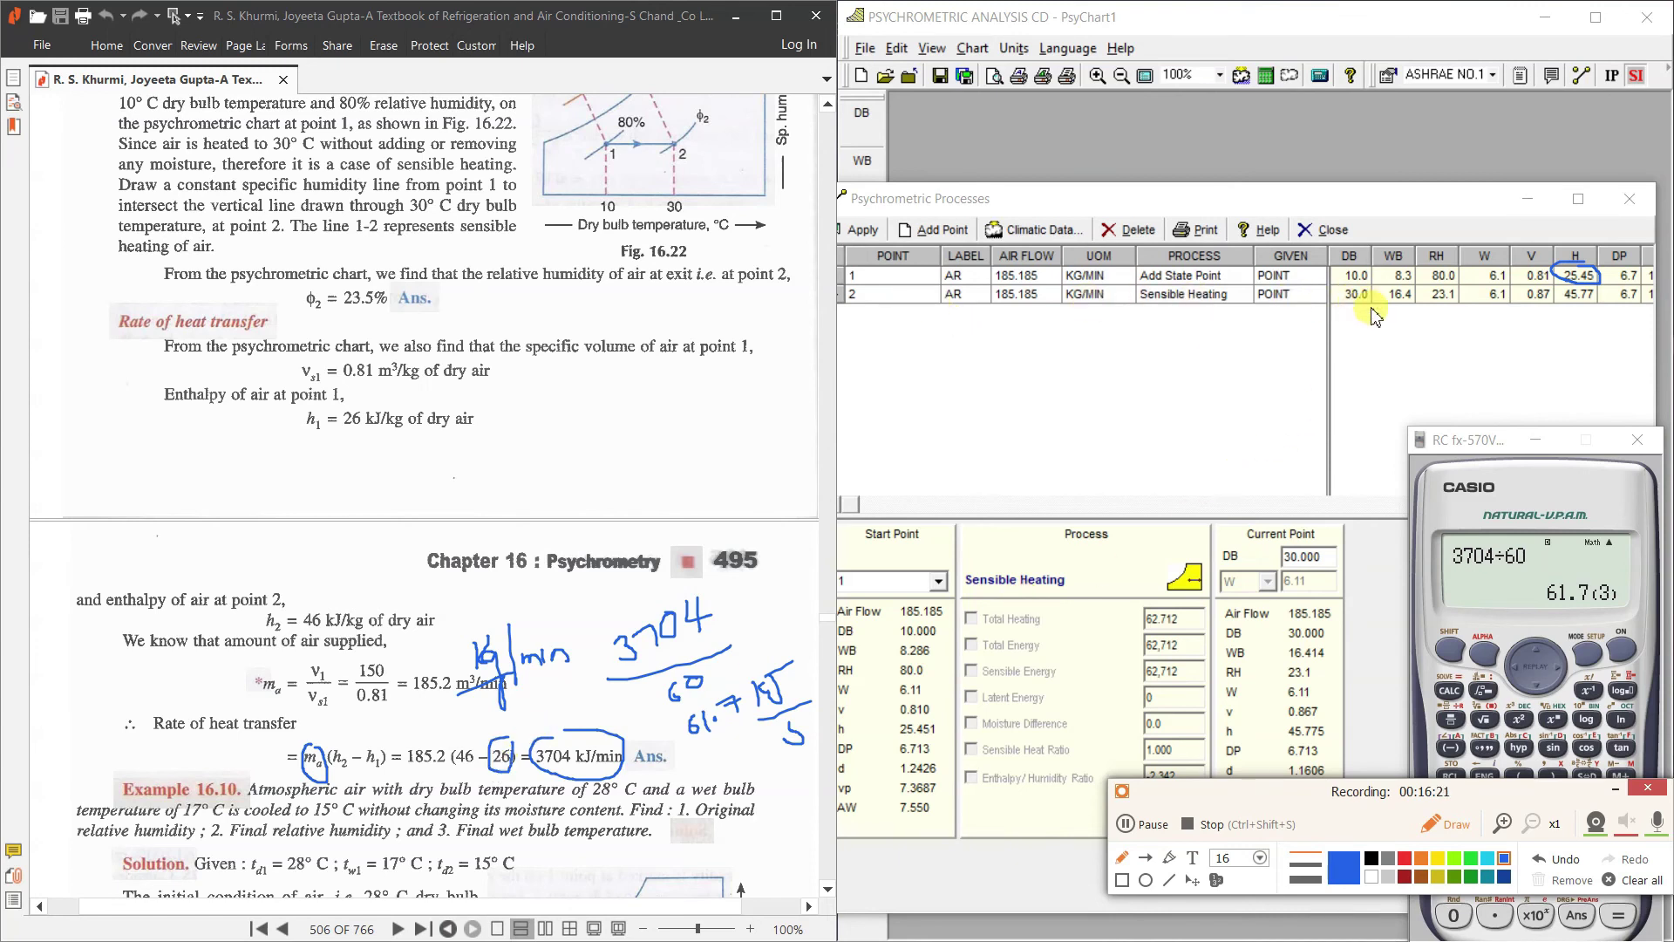
{"action": "mouse_move", "coordinate": [1587, 275]}
{"action": "left_mouse_down"}
{"action": "mouse_move", "coordinate": [1561, 304]}
{"action": "mouse_move", "coordinate": [1576, 325]}
{"action": "mouse_move", "coordinate": [1603, 298]}
{"action": "mouse_move", "coordinate": [1580, 281]}
{"action": "left_mouse_up"}
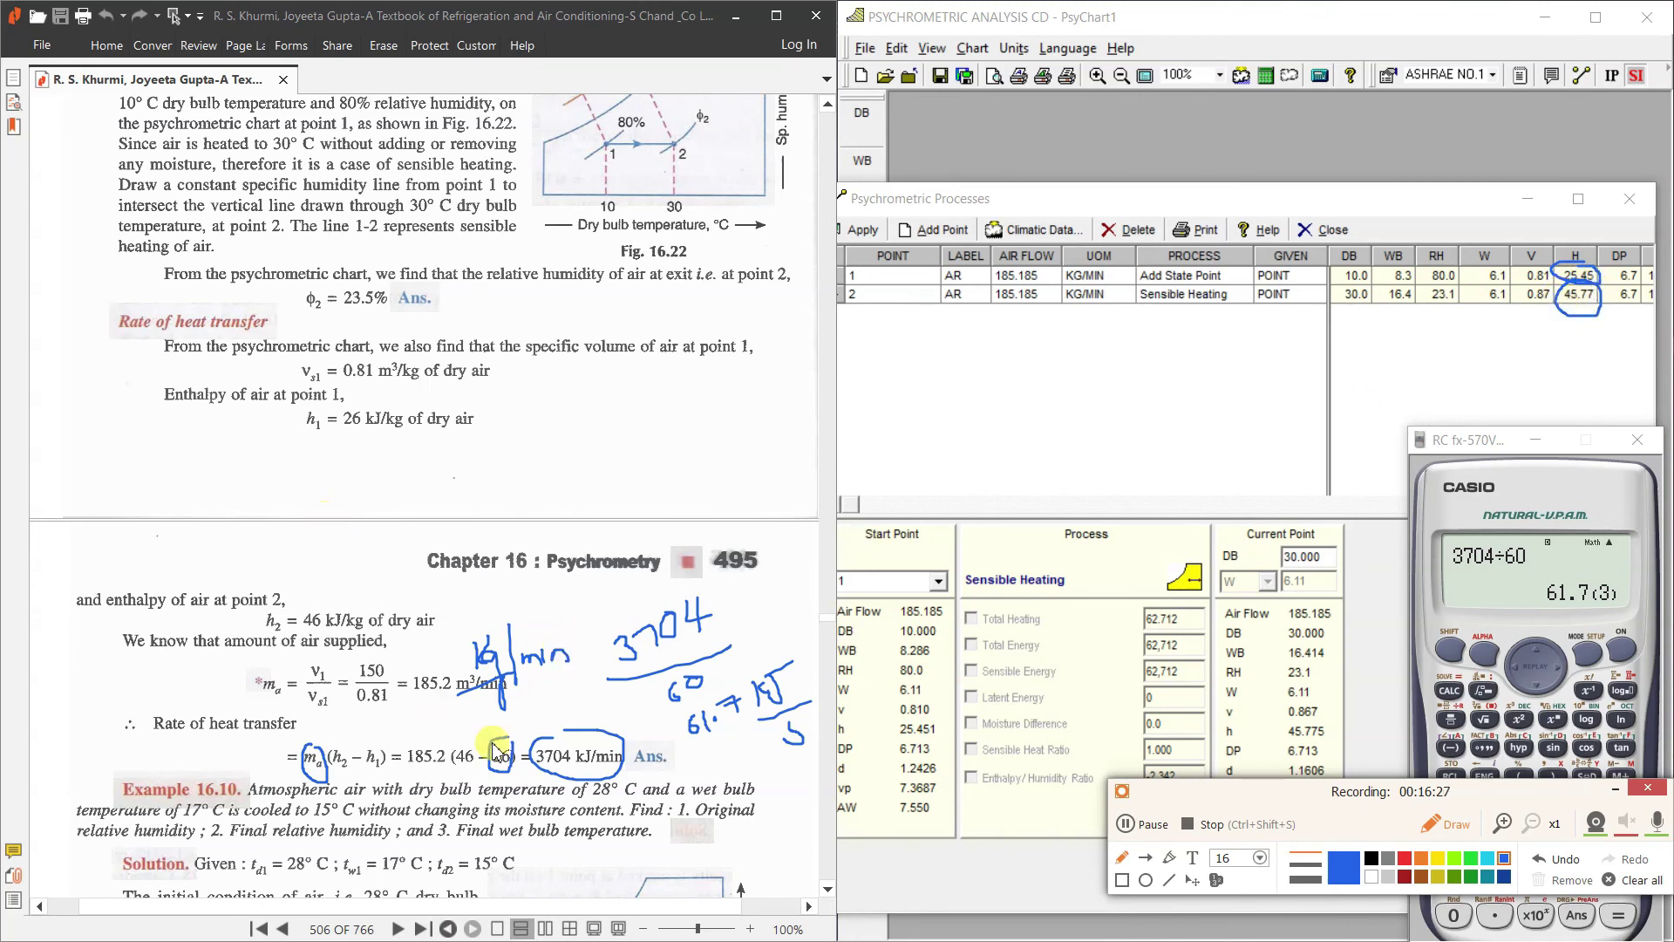
{"action": "mouse_move", "coordinate": [471, 748]}
{"action": "left_mouse_down"}
{"action": "mouse_move", "coordinate": [451, 743]}
{"action": "mouse_move", "coordinate": [460, 772]}
{"action": "mouse_move", "coordinate": [470, 731]}
{"action": "left_mouse_up"}
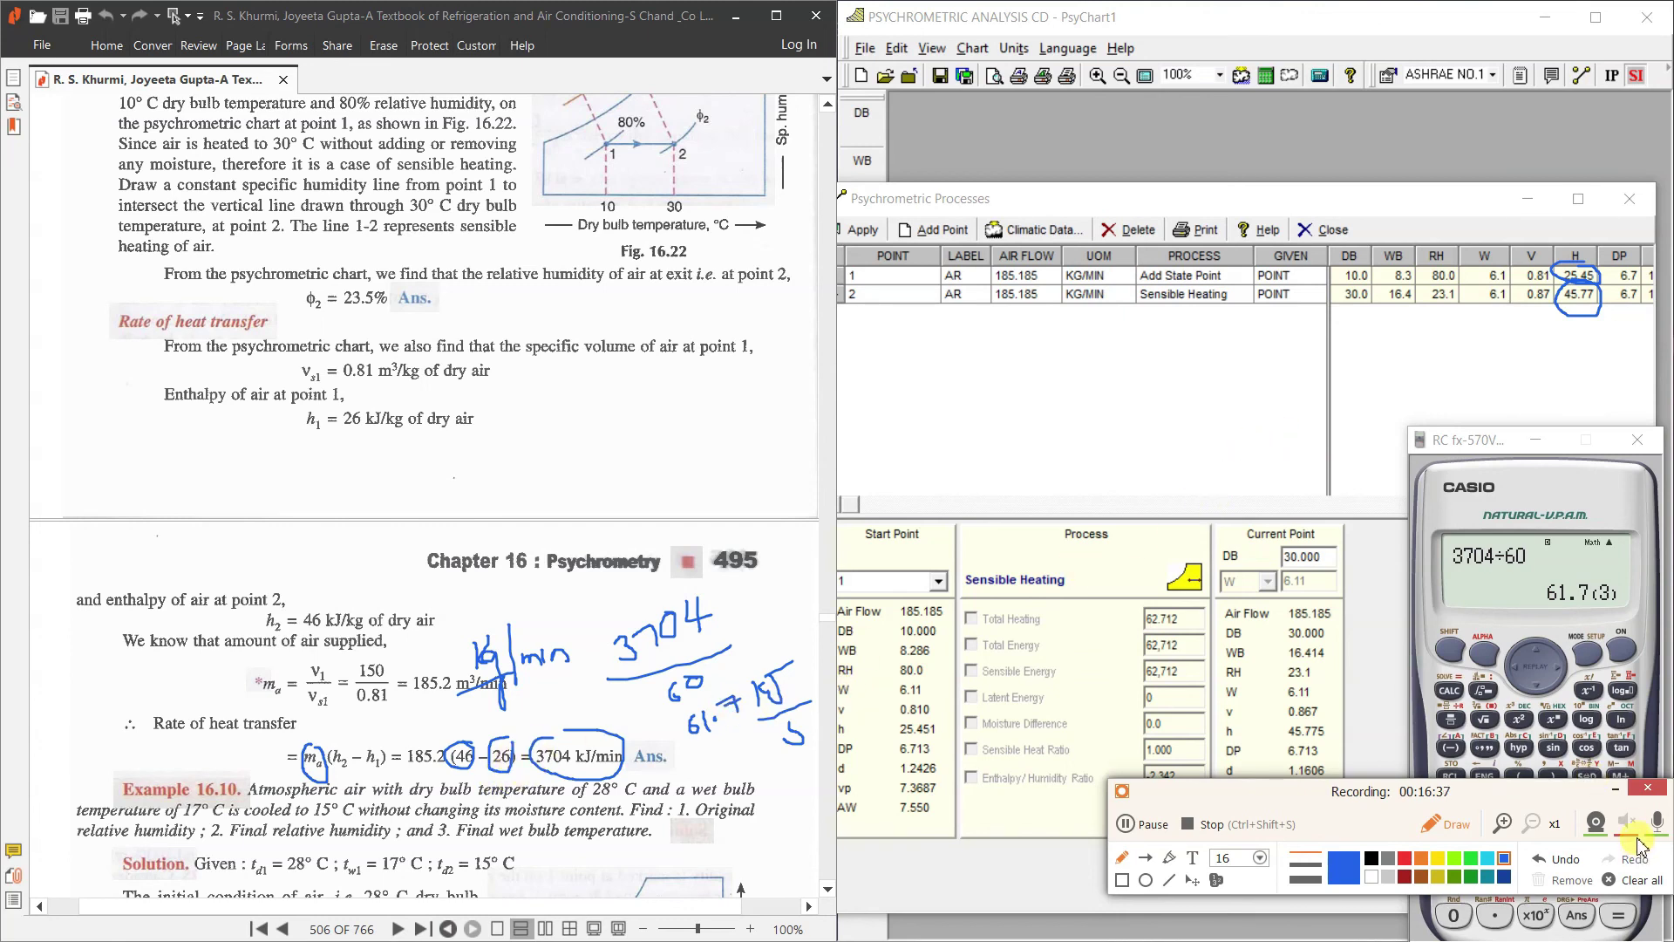
Step: Minimize the calculator and reposition the Psychrometric Processes window so its left edge and point columns are fully in view
{"action": "left_click", "coordinate": [1611, 790]}
{"action": "left_click", "coordinate": [1536, 440]}
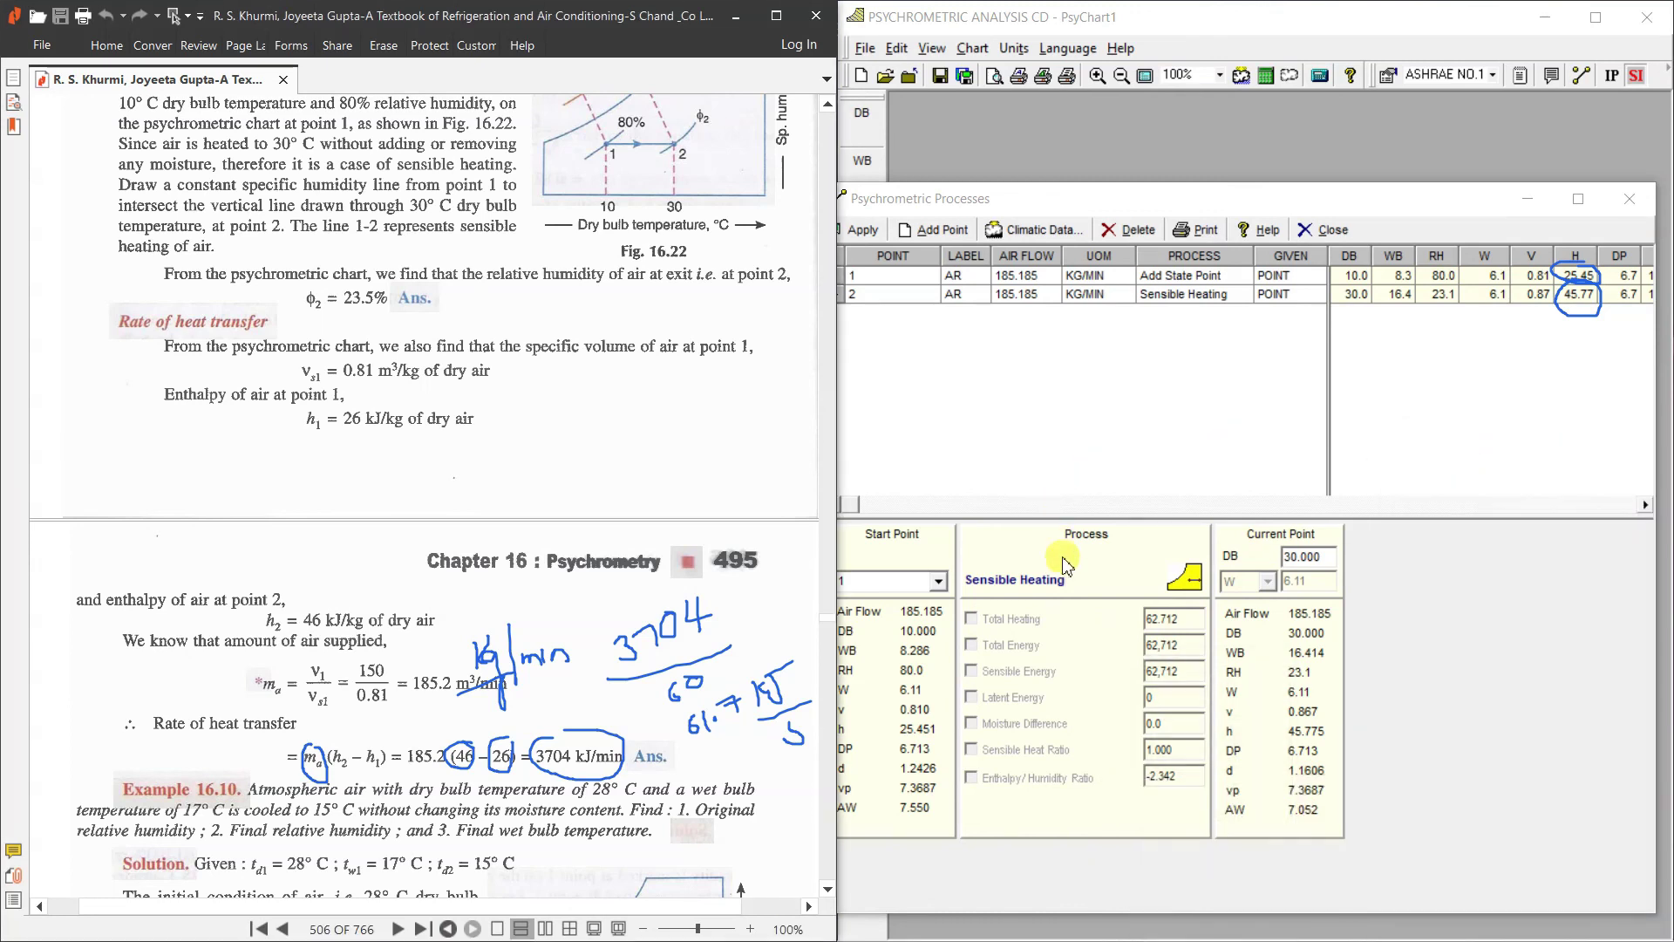
{"action": "left_click_drag", "start_coordinate": [1075, 198], "coordinate": [1132, 190]}
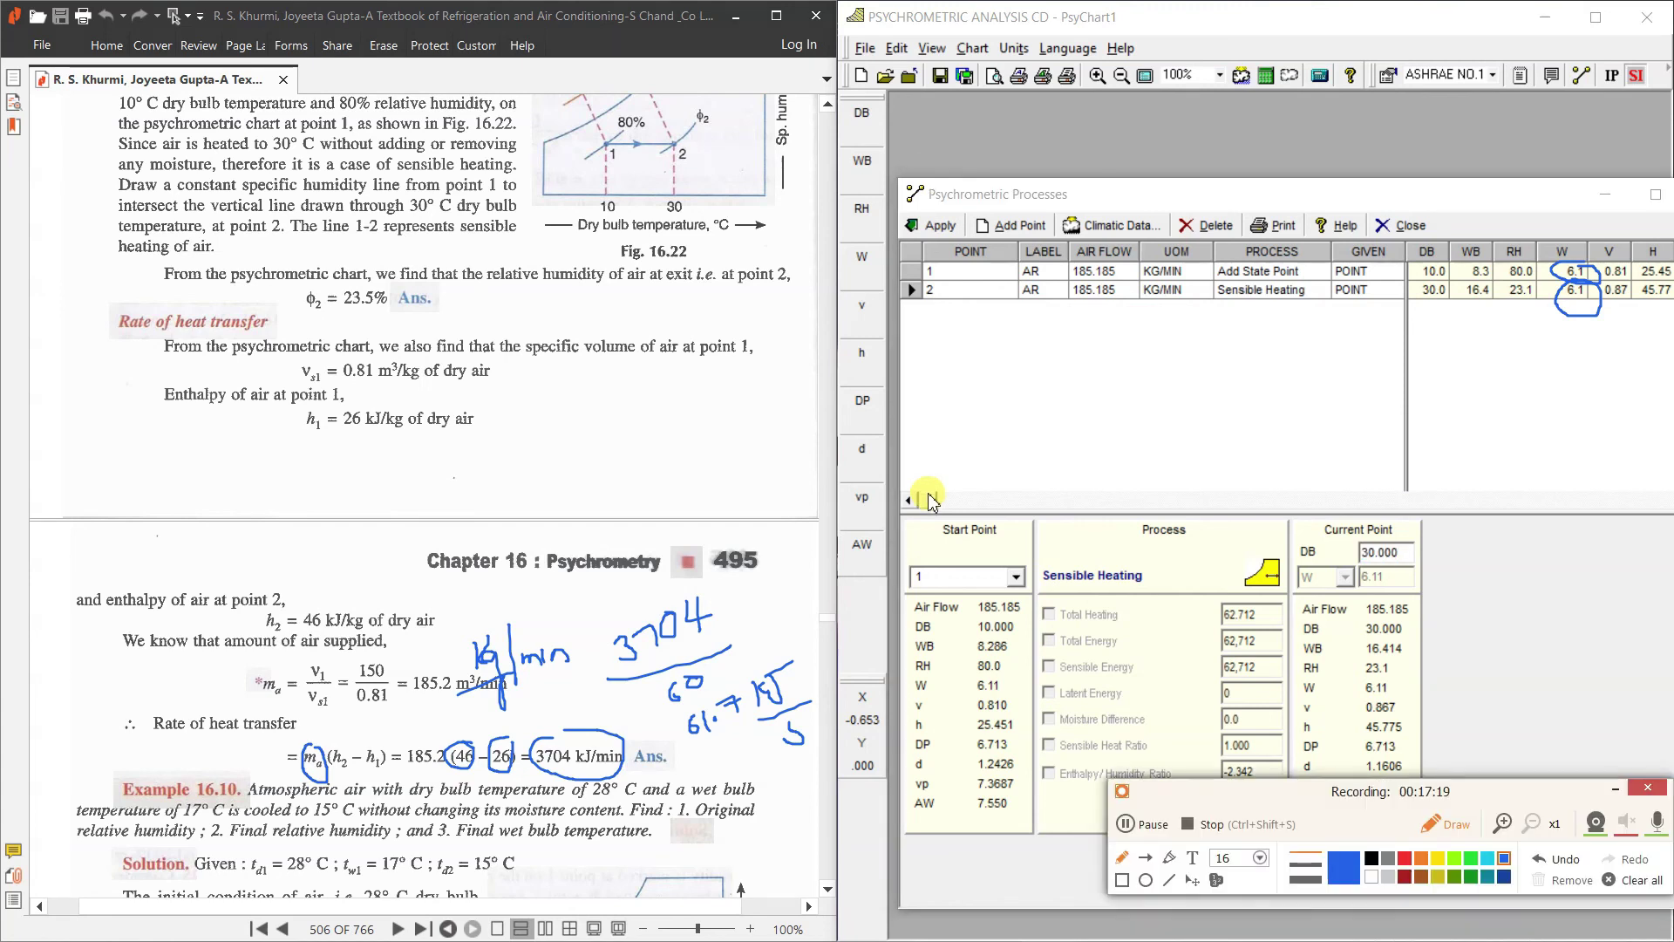
Step: Clear all drawn annotations from the screen and return to the Psychrometric Processes window
{"action": "left_click", "coordinate": [1609, 881]}
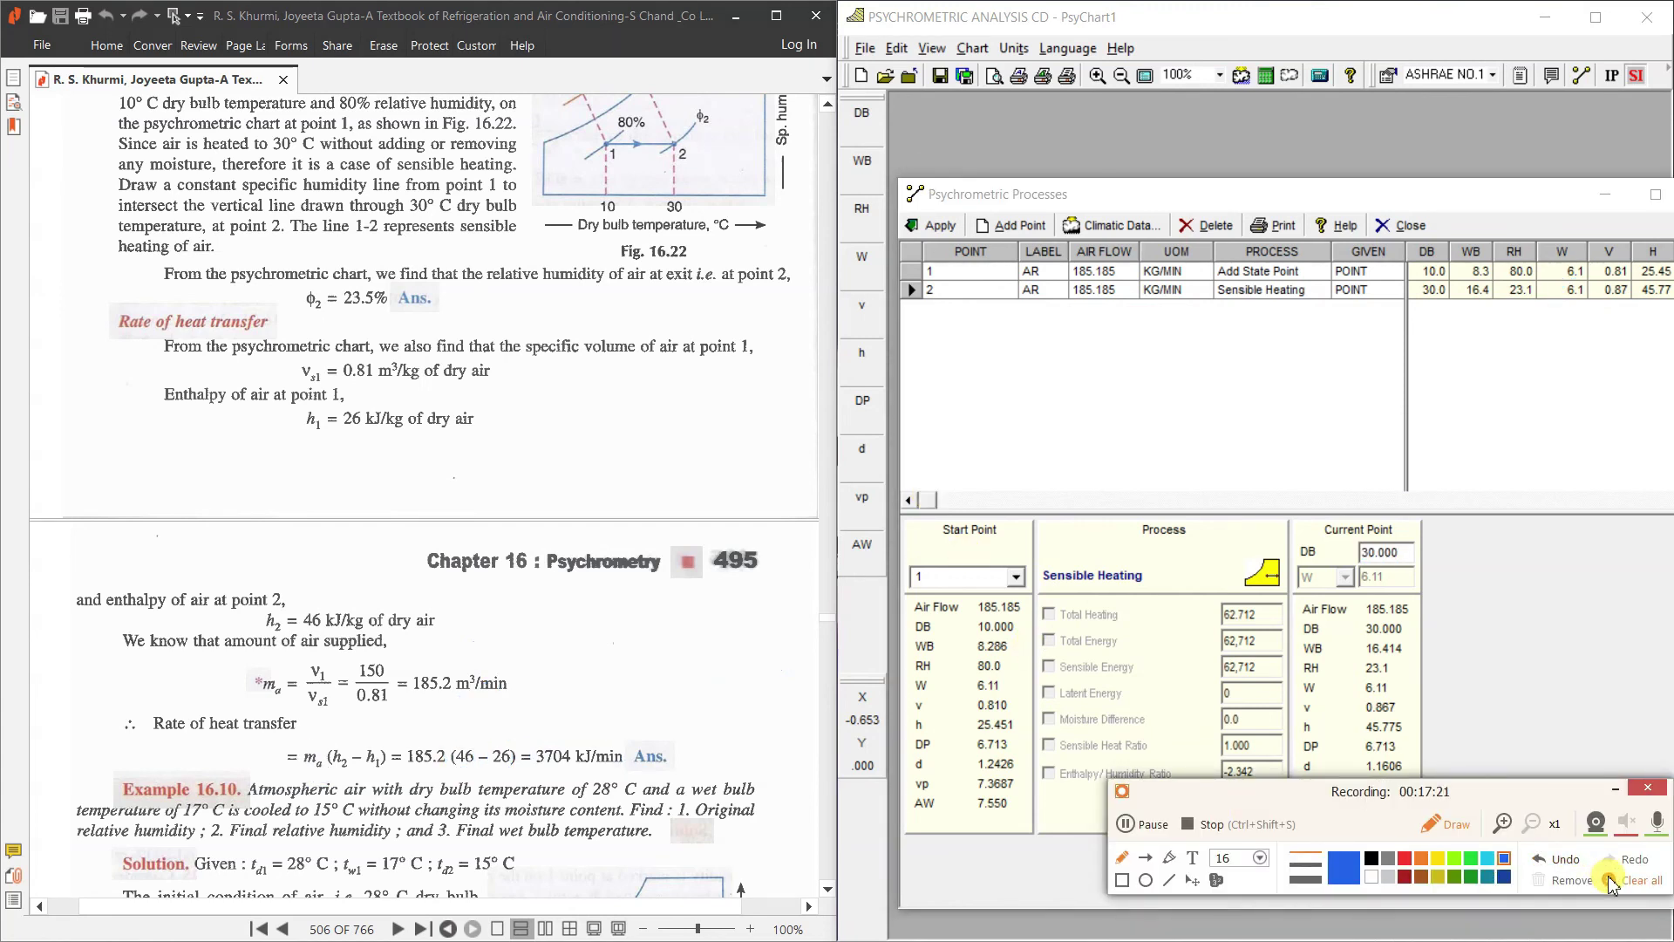
{"action": "left_click", "coordinate": [1318, 606]}
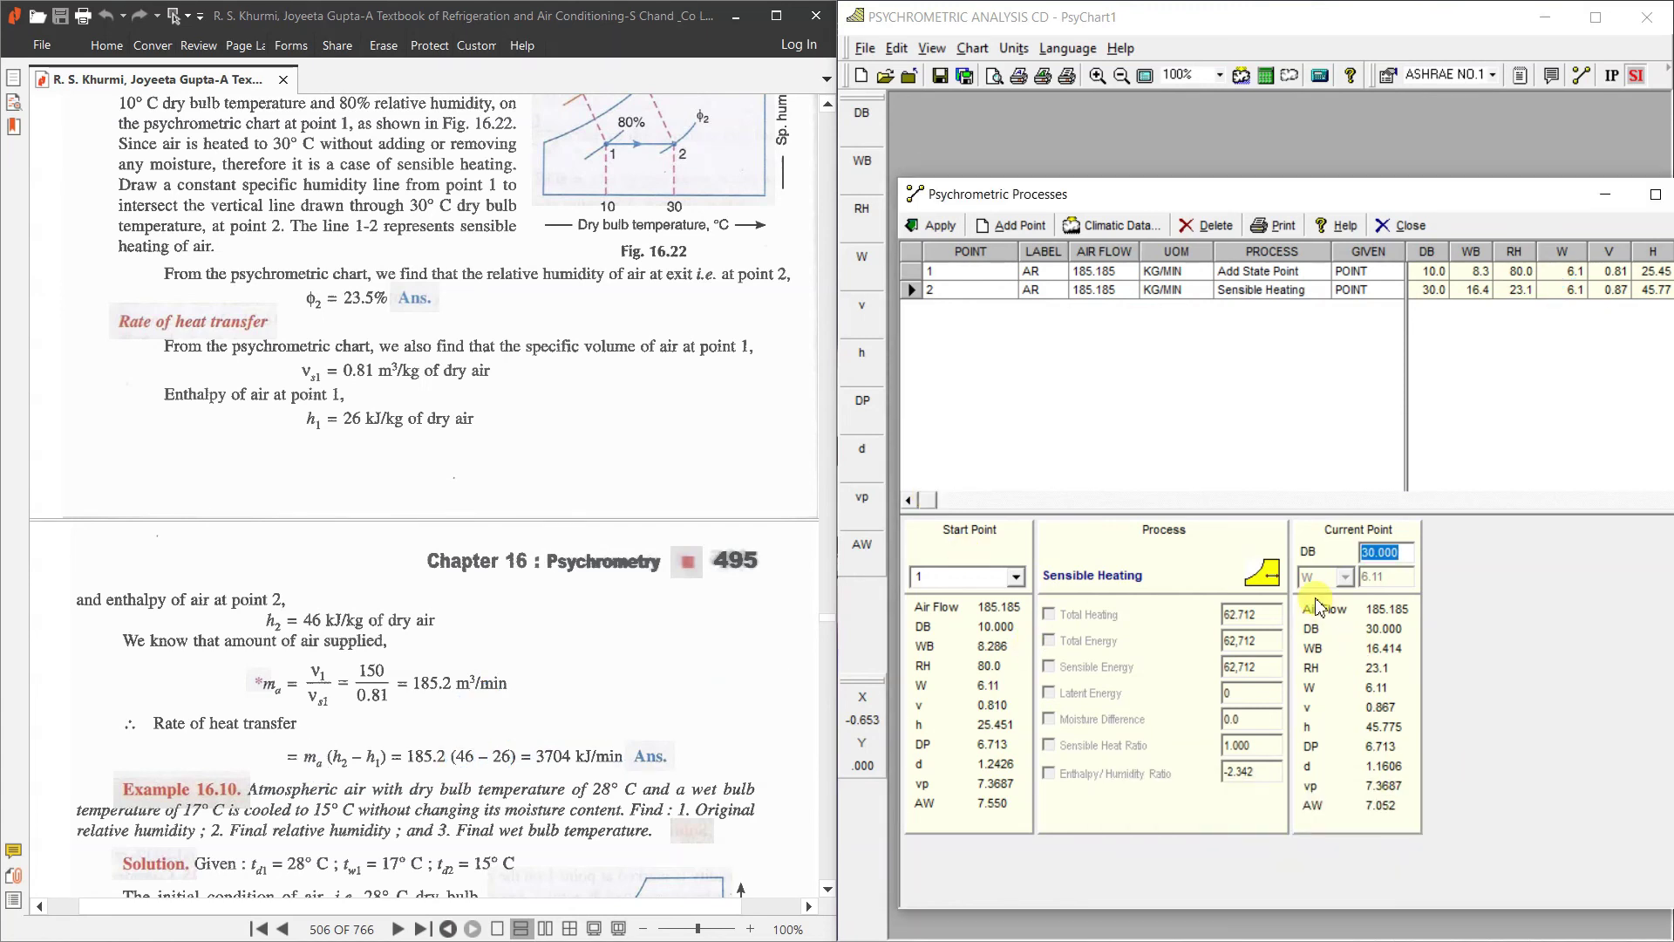